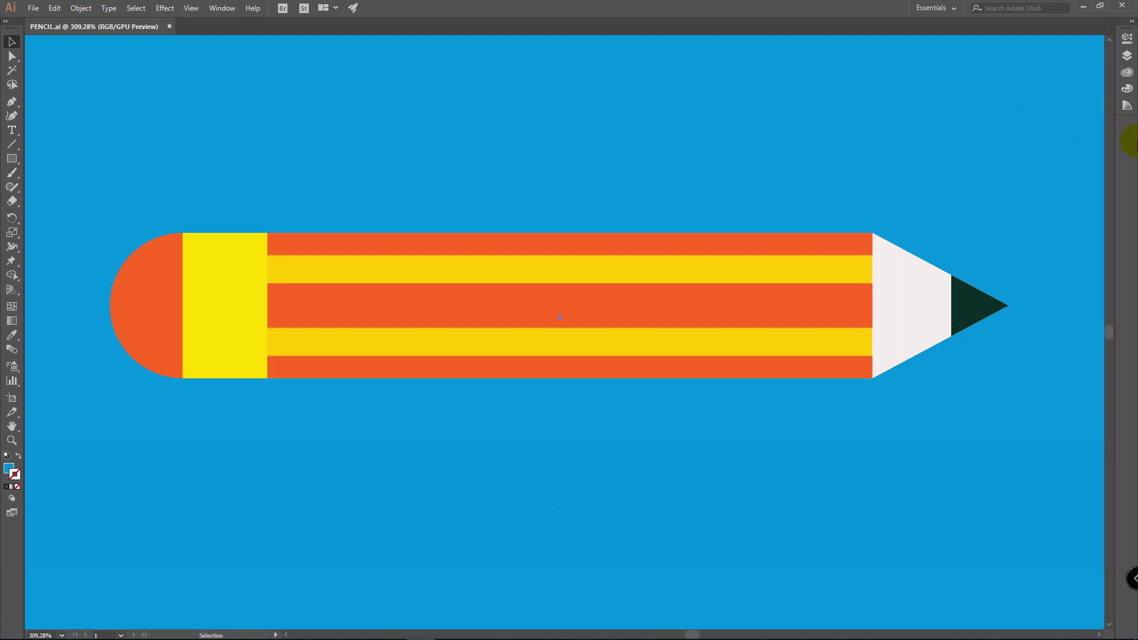
Begin a new document from the A4 print preset in landscape orientation.
key("ctrl+n")
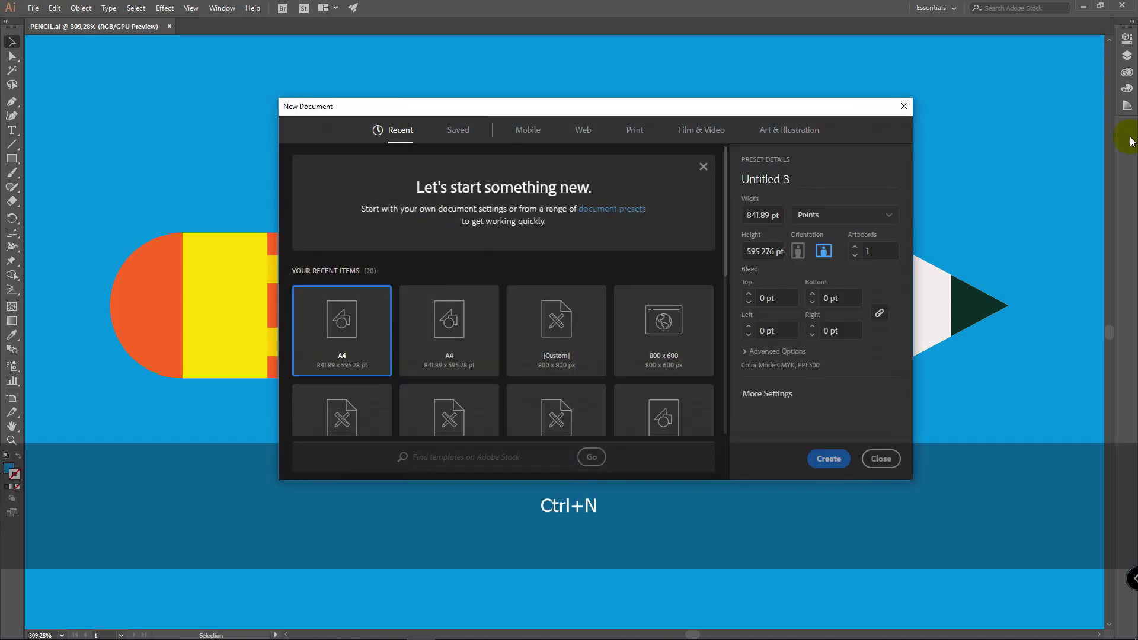
left_click(881, 459)
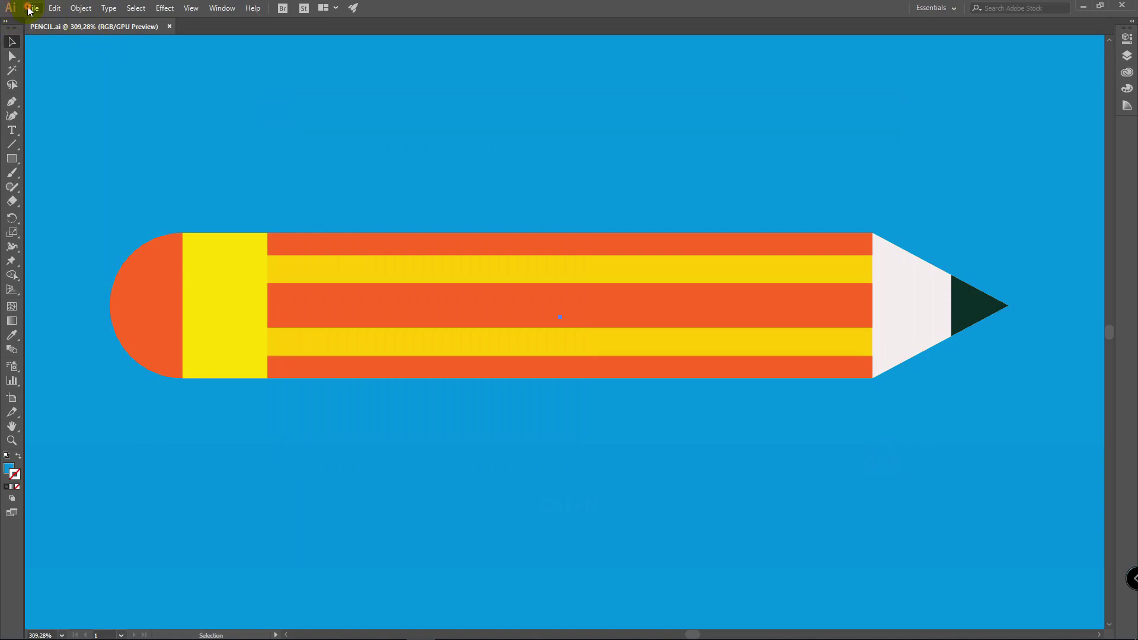
left_click(33, 8)
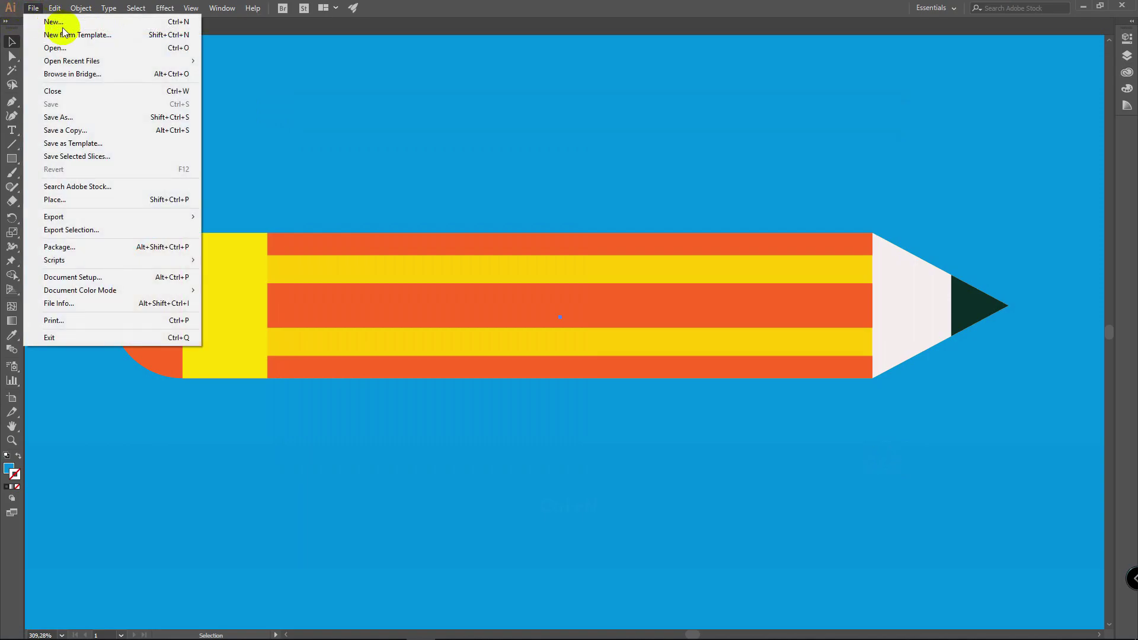
left_click(66, 22)
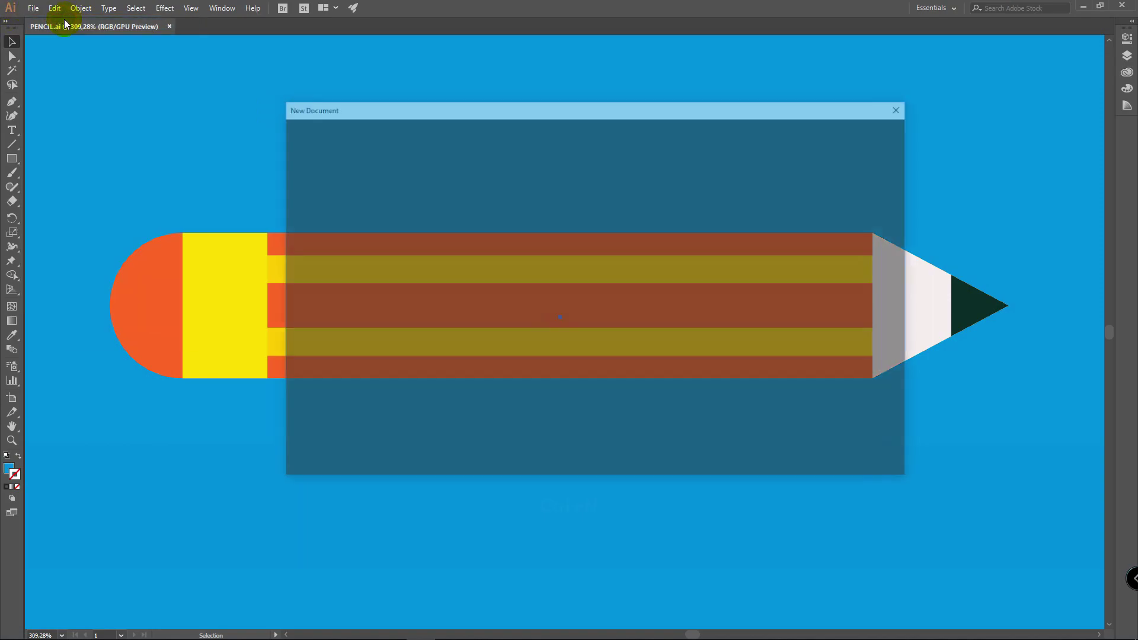
left_click(450, 337)
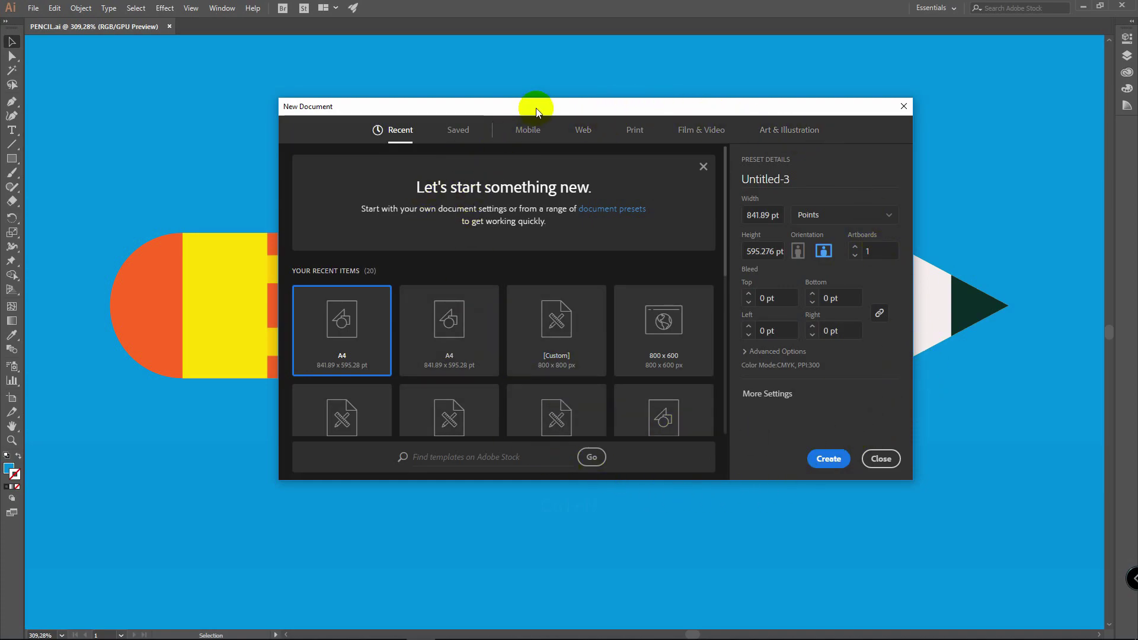
left_click(635, 132)
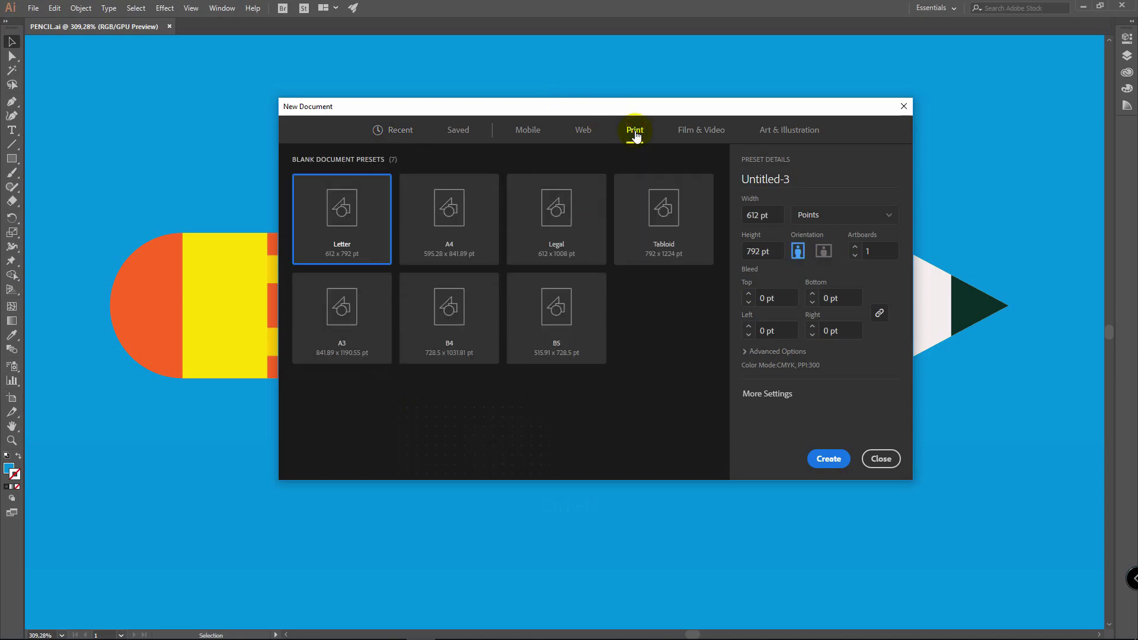
left_click(465, 235)
left_click(823, 252)
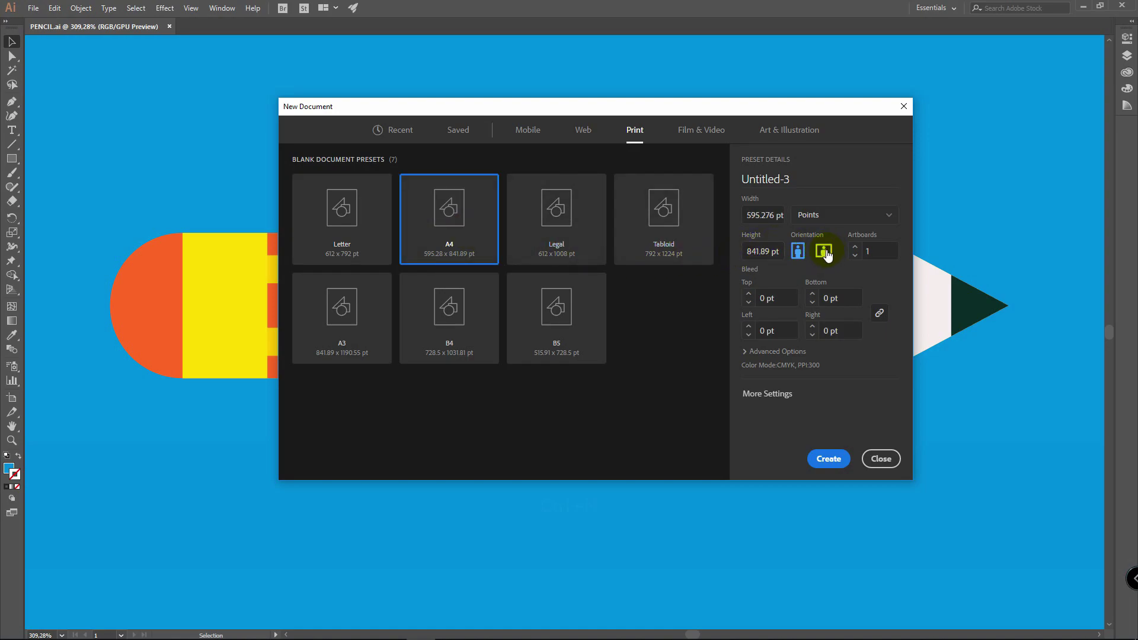
left_click(825, 252)
Set the new document's color mode to RGB Color and create the document.
left_click(796, 353)
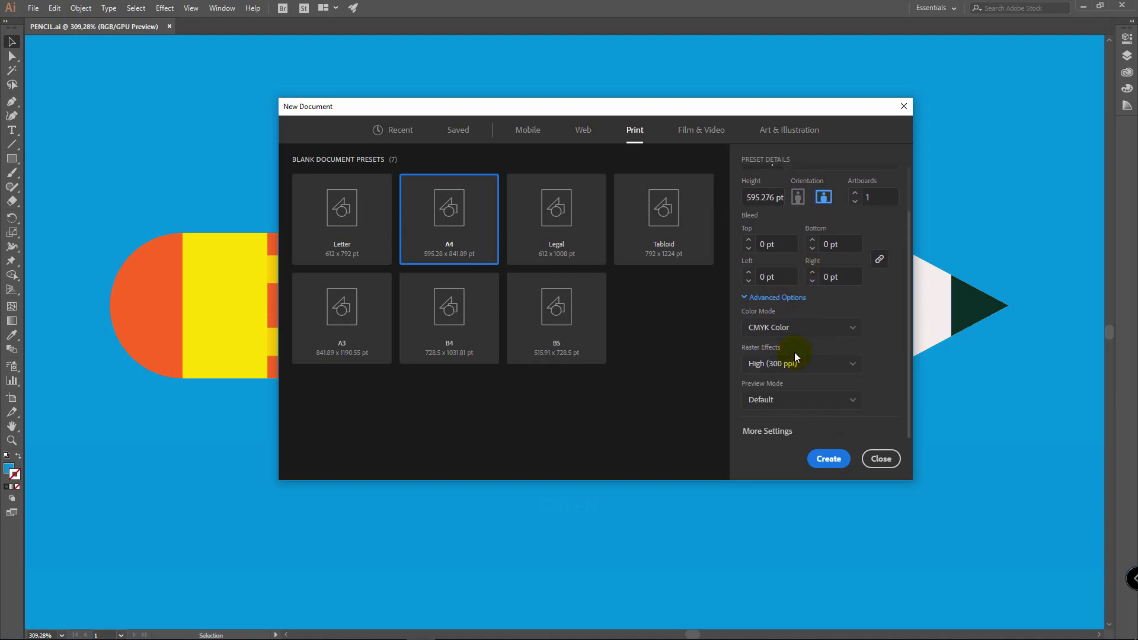
left_click(829, 328)
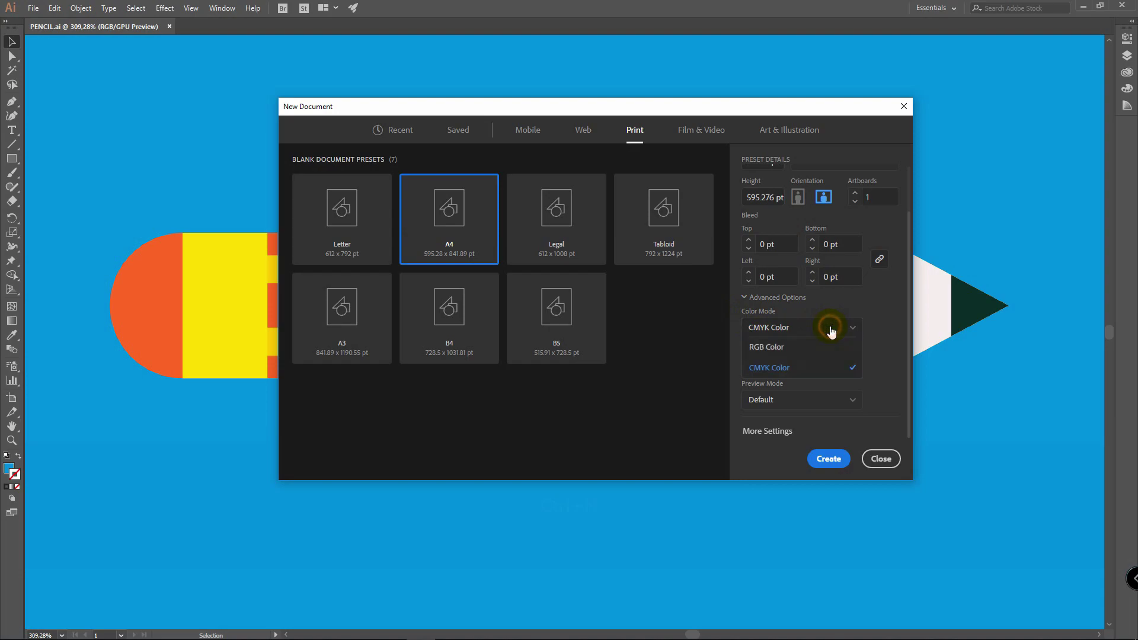
left_click(768, 349)
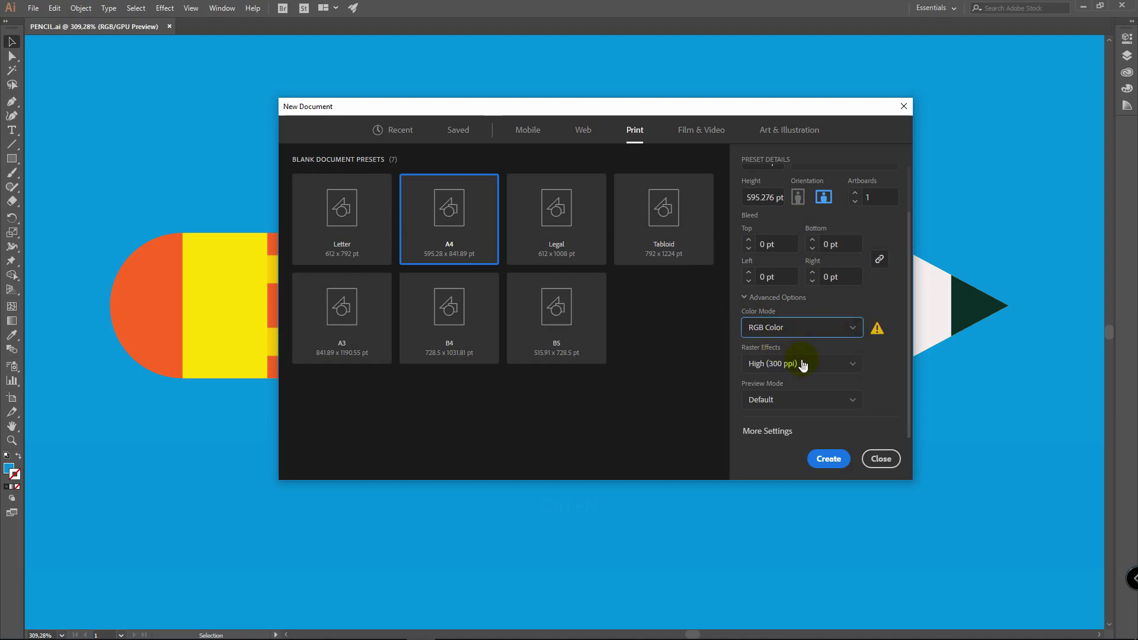
left_click(830, 460)
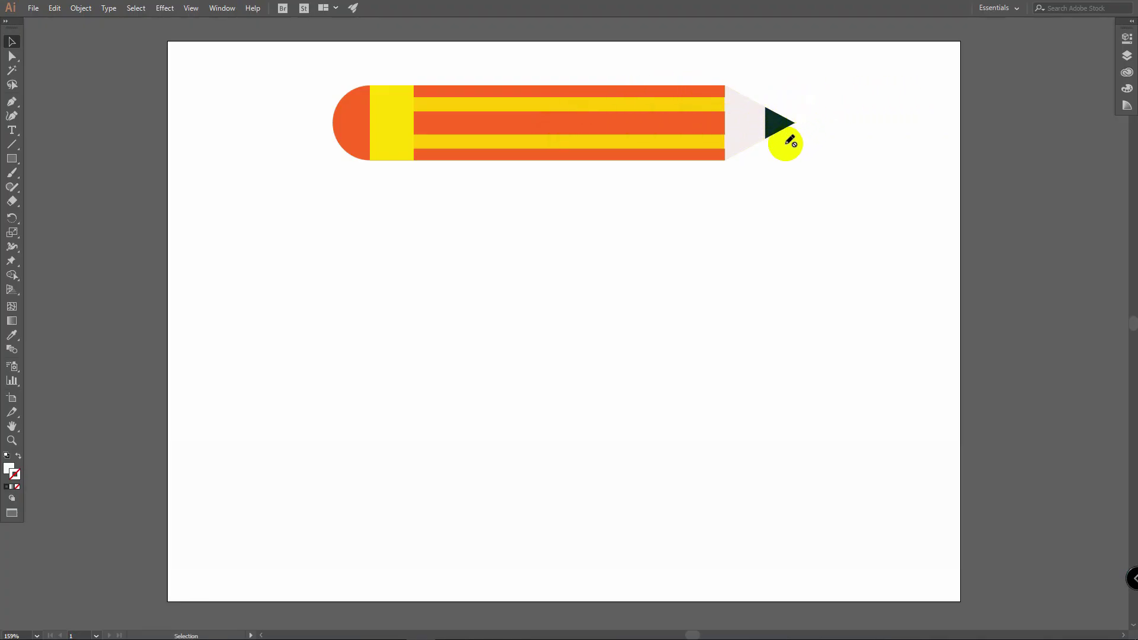
Add a new layer above the pencil_reference layer and name it Pencil.
left_click(1127, 56)
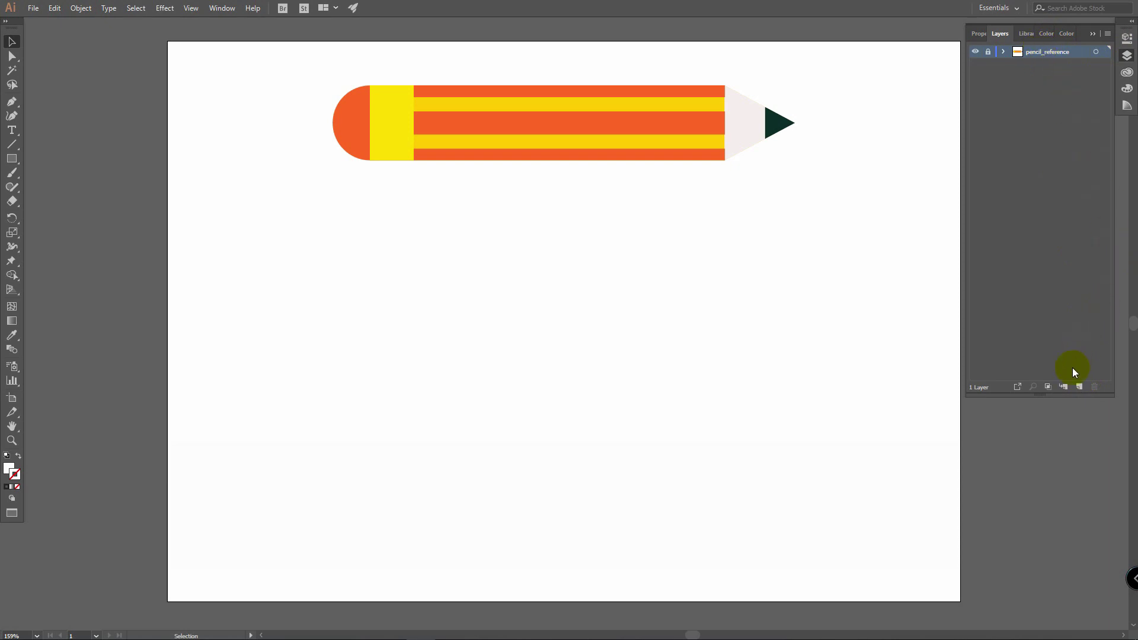
left_click(1079, 387)
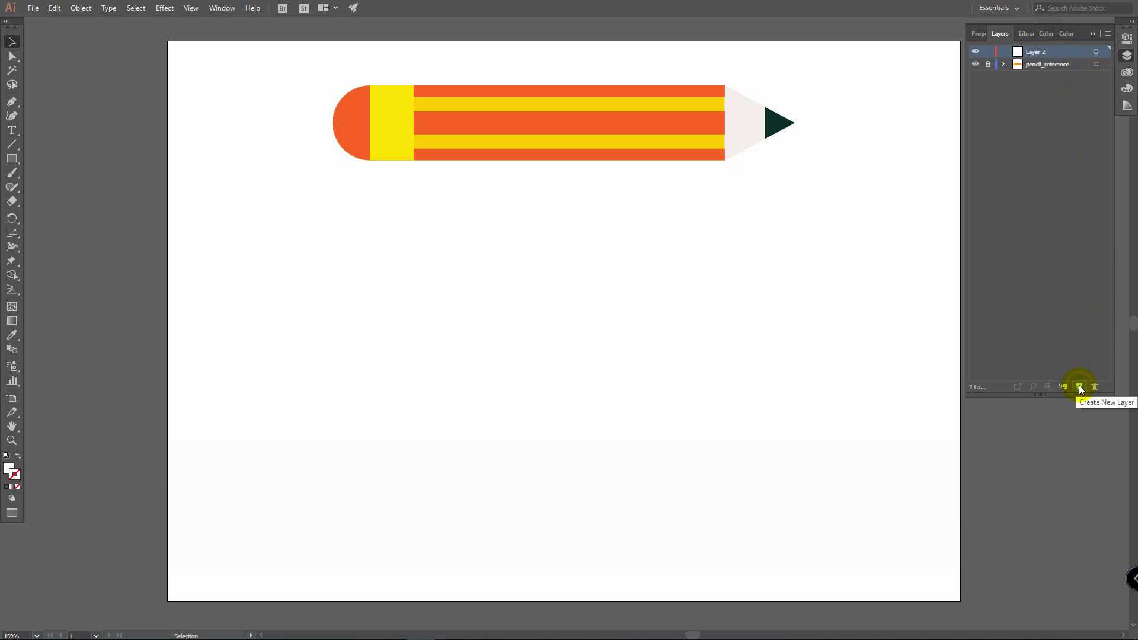
double_click(1042, 54)
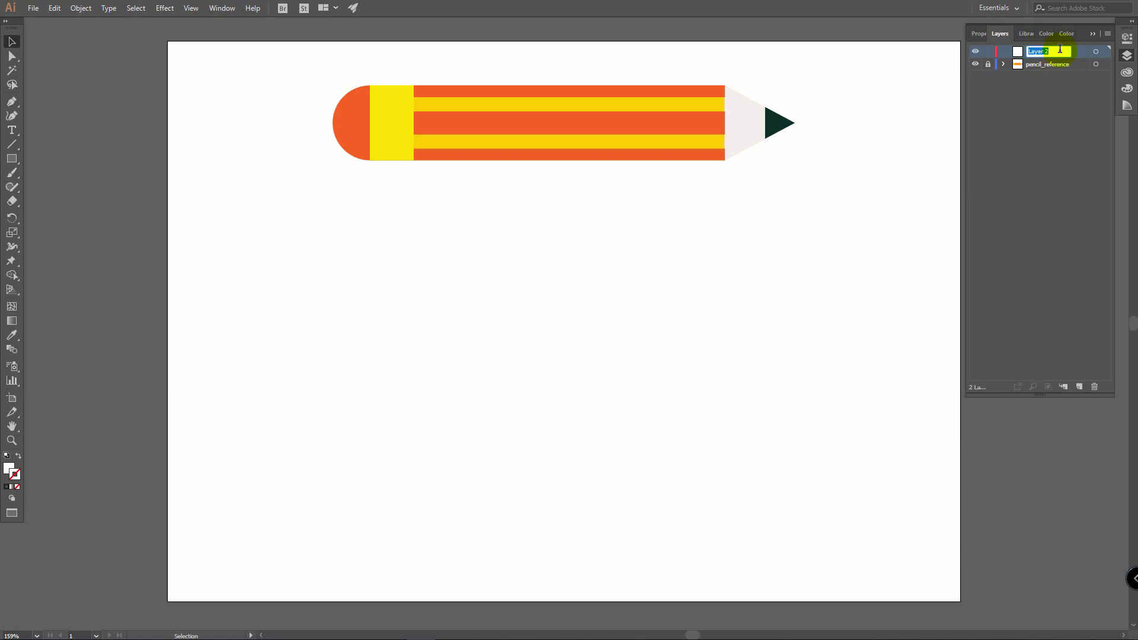
type("Pencil")
key("Return")
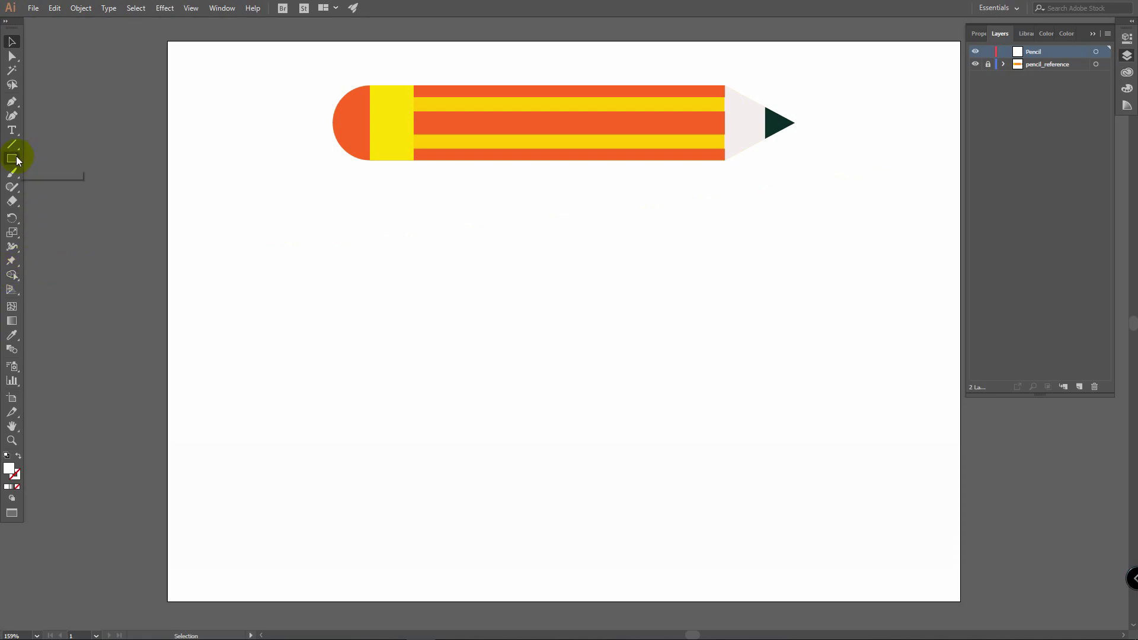
left_click_drag(17, 160, 79, 186)
left_click(16, 43)
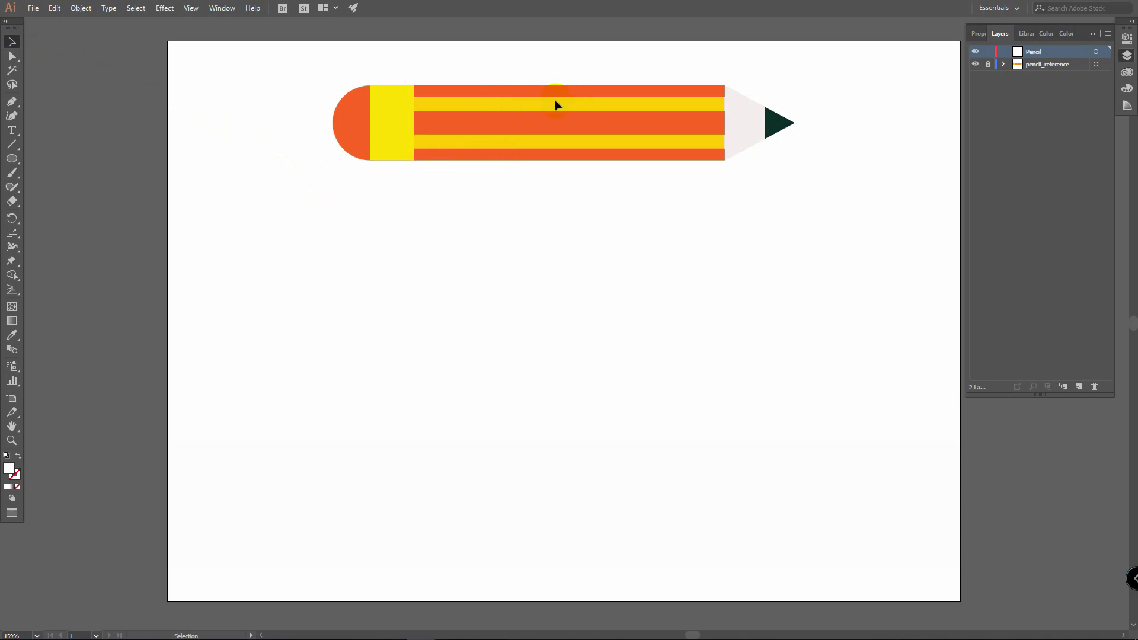
Set the fill color to a light yellow-orange for the pencil body.
double_click(10, 473)
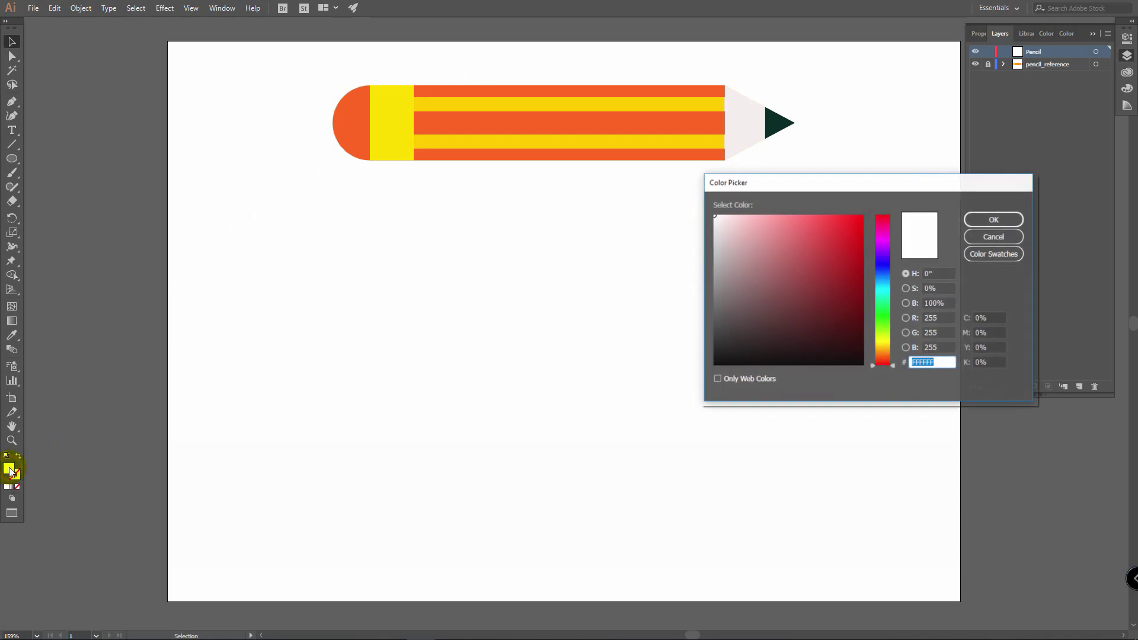
left_click_drag(883, 344, 887, 349)
left_click(818, 225)
left_click_drag(818, 224, 825, 217)
left_click(1005, 219)
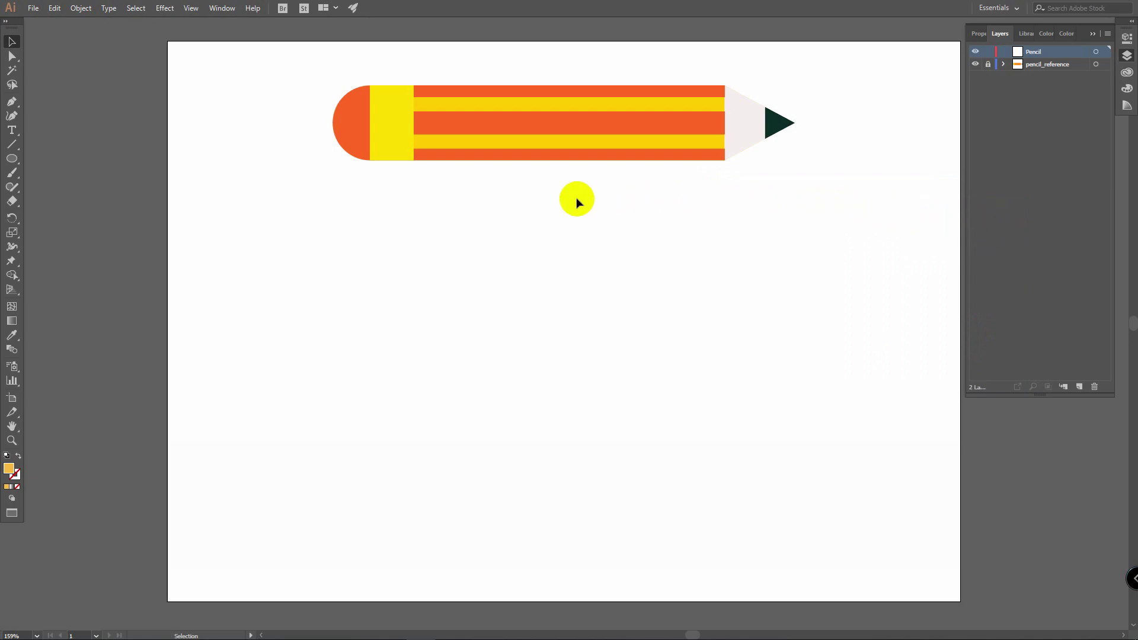
Draw a yellow-orange rectangle on the artboard below the reference pencil with the Rectangle tool.
left_click(14, 160)
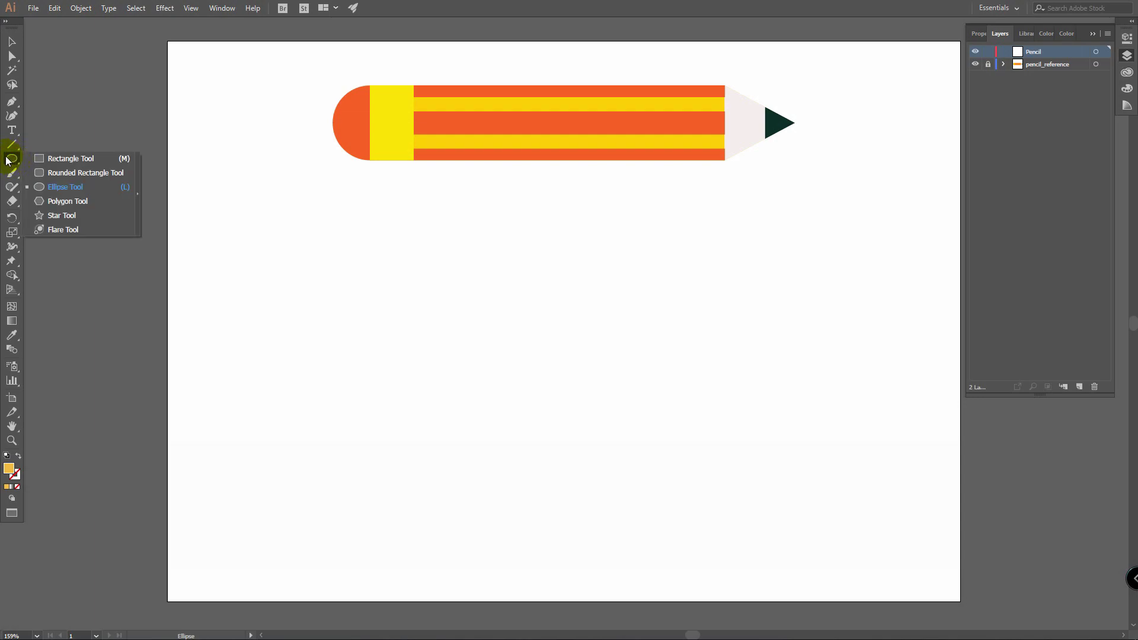
left_click(88, 155)
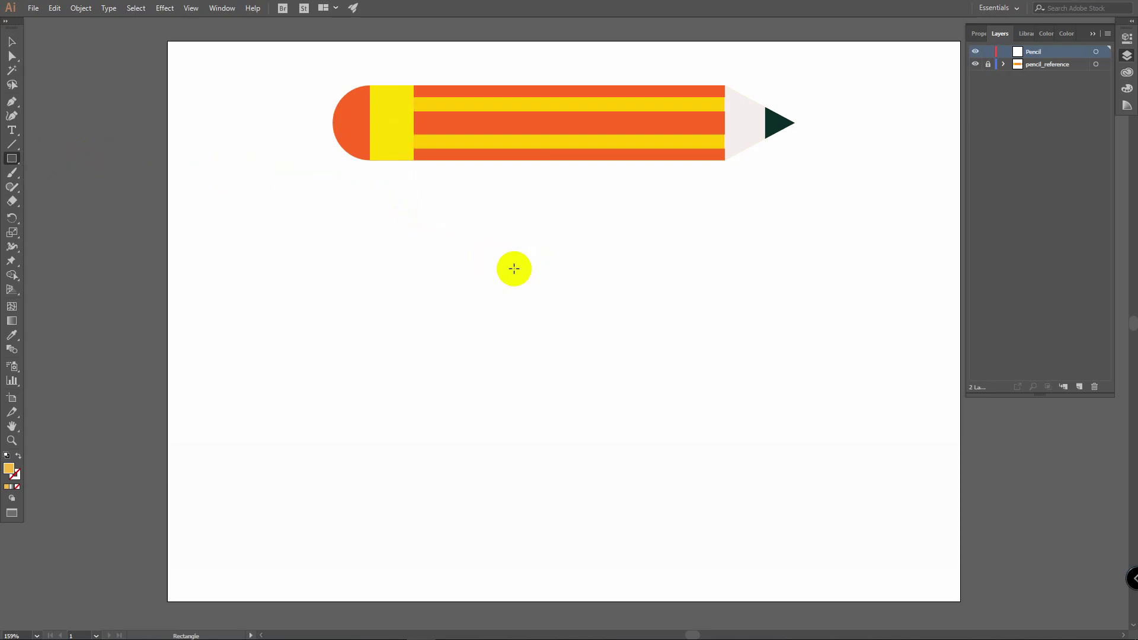
key("m")
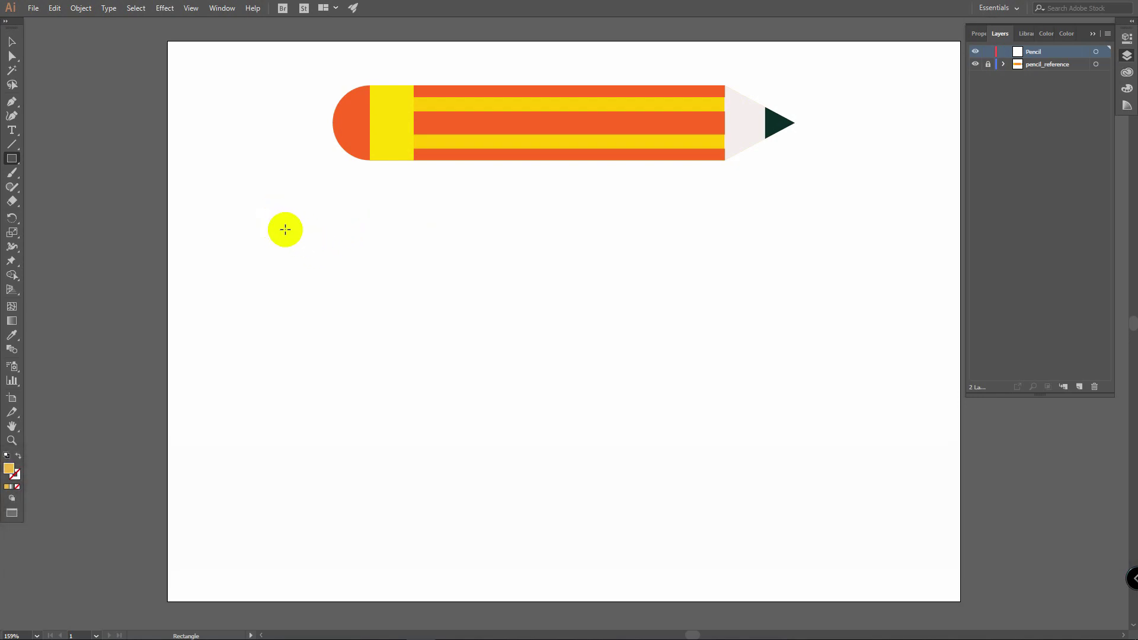
left_click_drag(303, 238, 499, 357)
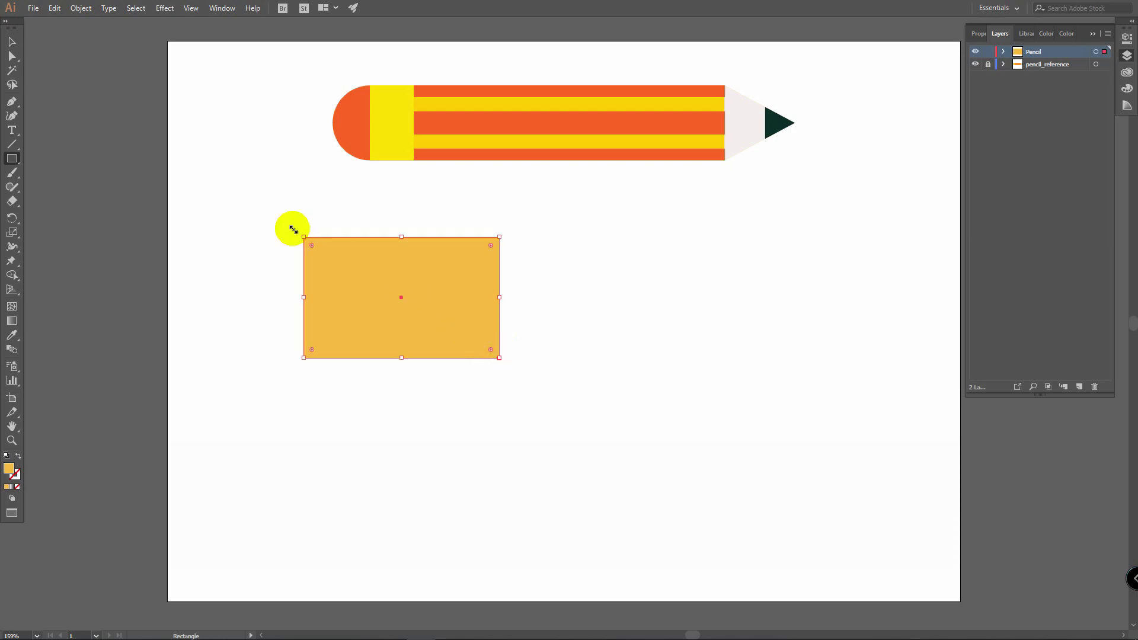
Reduce the rectangle's height and stretch it horizontally into a long pencil body below the reference, leaving it deselected.
left_click(12, 42)
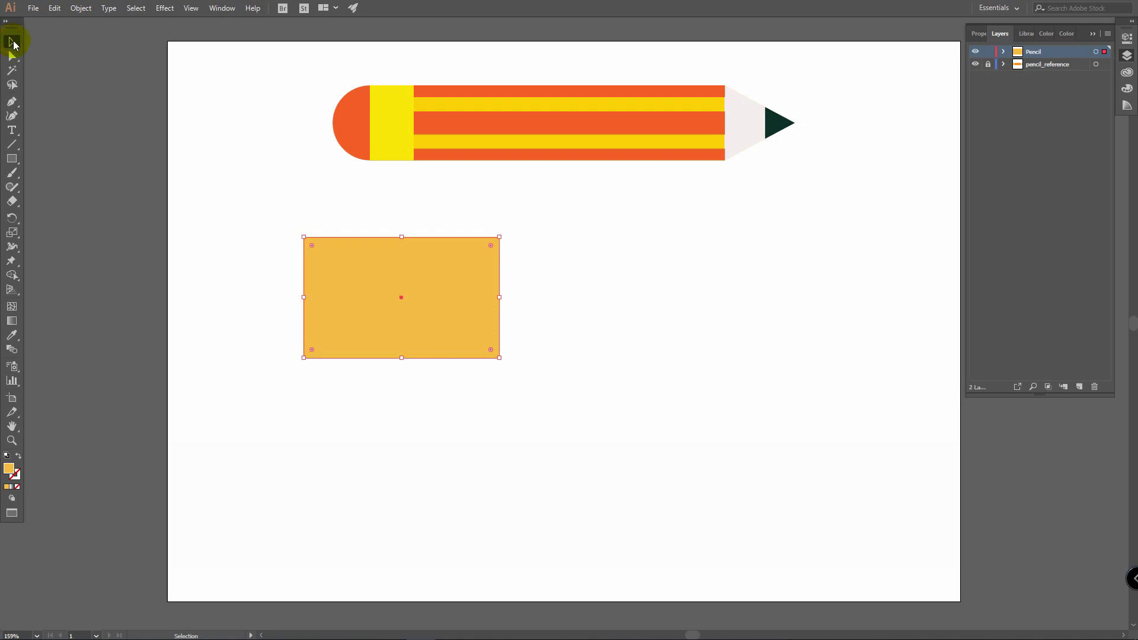
key("v")
left_click_drag(402, 357, 399, 317)
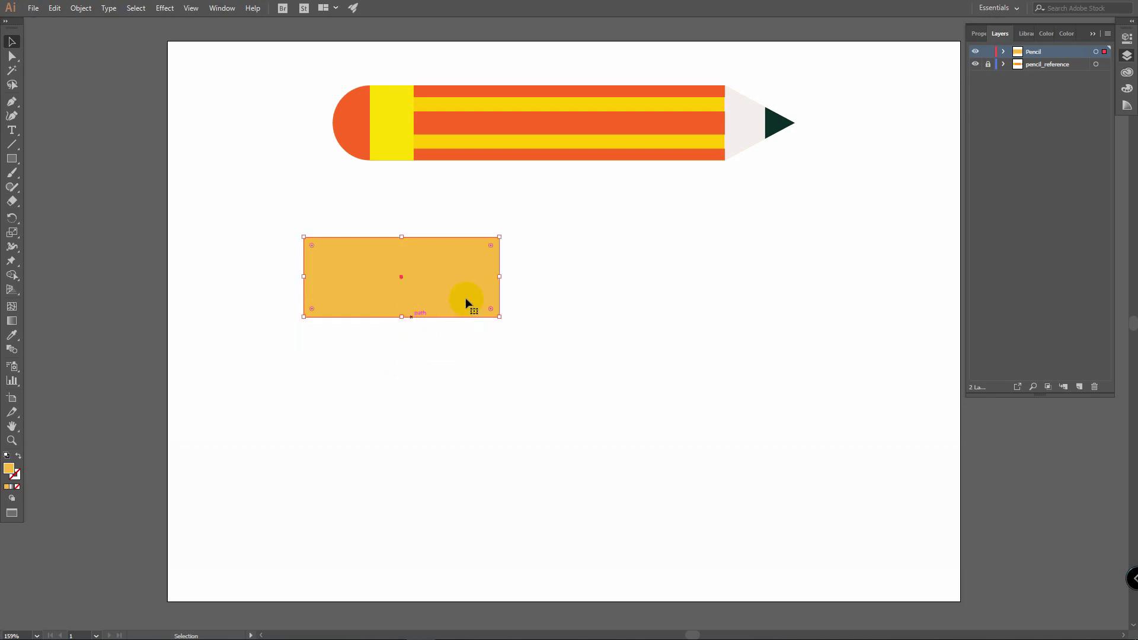
left_click_drag(500, 276, 746, 306)
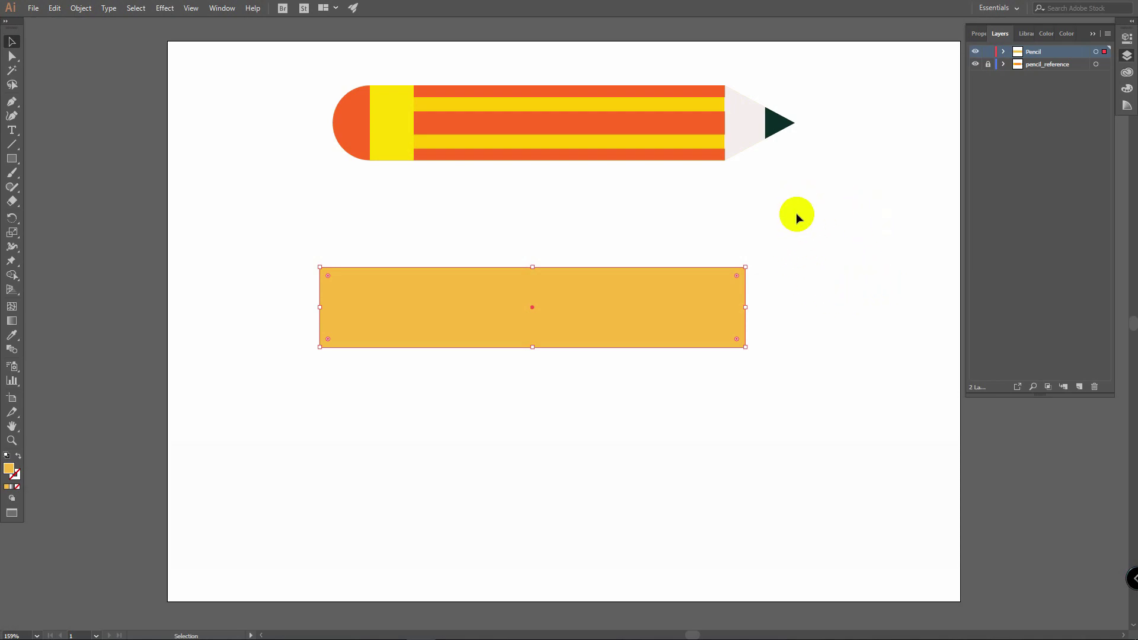
left_click(830, 233)
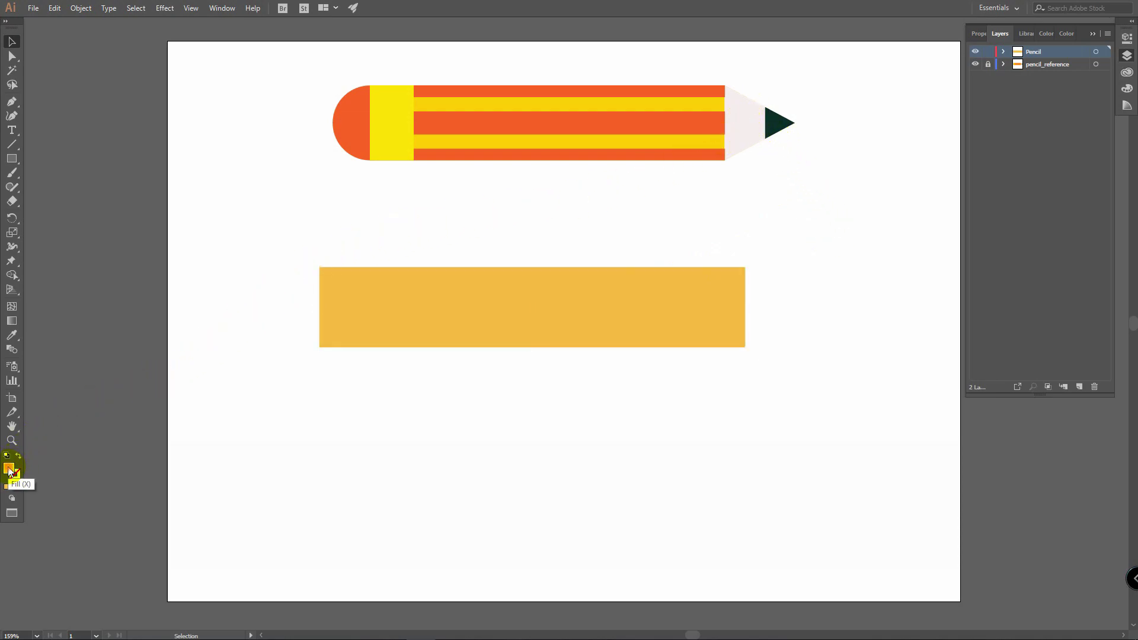
Set the fill color to EAE7E4 and draw a square of the body's full height against the body's right end.
double_click(9, 470)
left_click_drag(728, 222, 717, 227)
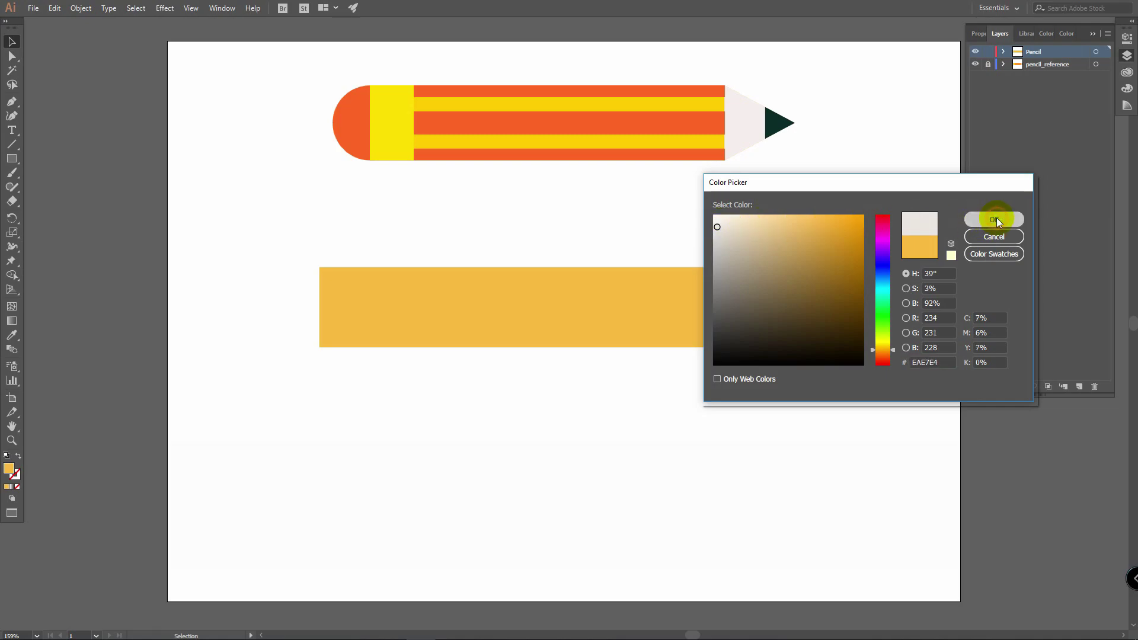
left_click(994, 219)
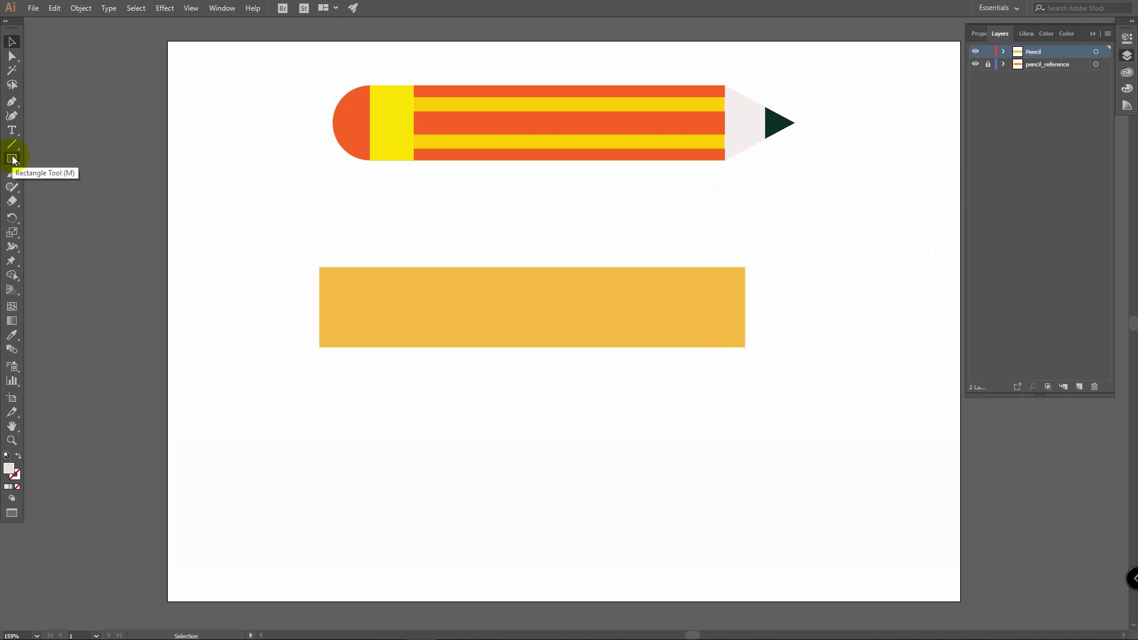
left_click(13, 159)
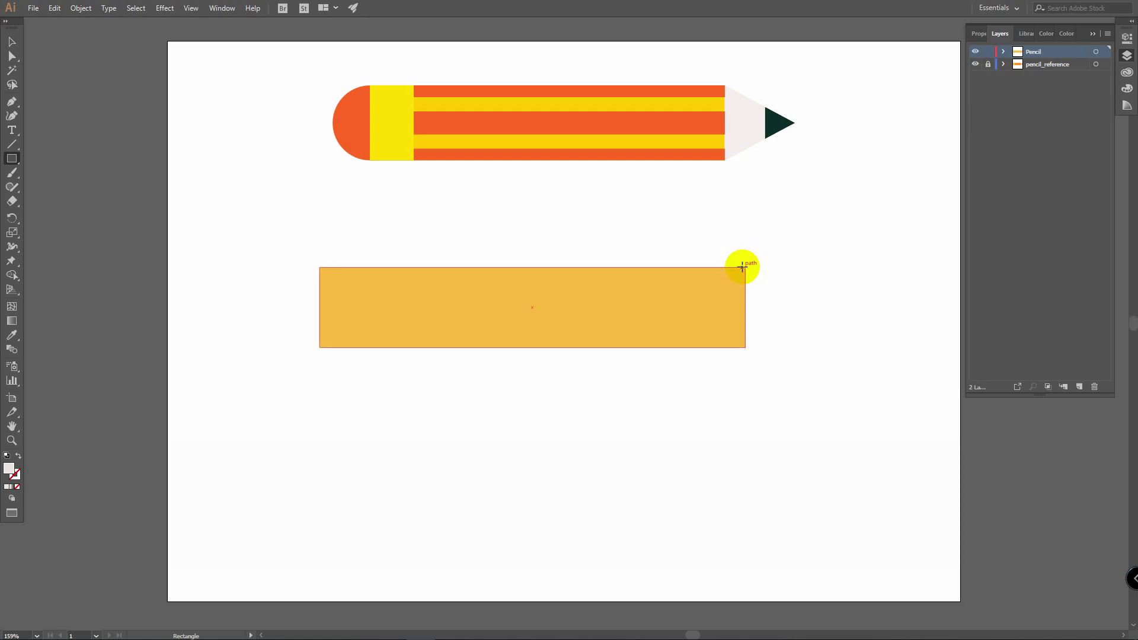
left_click_drag(745, 268, 810, 346)
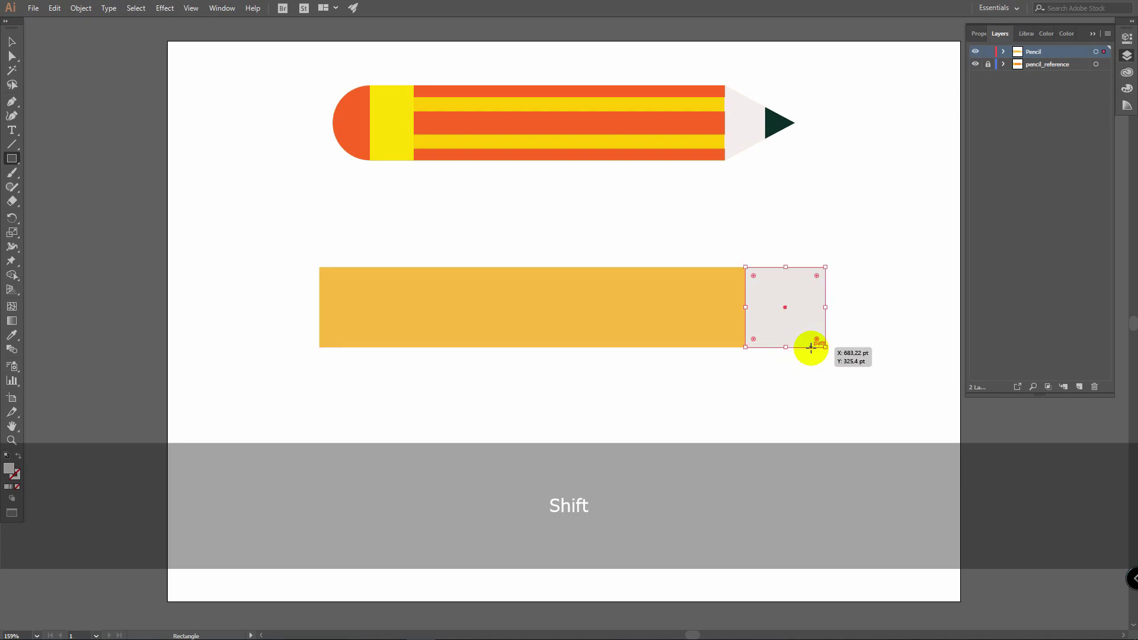
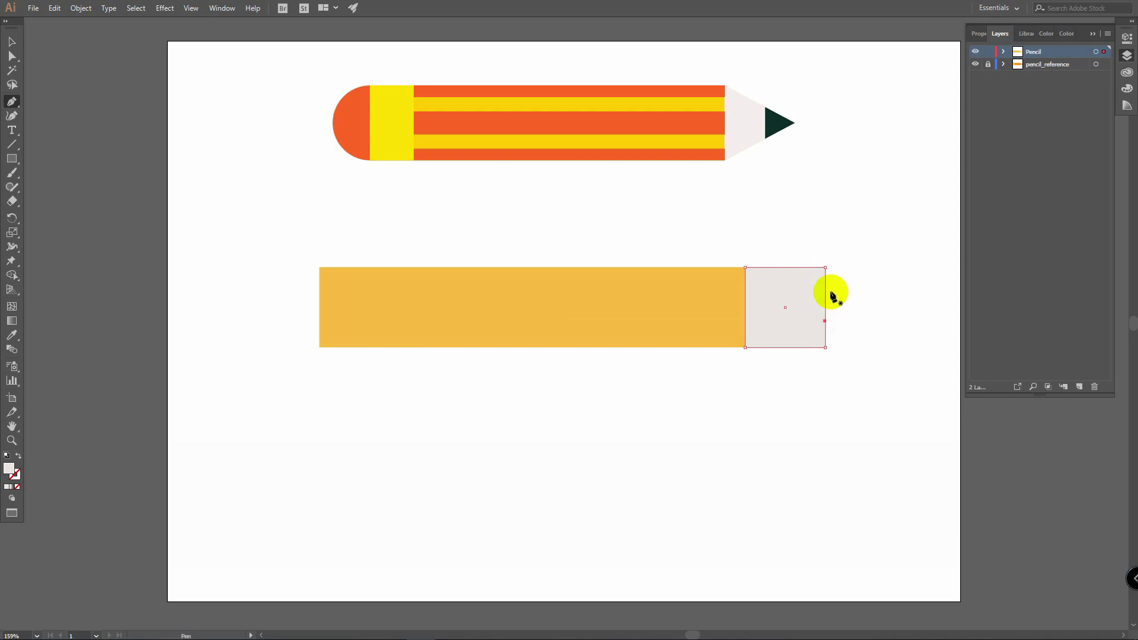
Try adding and removing anchor points on the square's top and right edges with the Pen tool.
key("p")
left_click(825, 292)
left_click(803, 267)
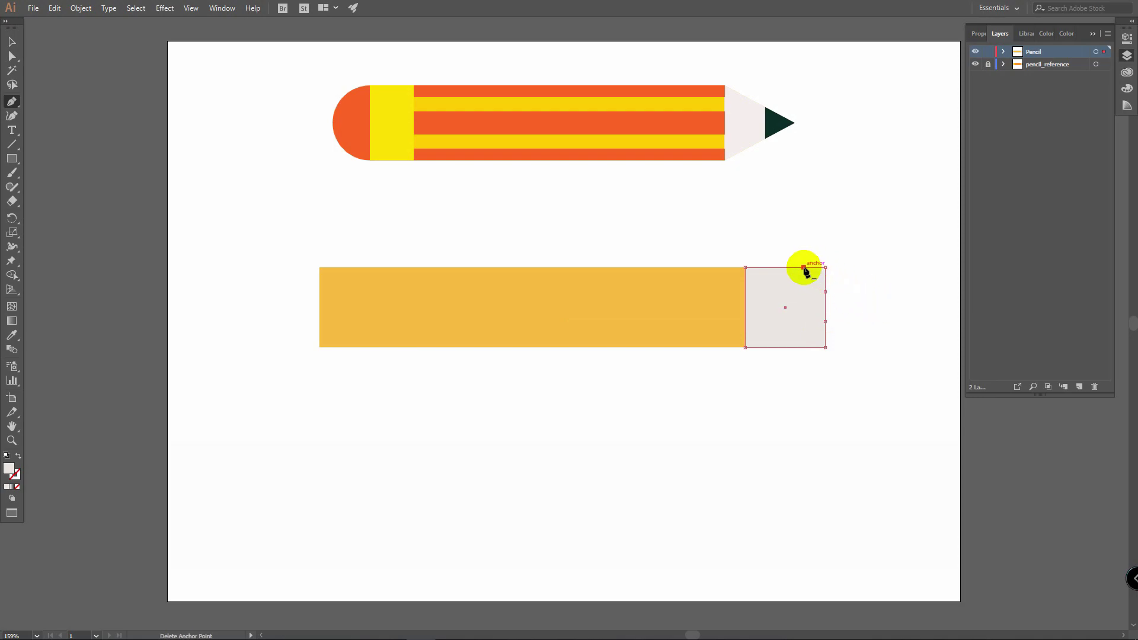
left_click(803, 267)
left_click(825, 291)
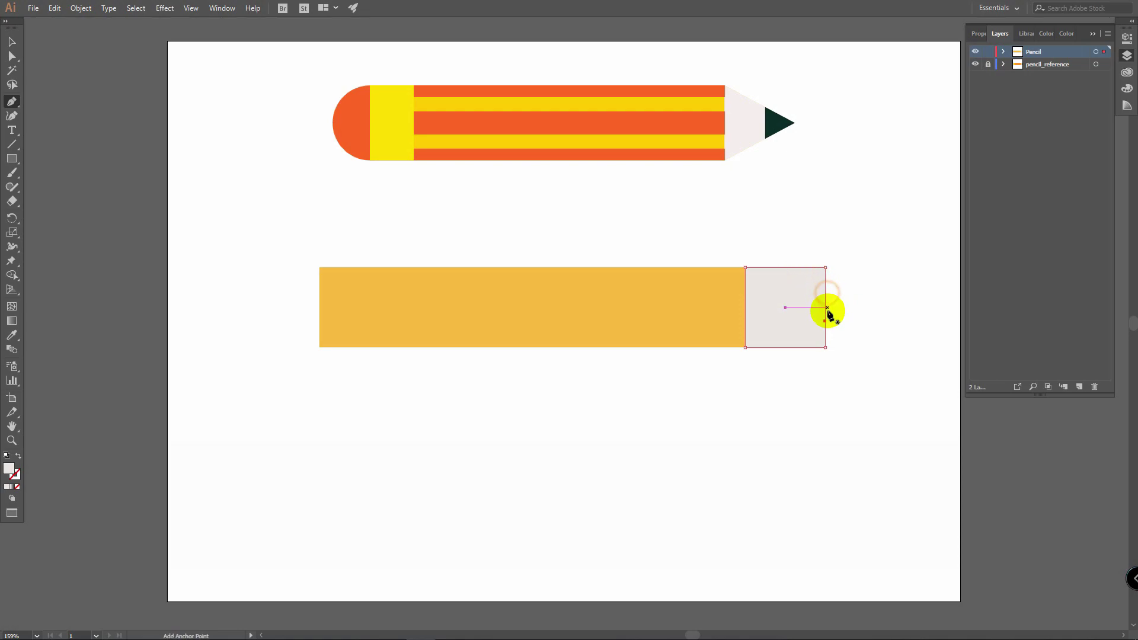
left_click(825, 321)
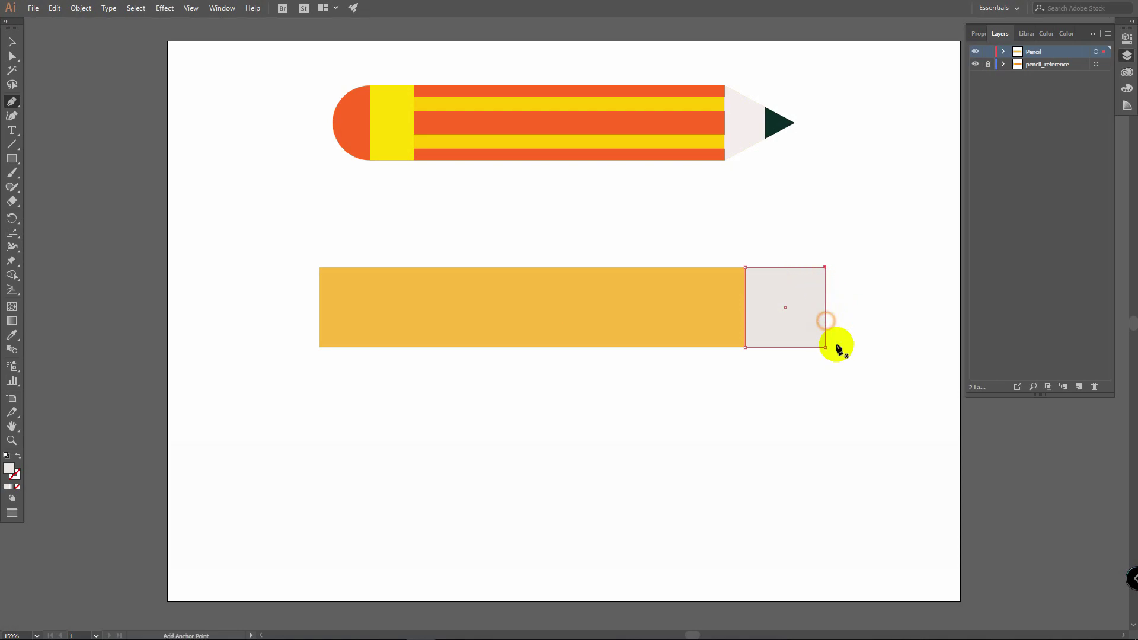
Turn the gray square into a triangular tip by adding an anchor point midway on its right edge and removing both right corner points.
left_click(825, 307)
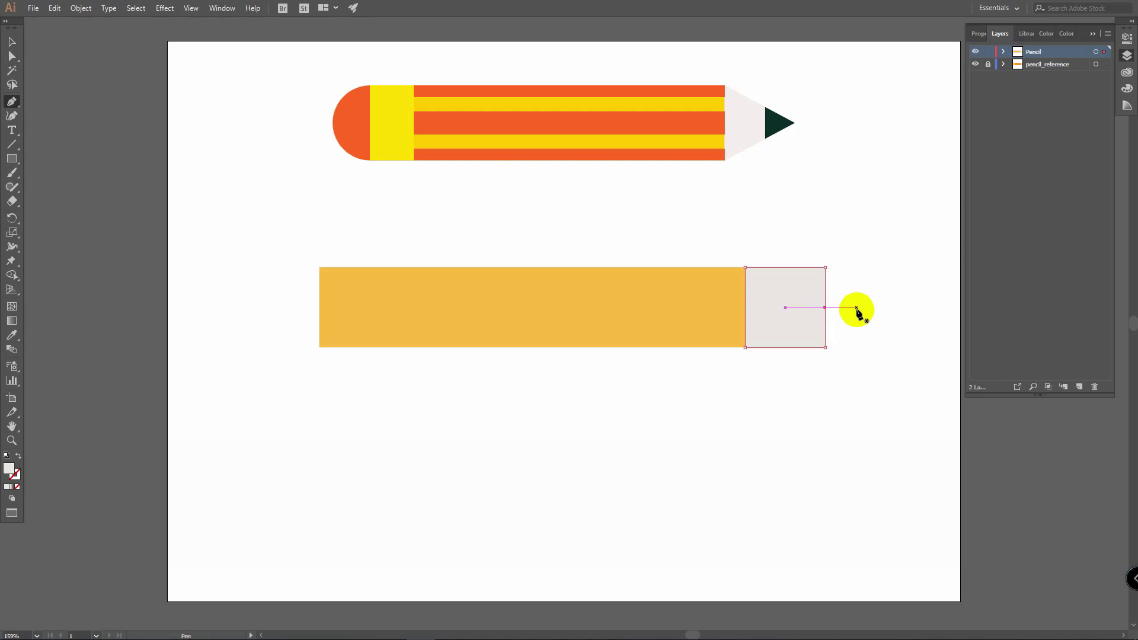
left_click(825, 267)
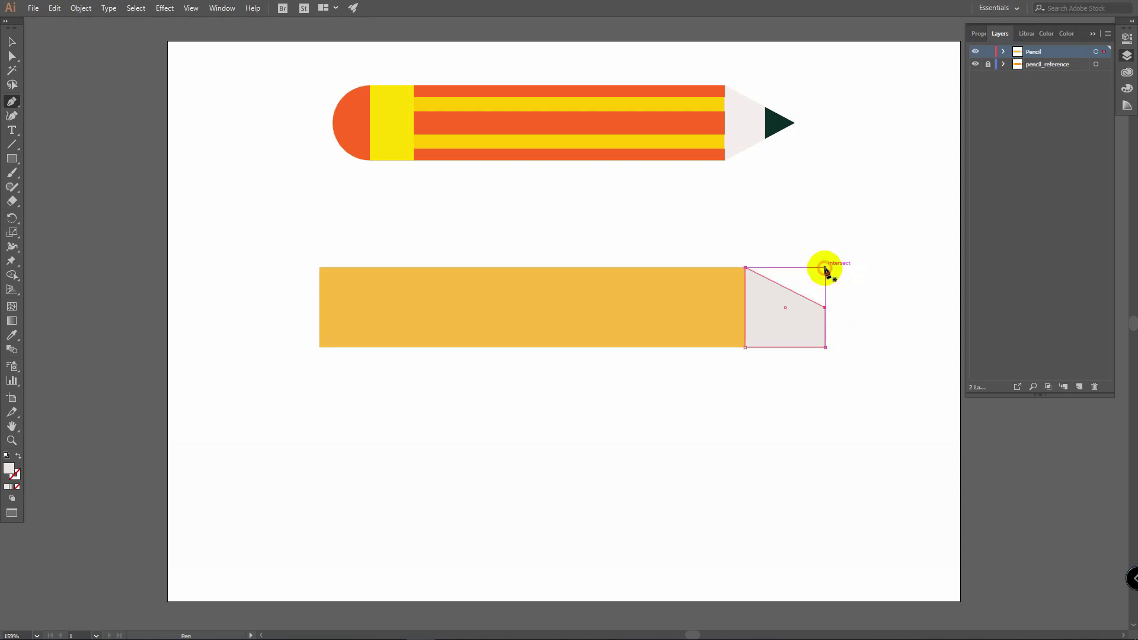
left_click(825, 347)
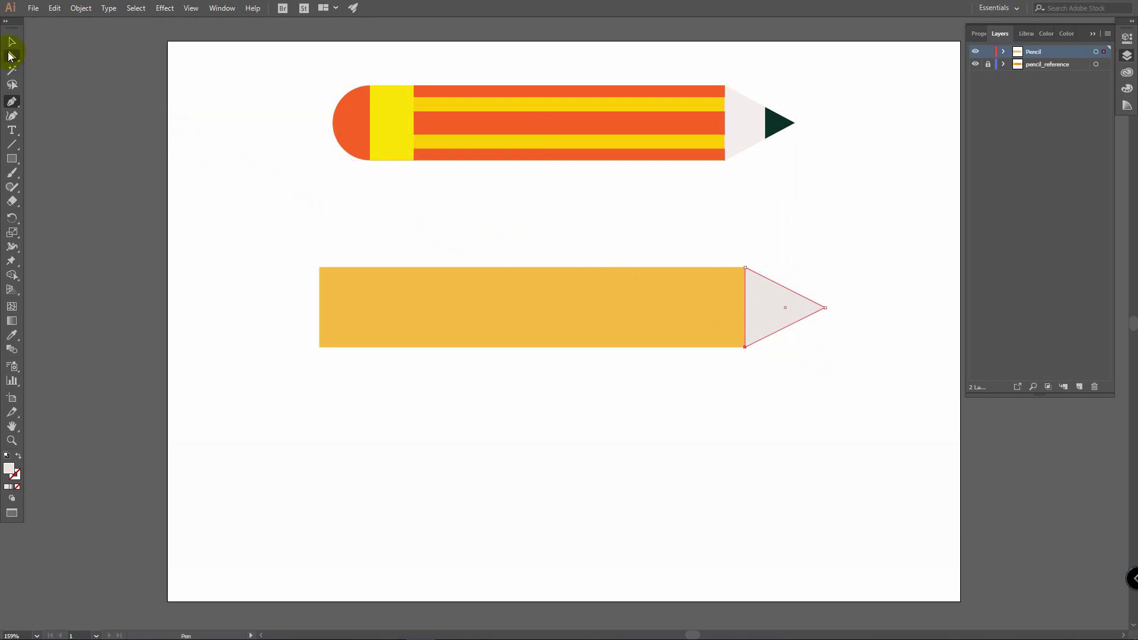
Shorten the triangular tip by moving its apex point slightly toward the pencil body with Direct Selection, leaving it deselected.
left_click(11, 56)
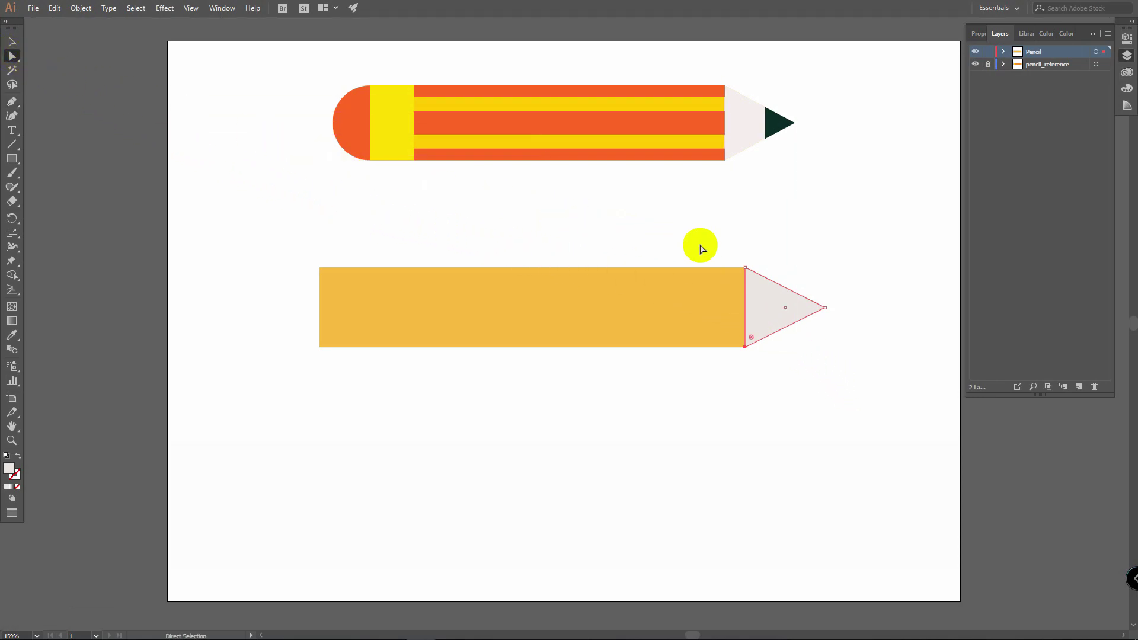
key("a")
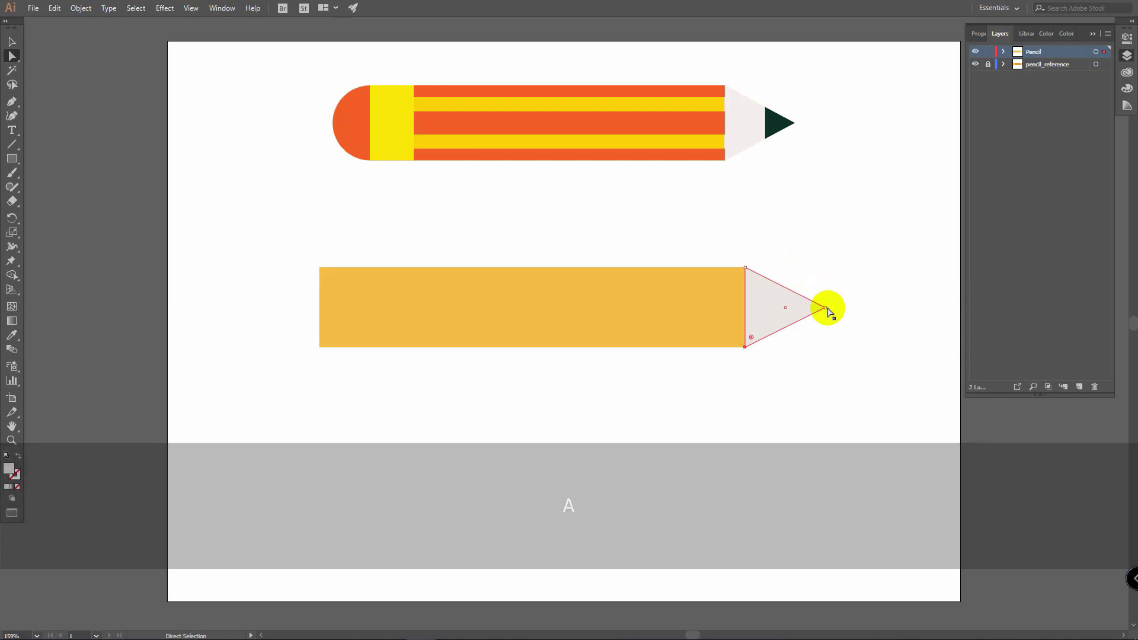
left_click(825, 308)
mouse_move(826, 308)
left_mouse_down()
mouse_move(848, 307)
mouse_move(814, 310)
mouse_move(859, 307)
mouse_move(812, 308)
mouse_move(861, 312)
mouse_move(859, 288)
mouse_move(853, 320)
mouse_move(856, 299)
mouse_move(800, 308)
mouse_move(846, 310)
mouse_move(811, 308)
left_mouse_up()
key("shift")
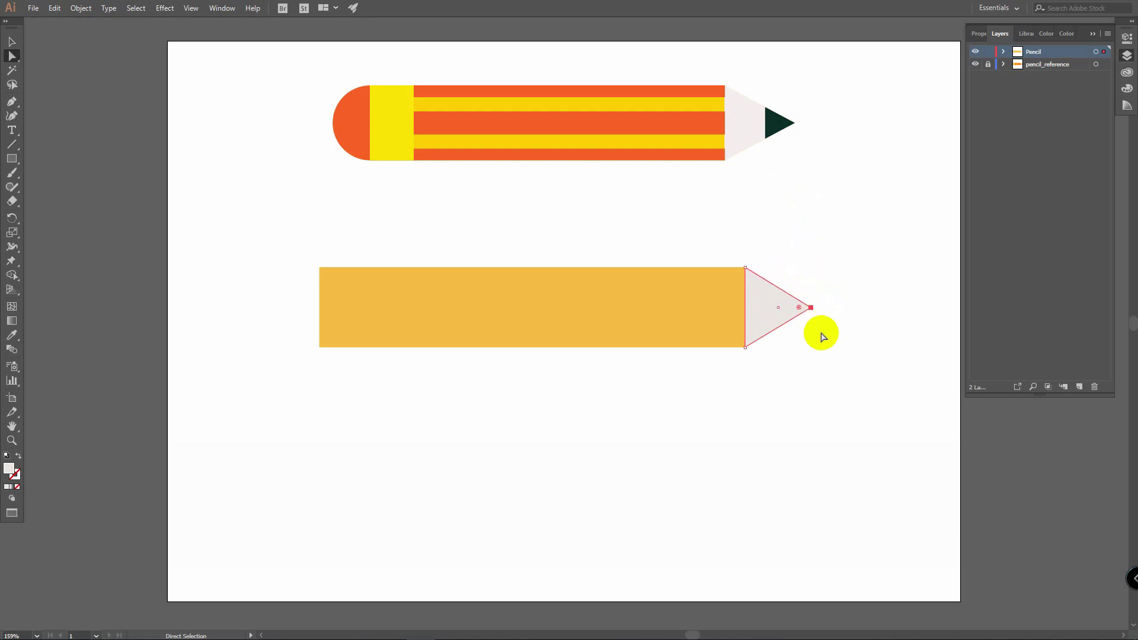
left_click(674, 230)
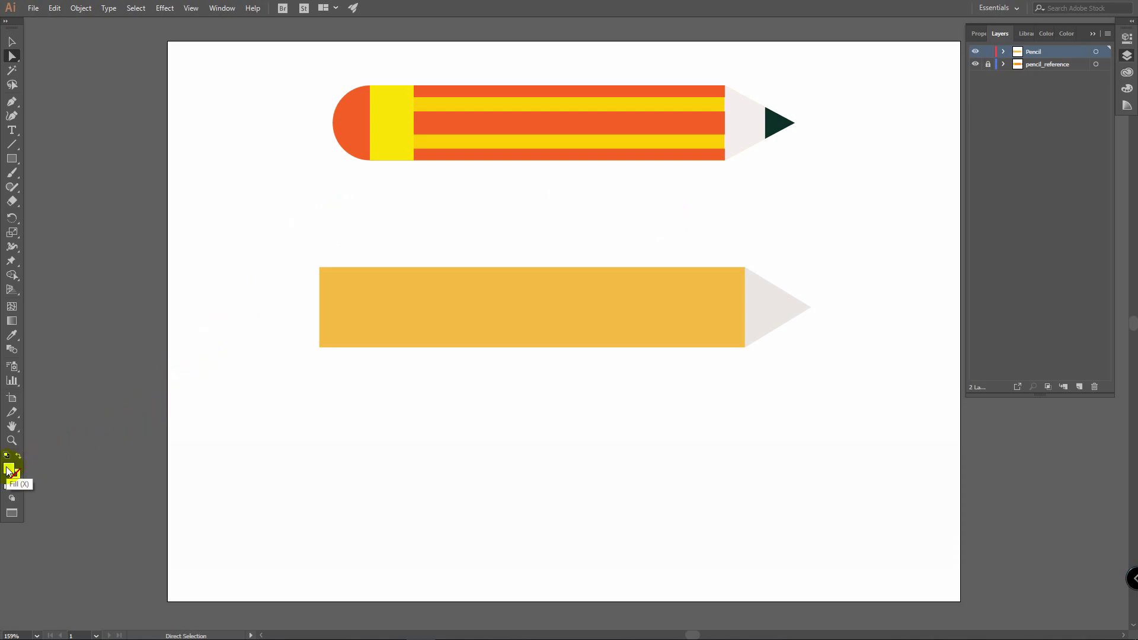
Set the fill color to near-black 161615 and draw a rectangle covering the outer end of the gray tip, taller than the tip itself.
double_click(8, 470)
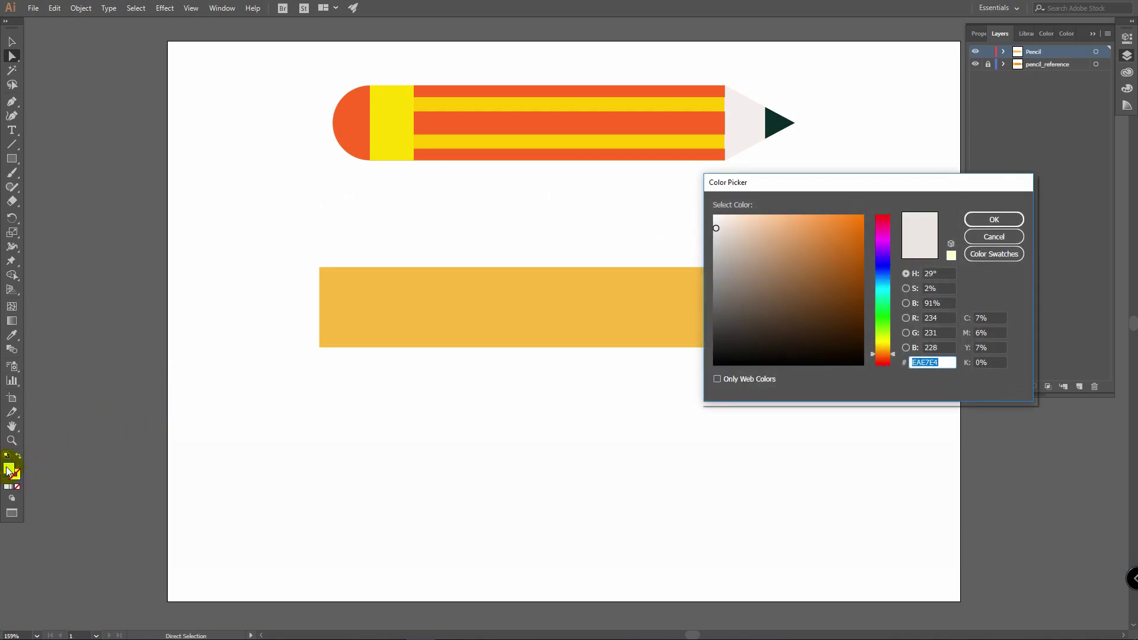
left_click_drag(728, 285, 719, 350)
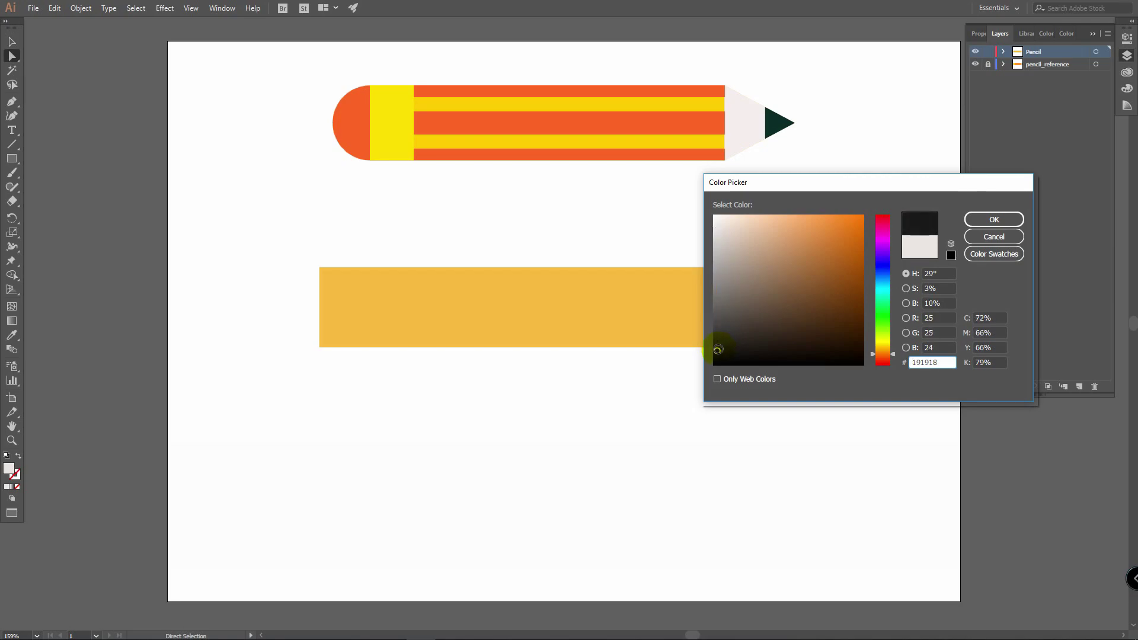
left_click(994, 219)
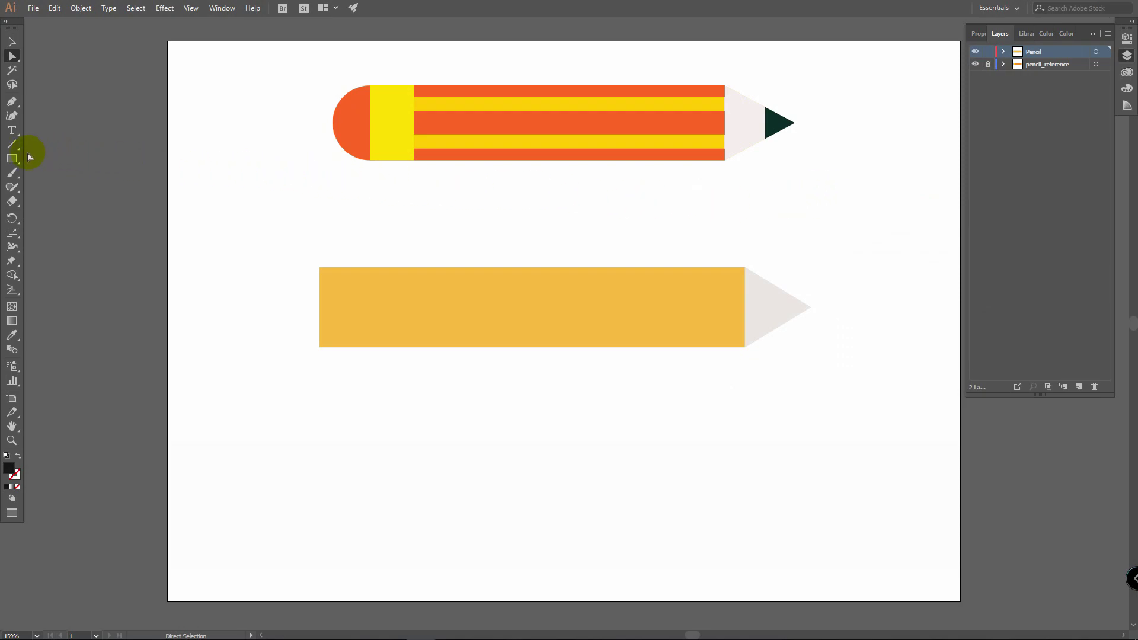
left_click_drag(11, 160, 101, 158)
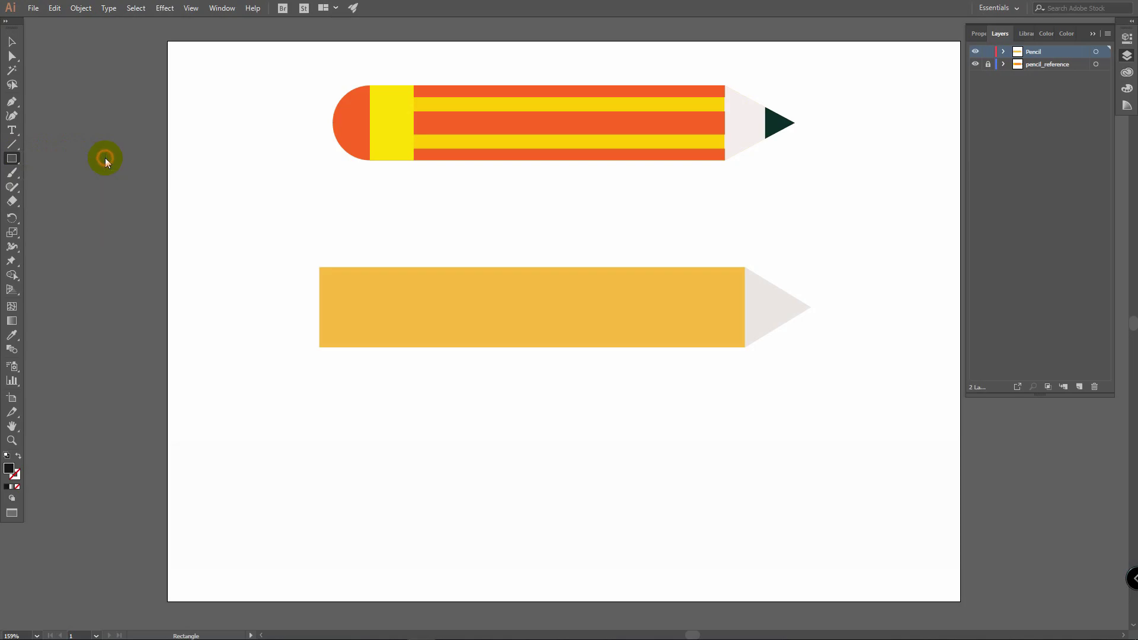
left_click_drag(853, 261, 785, 352)
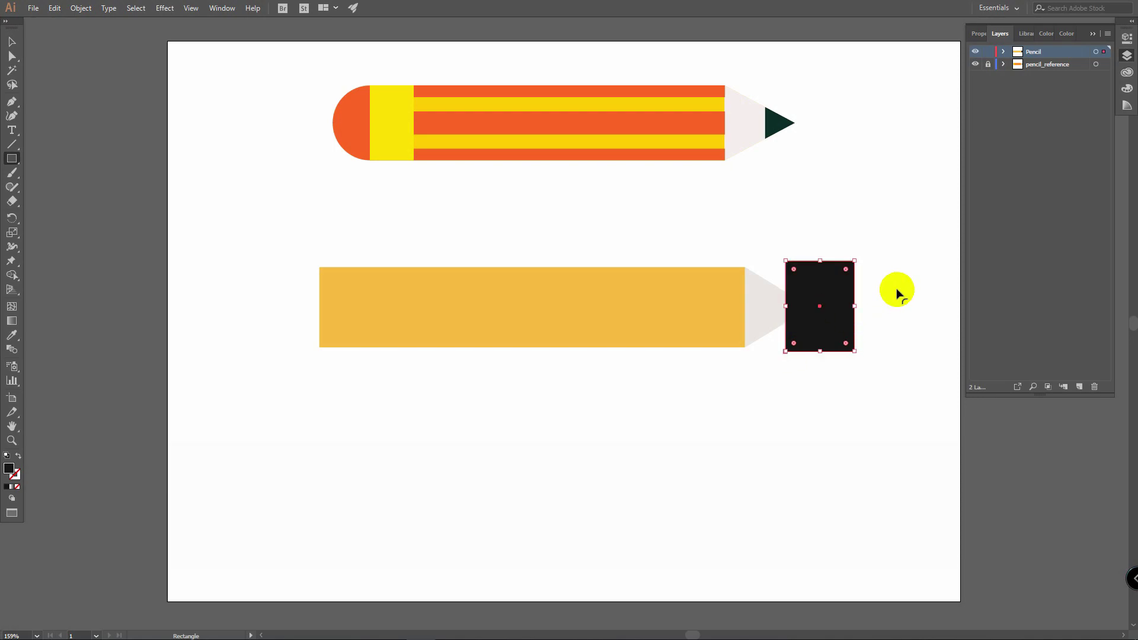
Trim the black rectangle to the triangular tip with the Shape Builder tool, removing the part outside the triangle, and deselect the shapes.
left_click(12, 43)
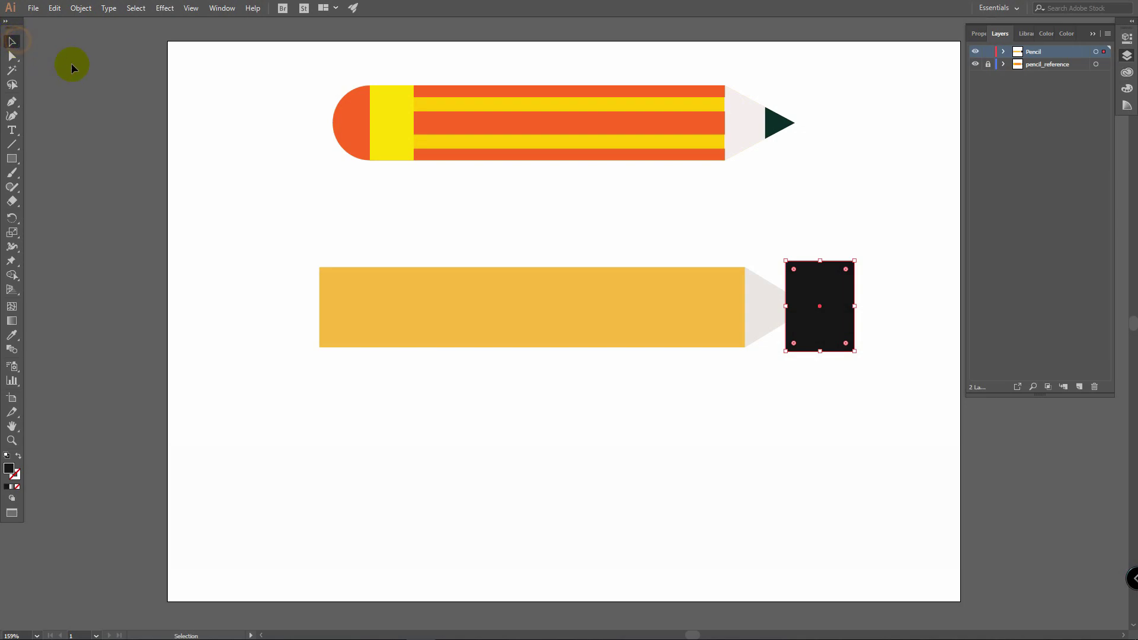
key("v")
left_click_drag(752, 226, 877, 375)
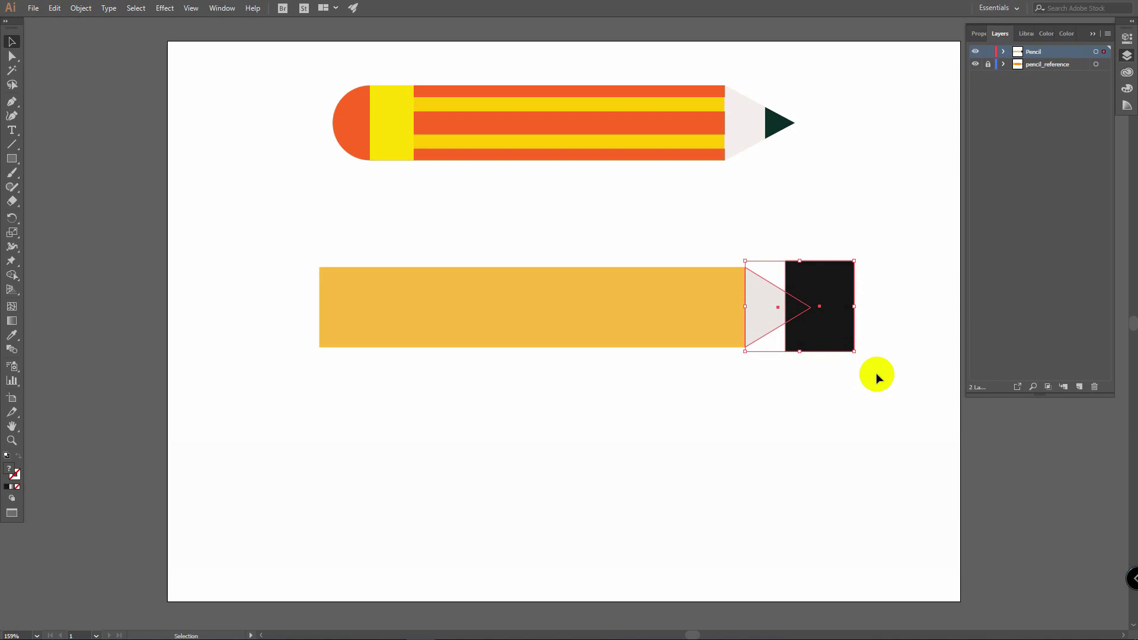
left_click(12, 275)
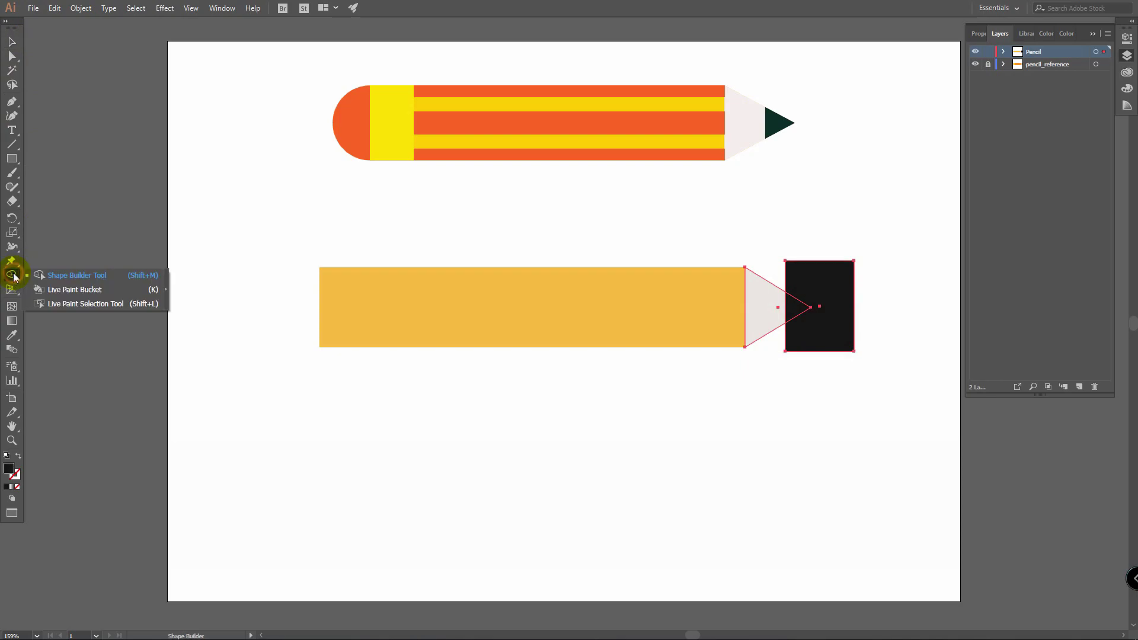
left_click(83, 276)
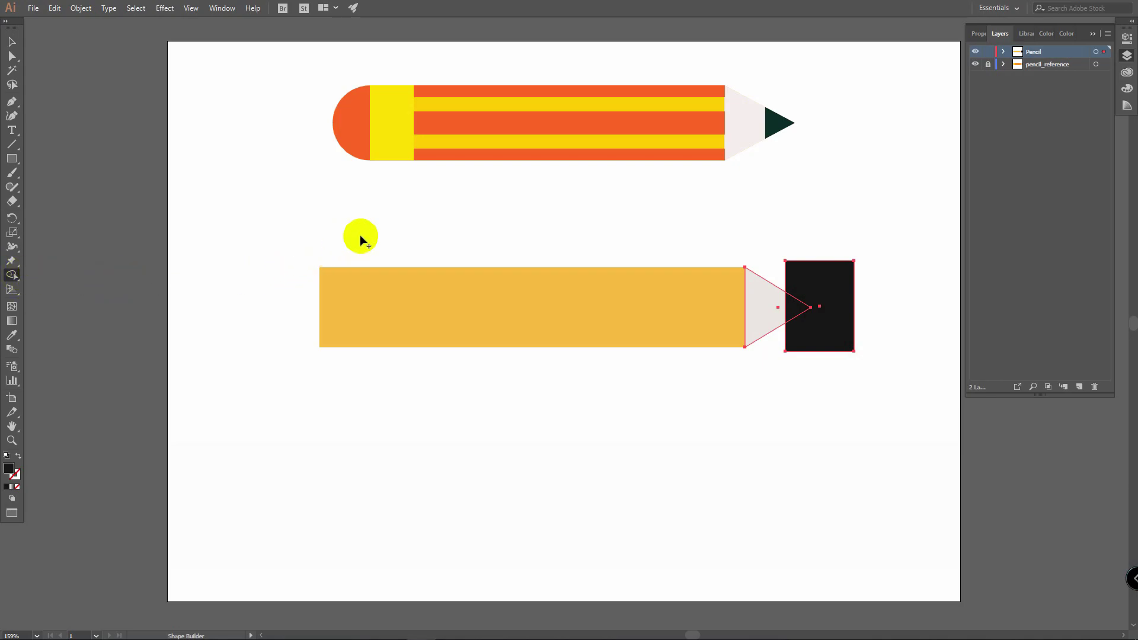
key("shift+m")
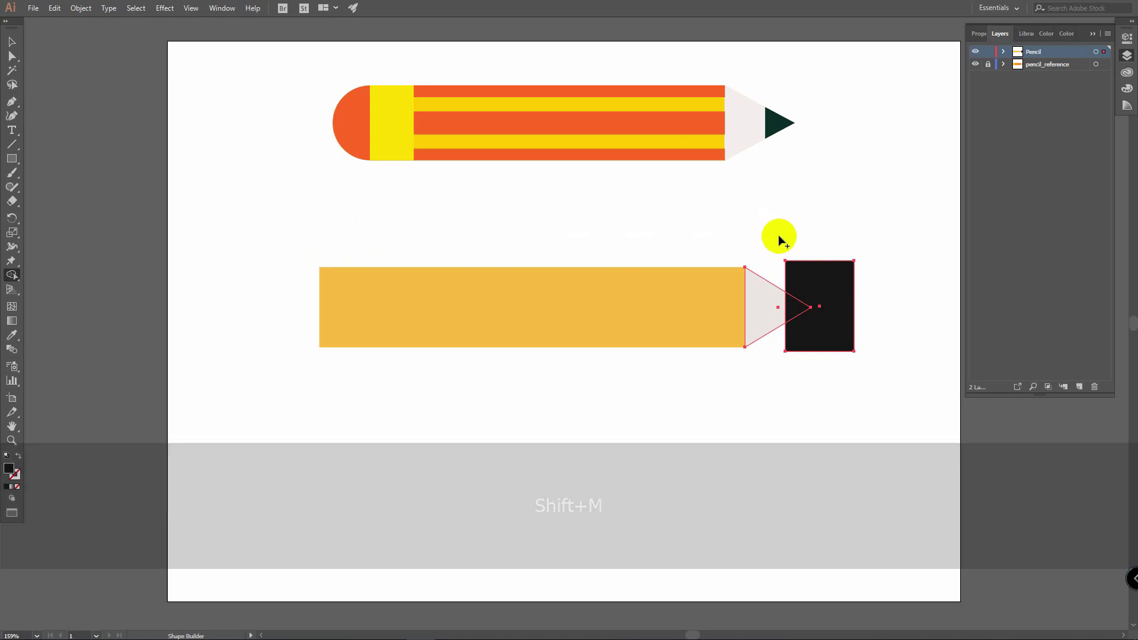
key("alt")
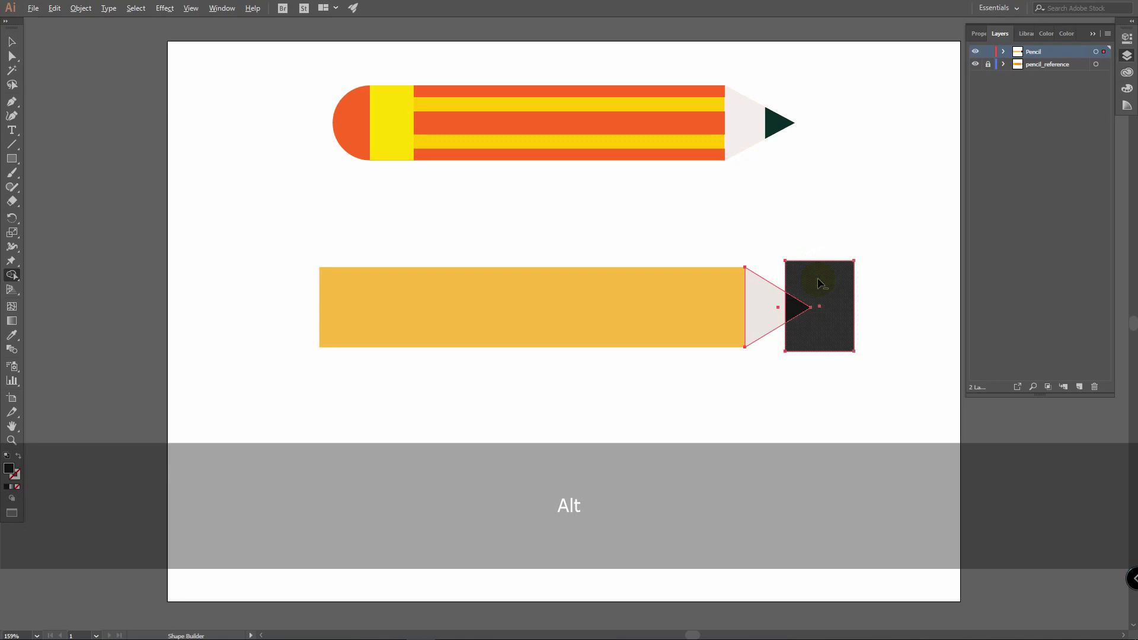
left_click(817, 283, "alt")
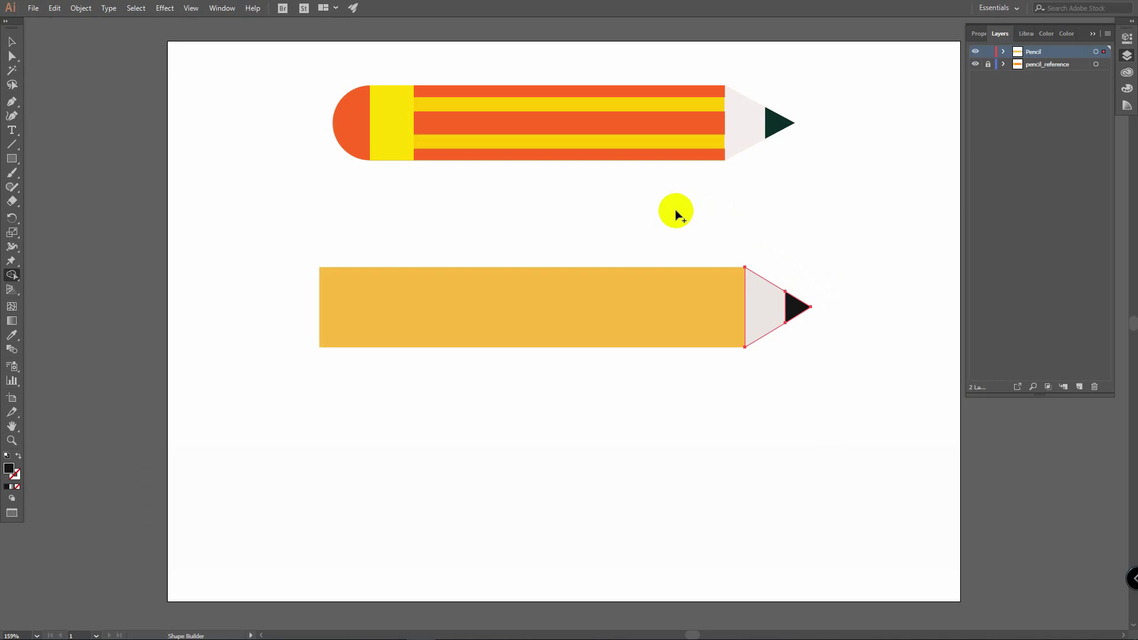
key("v")
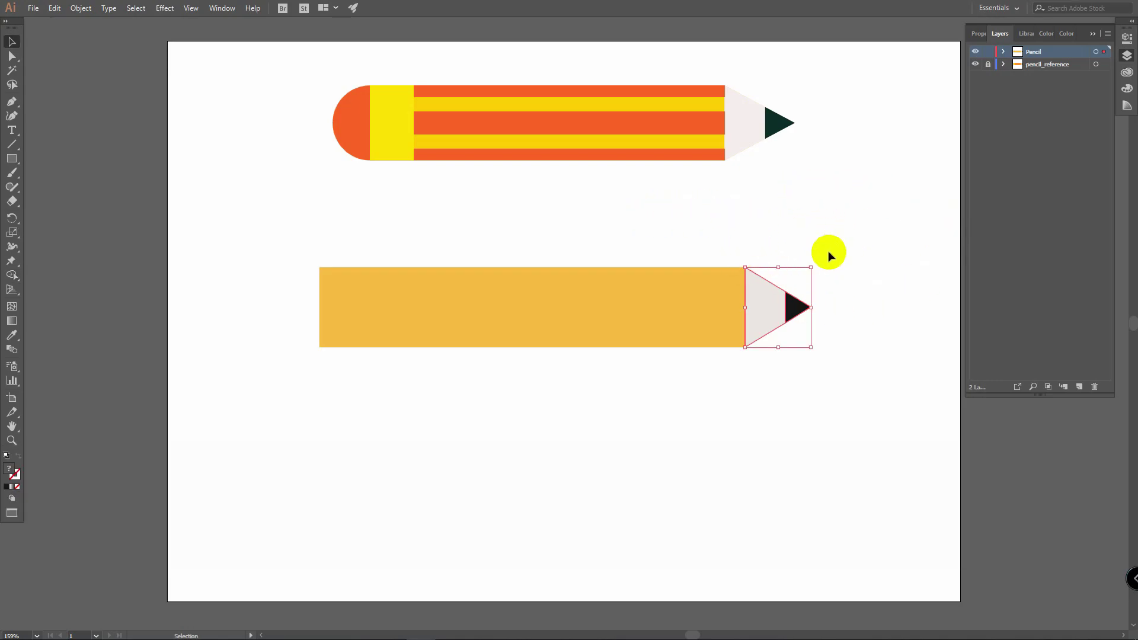
left_click(846, 219)
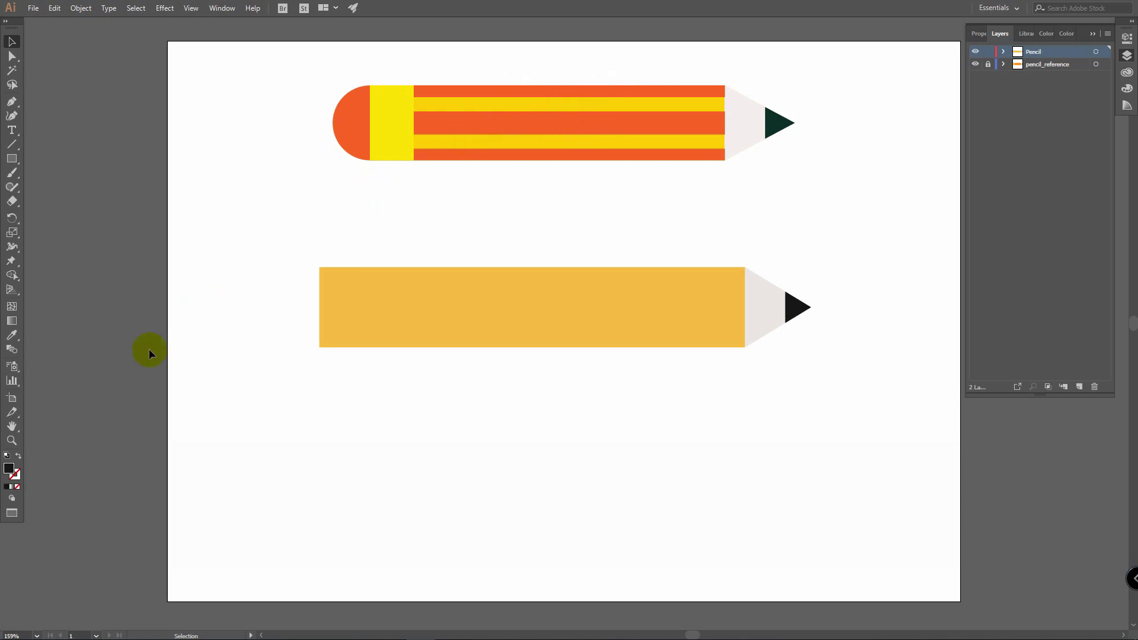
Set the fill color to orange FF7517 and draw a thin horizontal stripe along the pencil body, extending slightly past its left end.
double_click(10, 469)
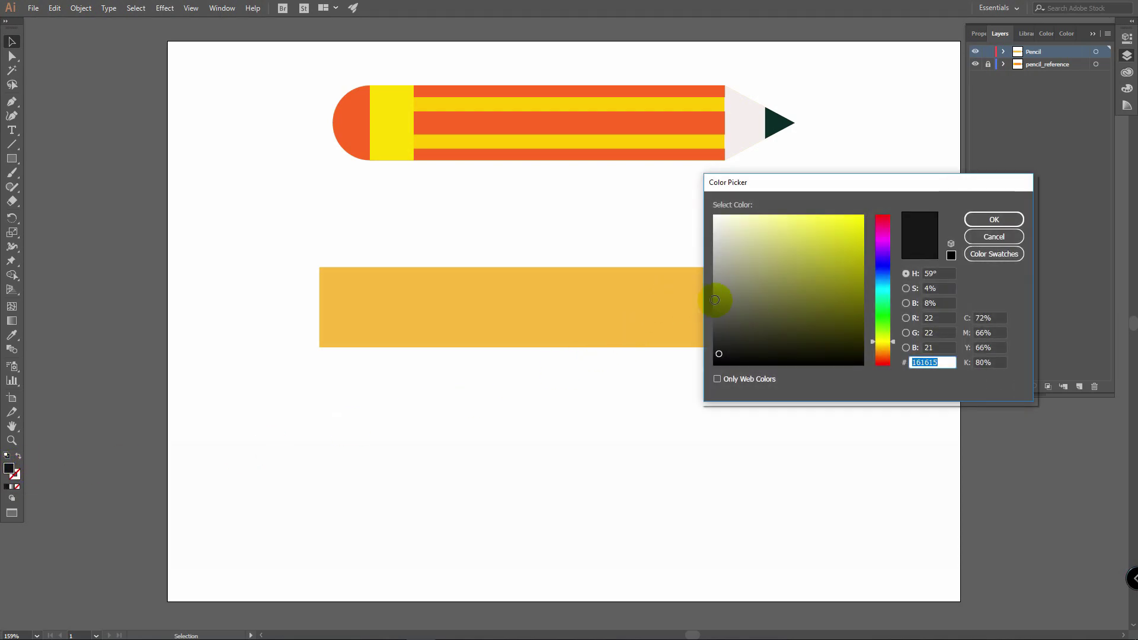
left_click_drag(875, 342, 890, 356)
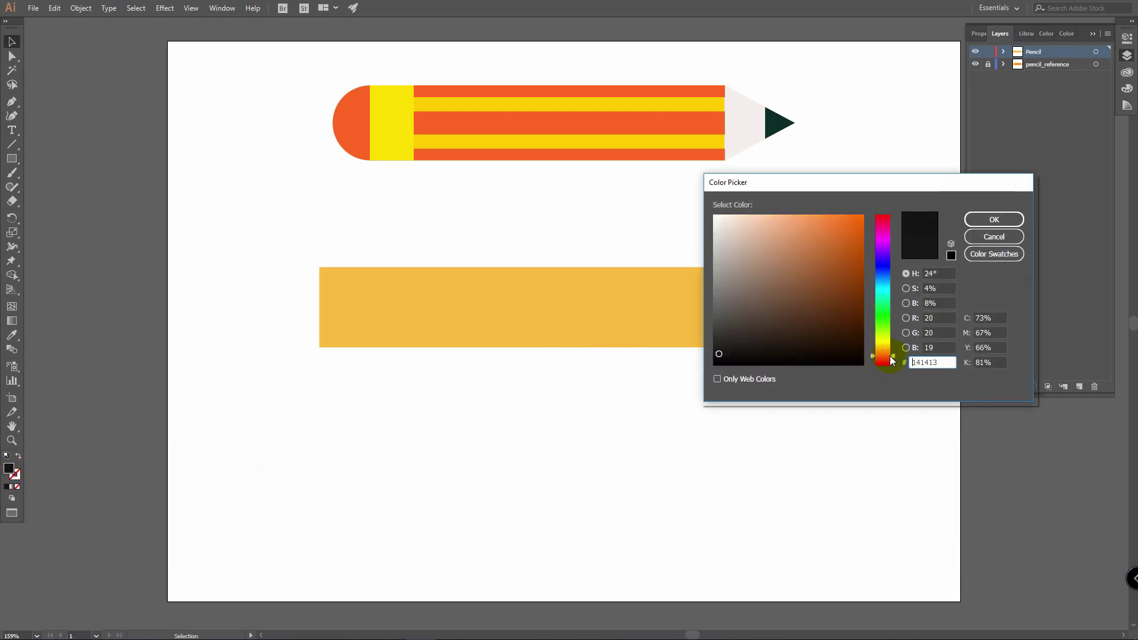
left_click_drag(832, 235, 848, 210)
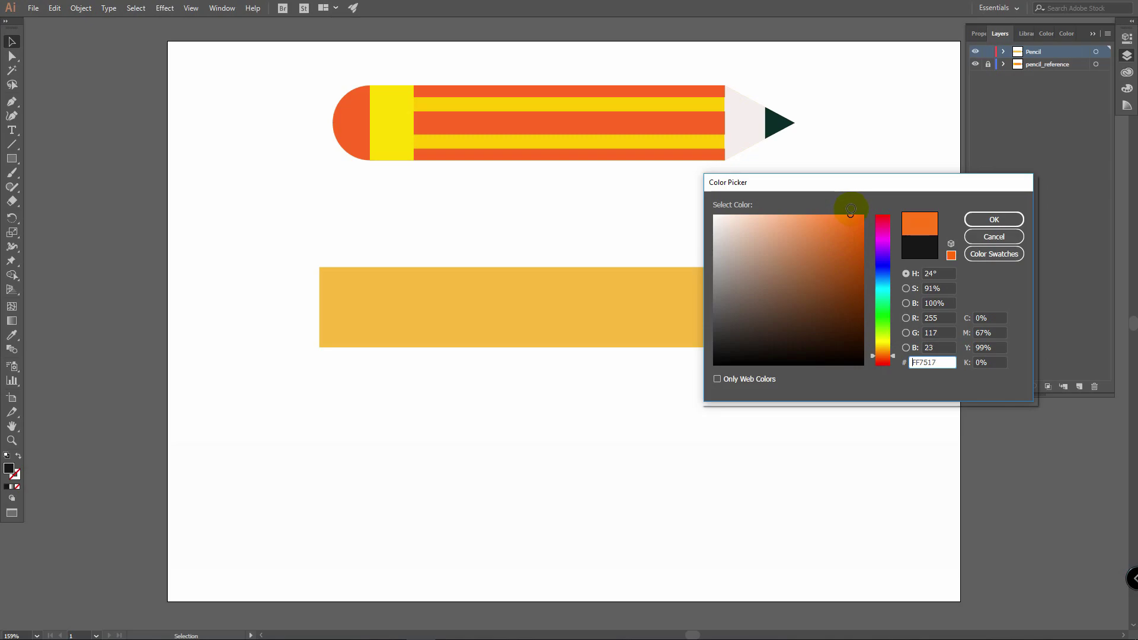
left_click(993, 219)
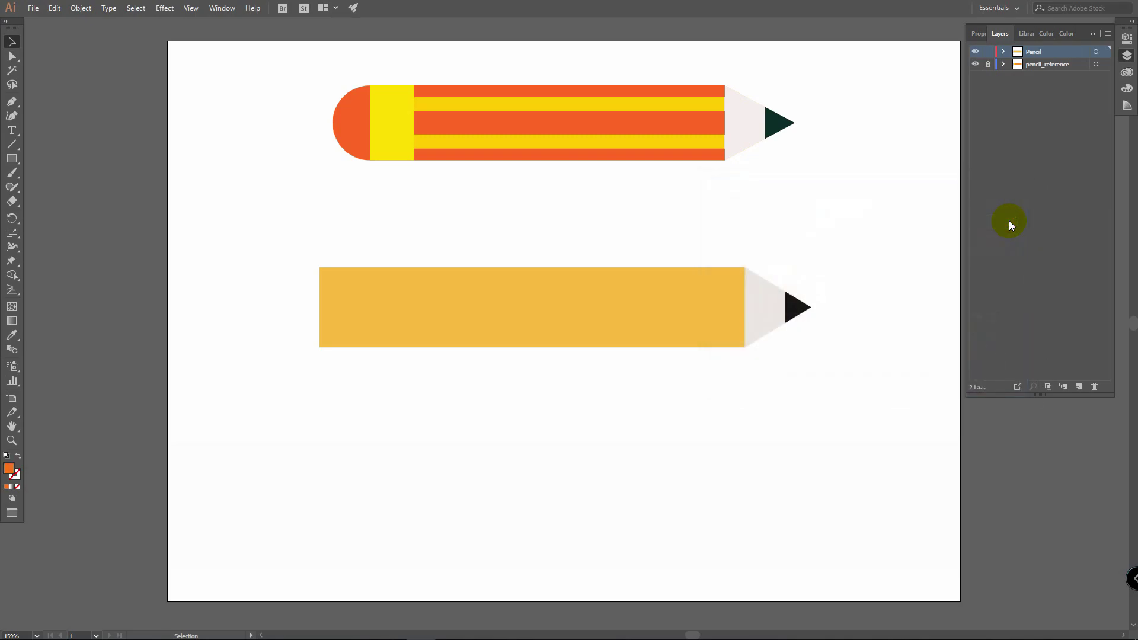
left_click(14, 159)
left_click(70, 158)
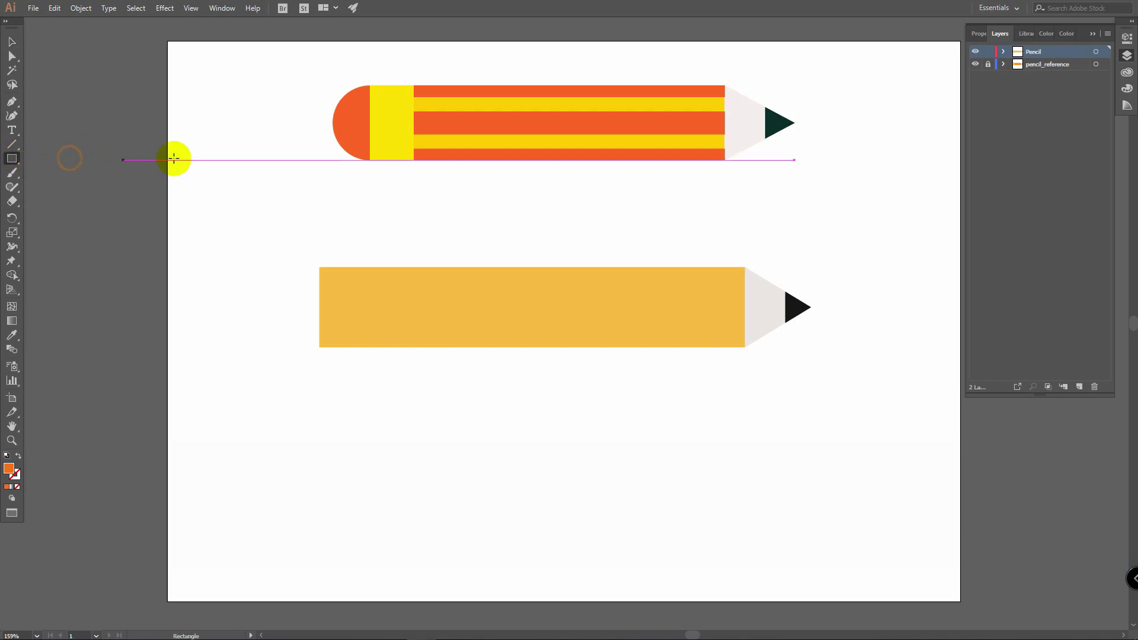
key("m")
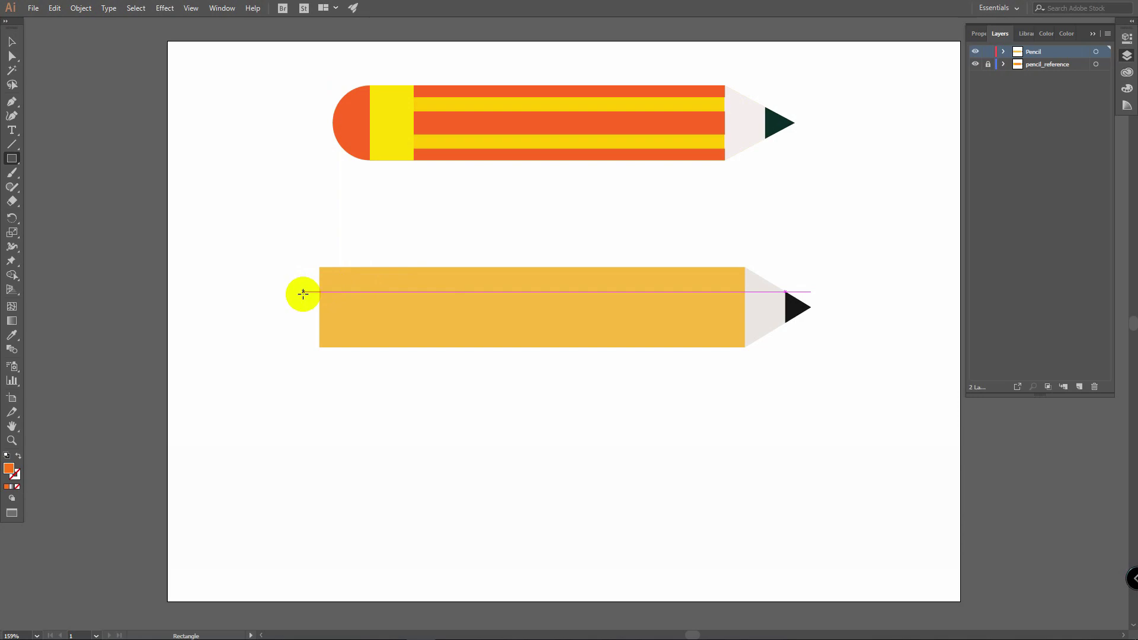
left_click_drag(301, 291, 746, 314)
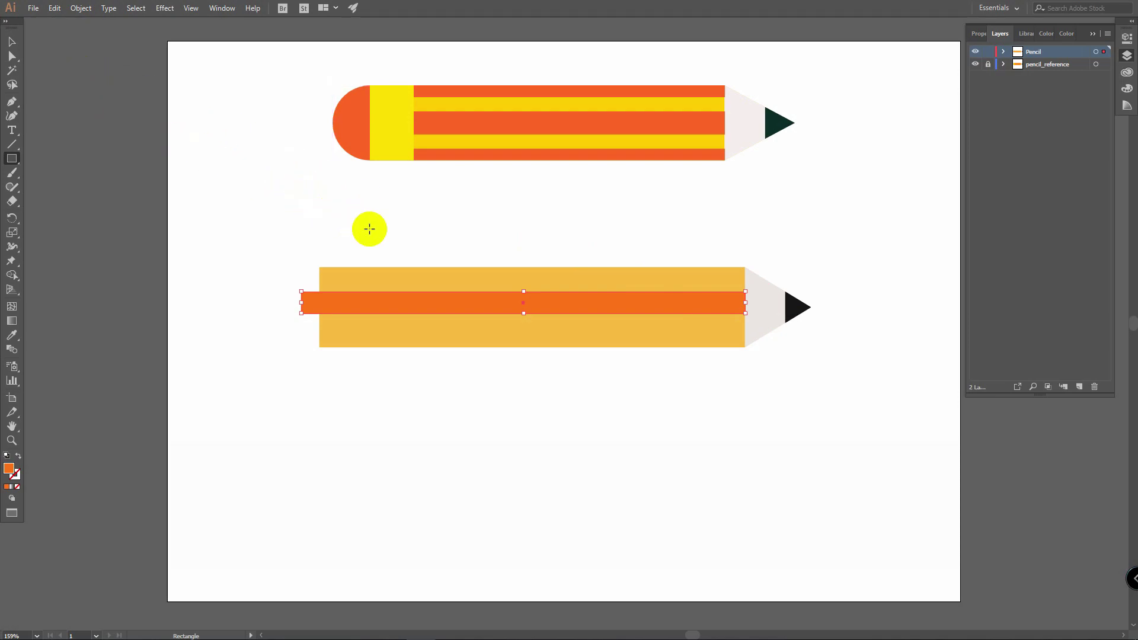
Align all the new pencil's shapes by their vertical centers to the artboard, leaving them deselected.
key("v")
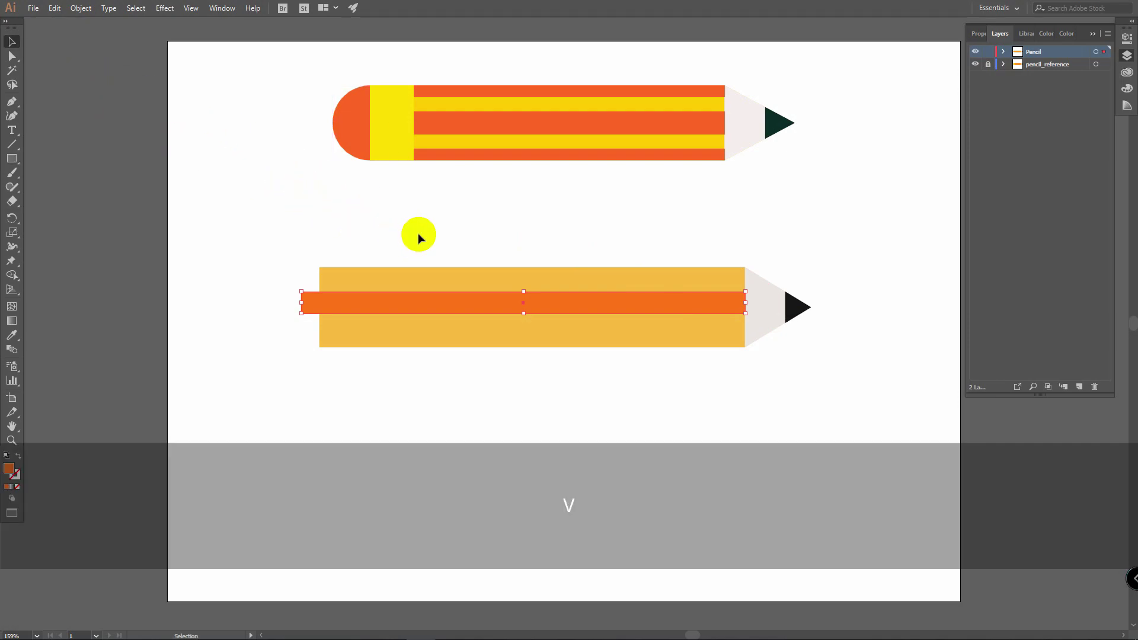
mouse_move(273, 236)
left_mouse_down()
mouse_move(574, 321)
mouse_move(883, 358)
mouse_move(872, 384)
mouse_move(849, 378)
left_mouse_up()
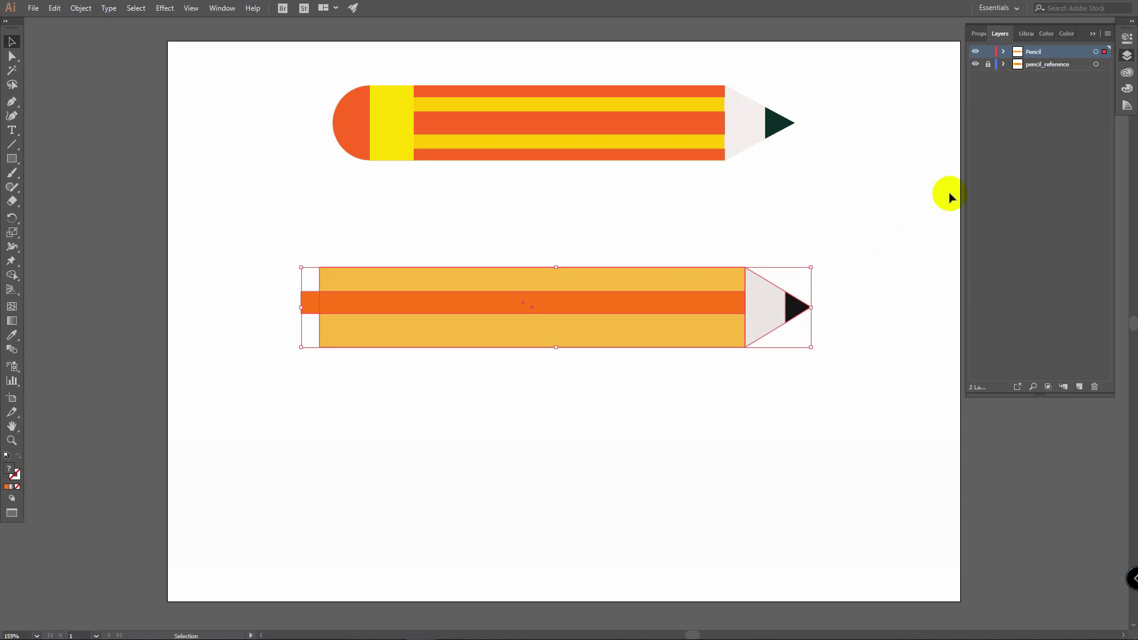
left_click(1127, 38)
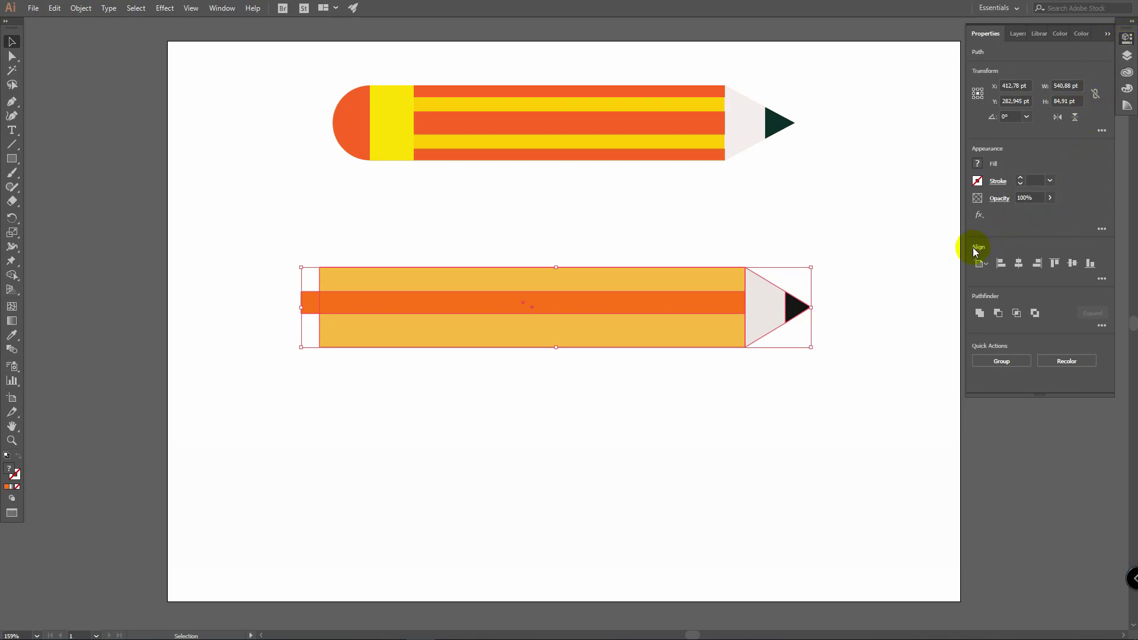
left_click(1075, 267)
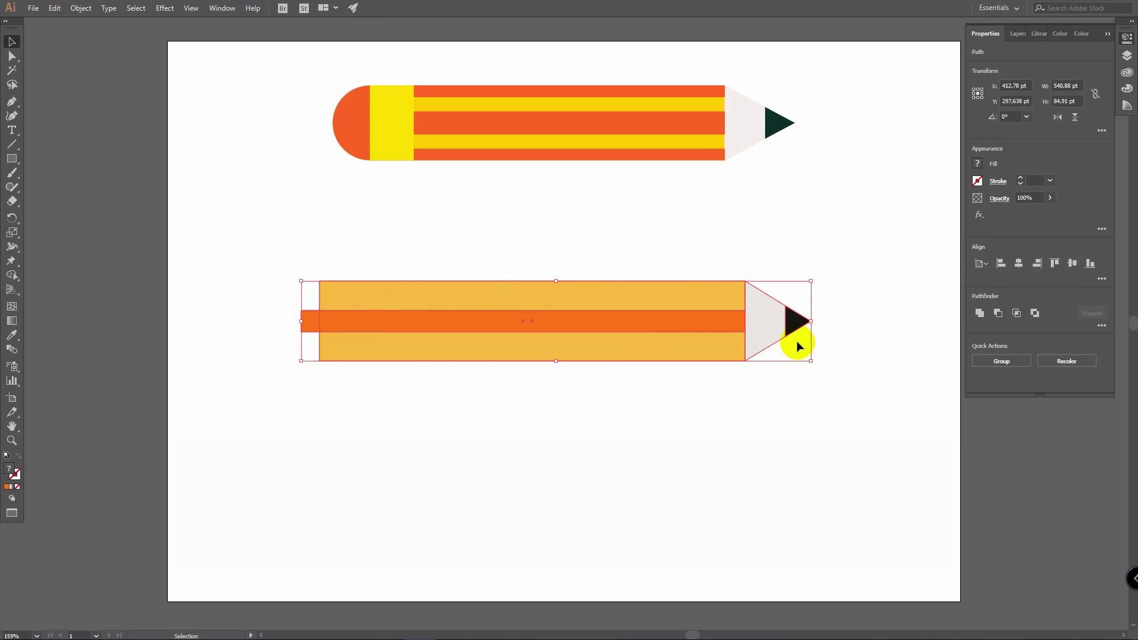
left_click(327, 262)
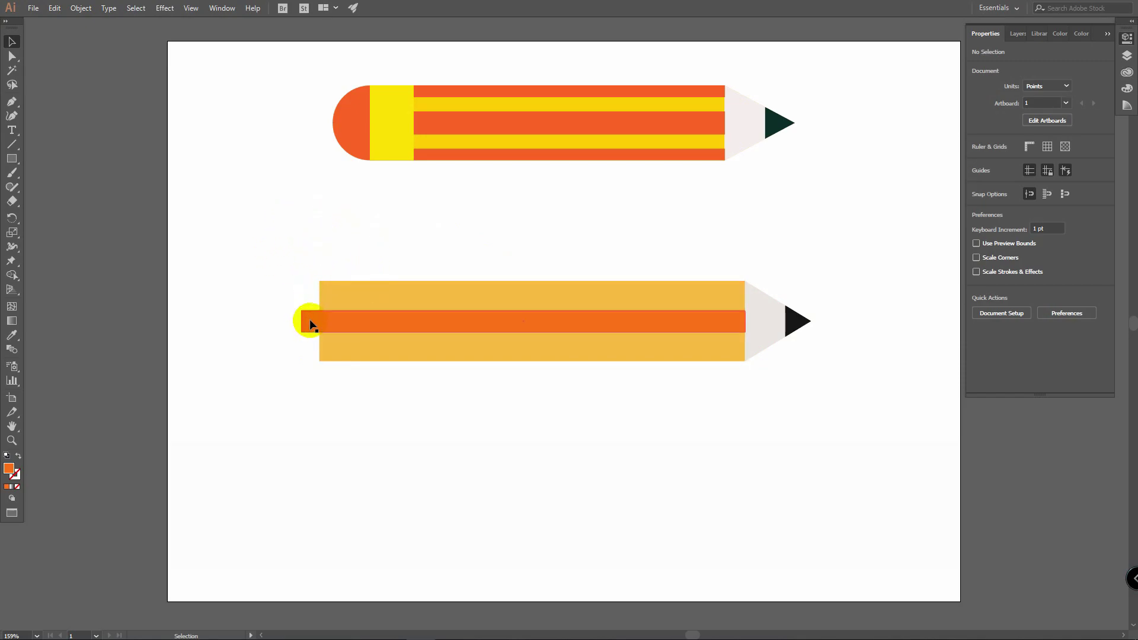
Shorten the orange stripe so its left end meets the left edge of the pencil body.
left_click(378, 322)
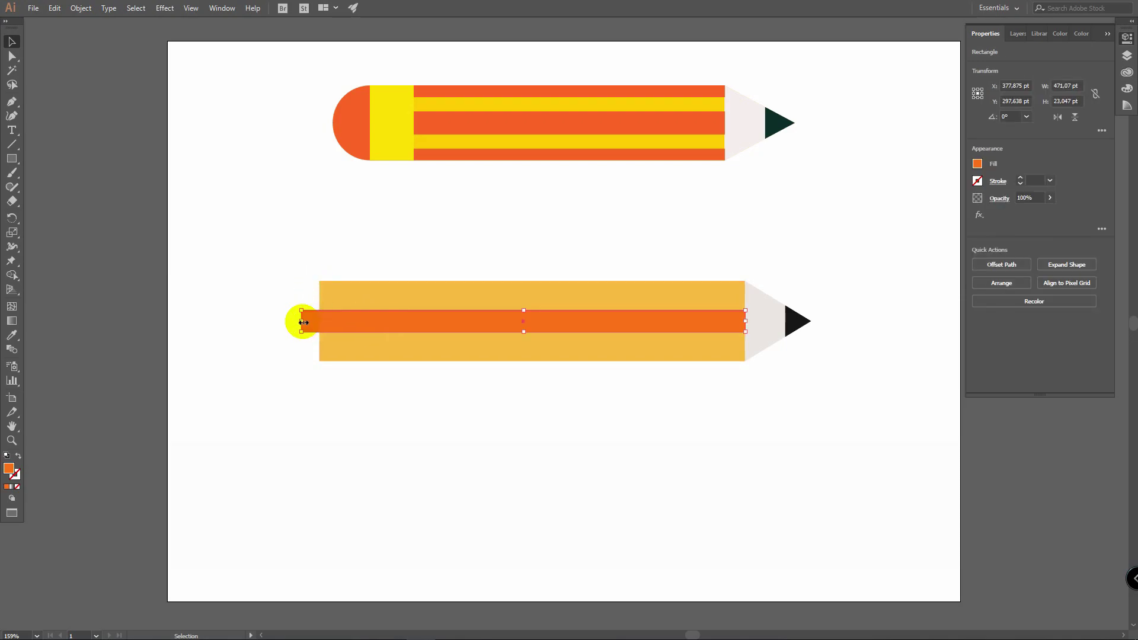
left_click_drag(303, 321, 320, 321)
left_click(290, 297)
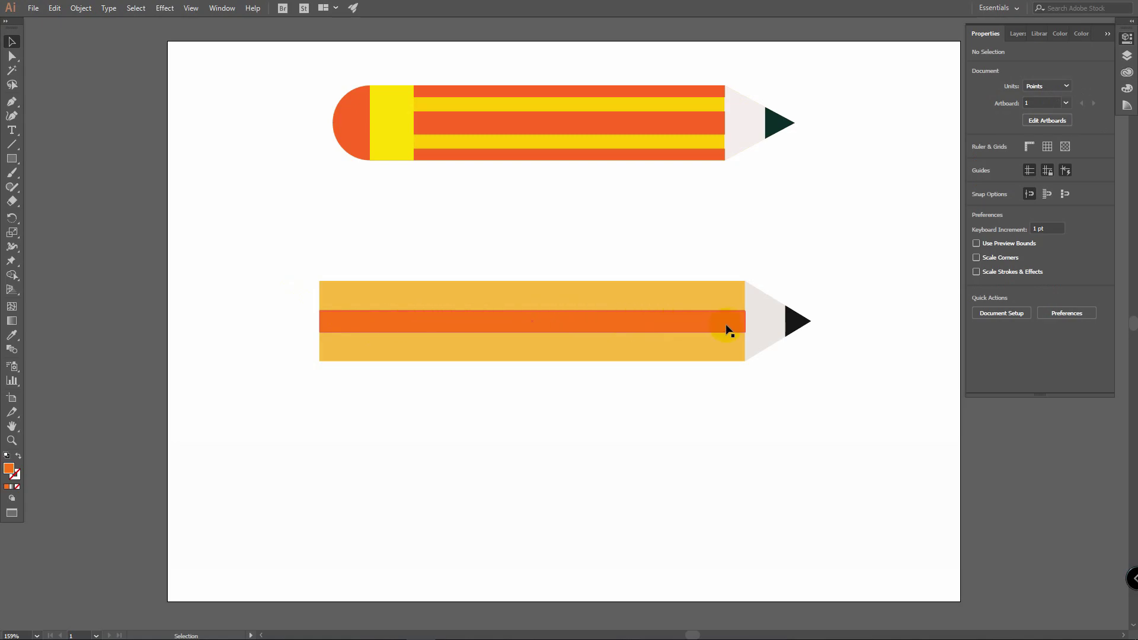
Try to thicken the central orange stripe symmetrically about its center to about 33 pt high, and undo the change.
left_click(504, 322)
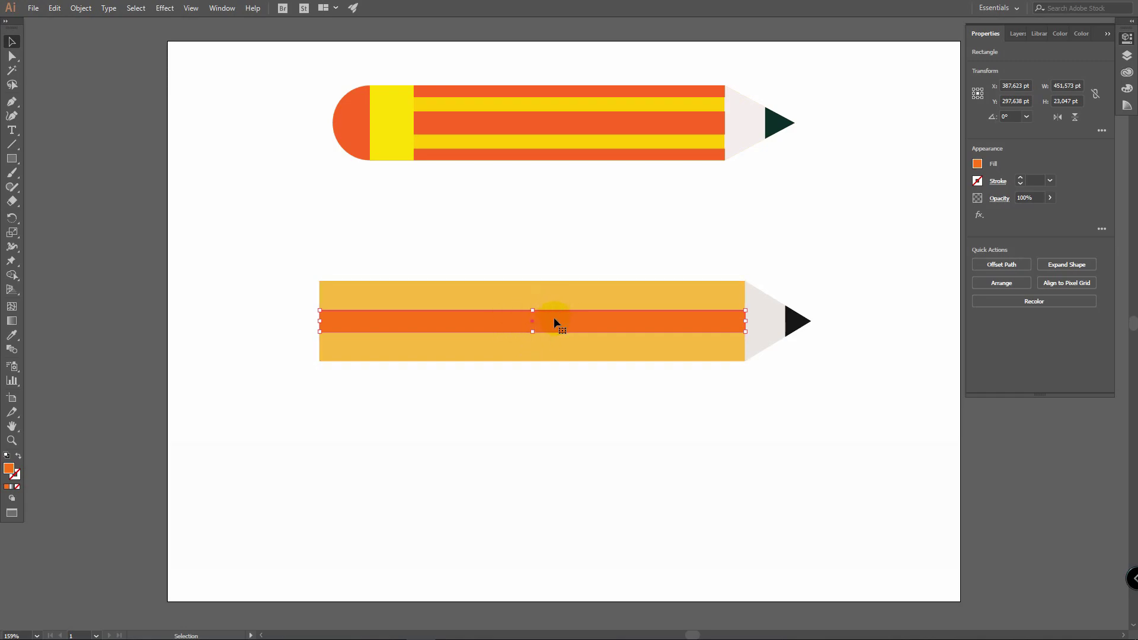
key("alt")
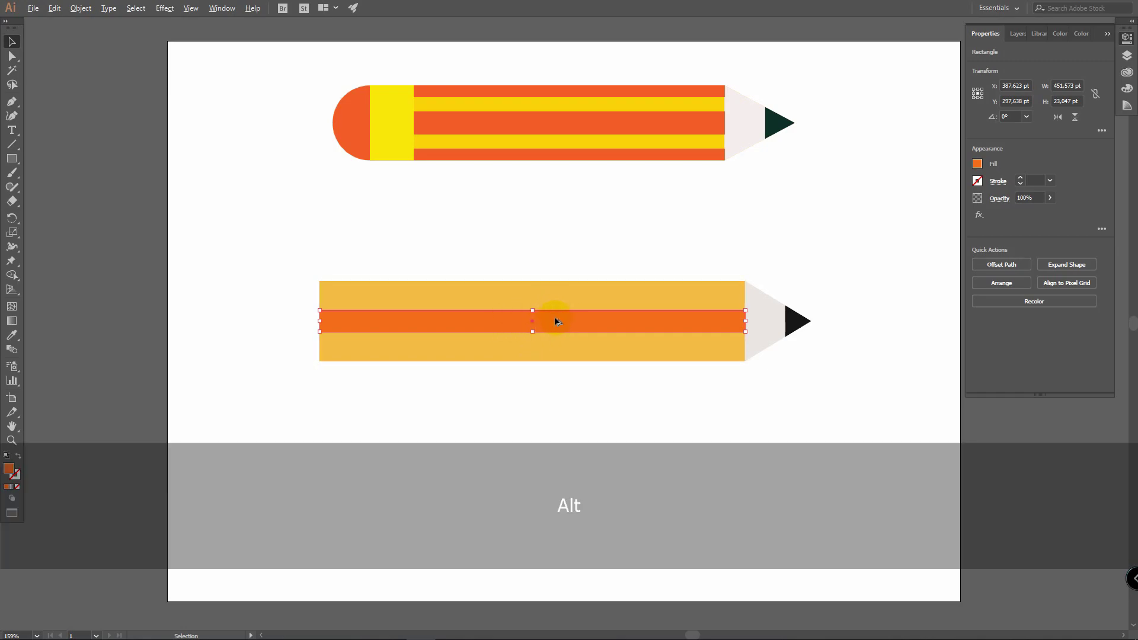
mouse_move(532, 310)
left_mouse_down()
mouse_move(537, 297)
mouse_move(534, 306)
left_mouse_up()
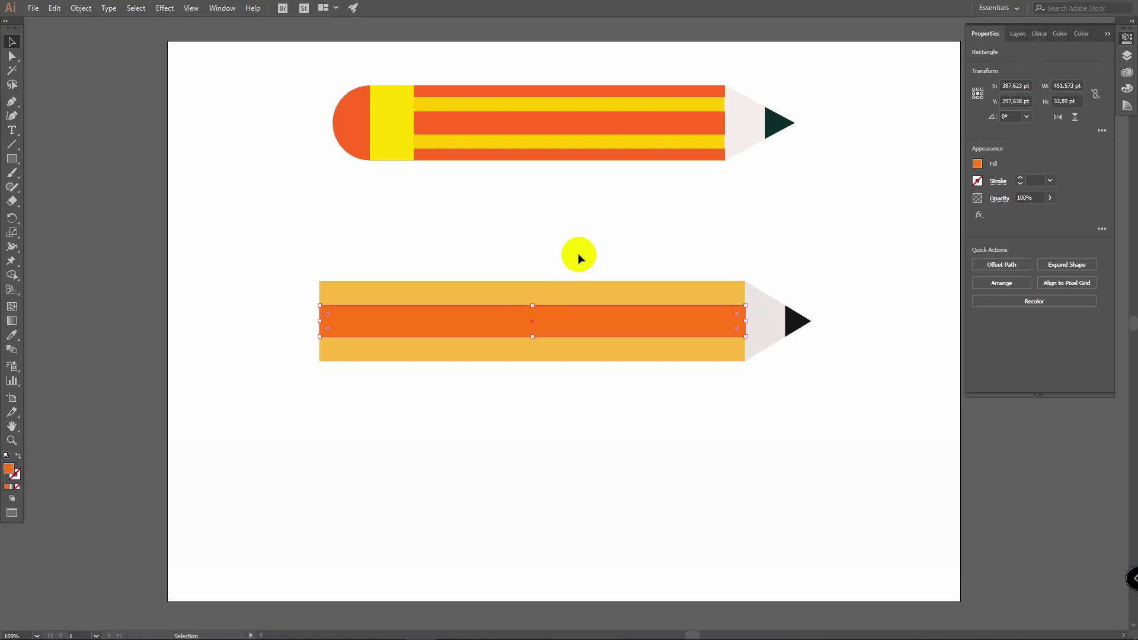
key("ctrl")
key("ctrl+z")
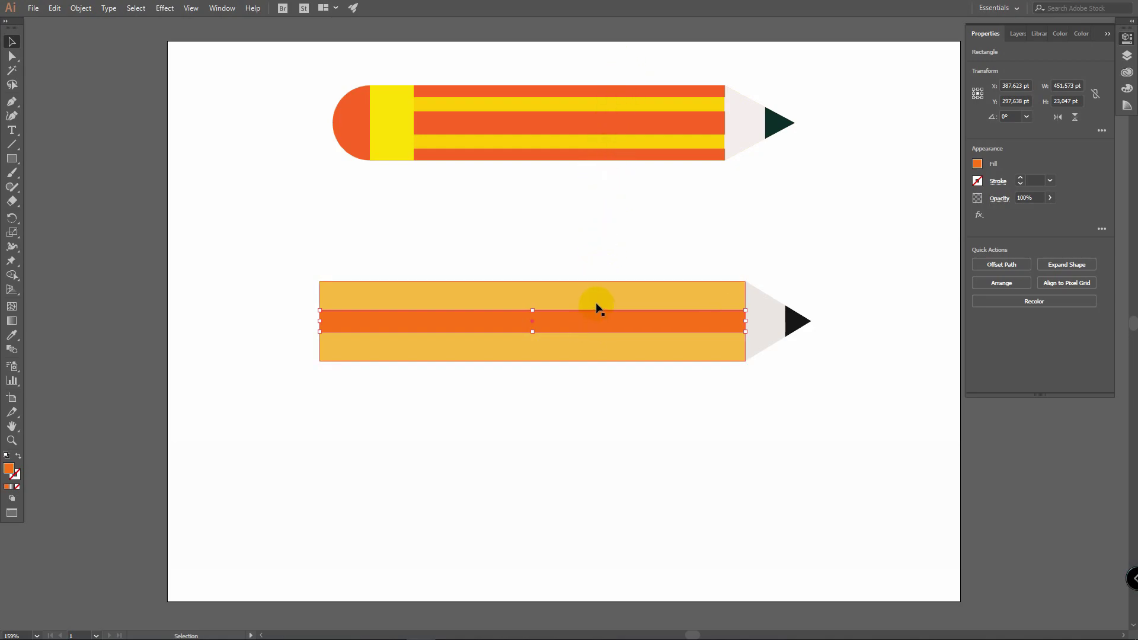
Duplicate the central orange stripe twice, centering one copy on the pencil body's upper edge and the other on its lower edge.
key("alt")
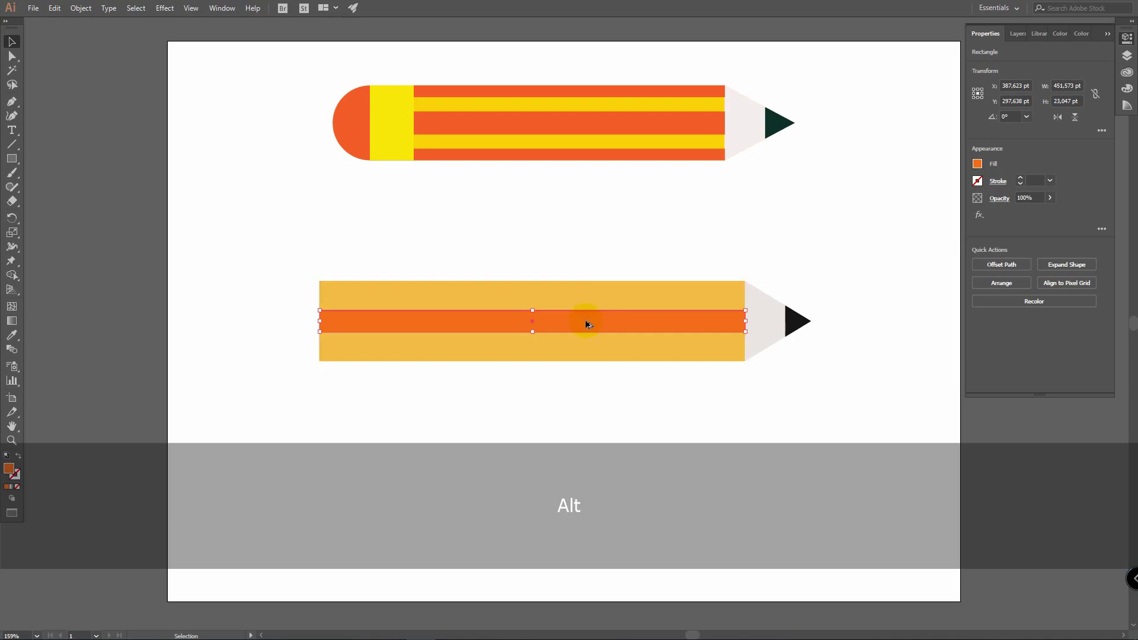
left_click_drag(585, 319, 579, 284)
key("shift")
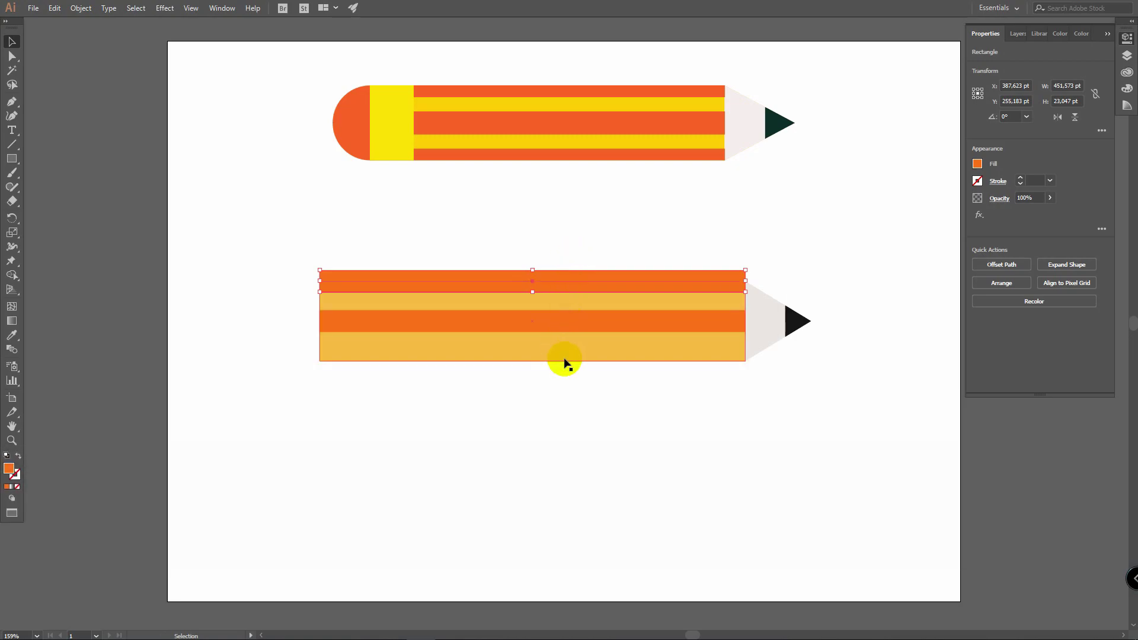
left_click(370, 318)
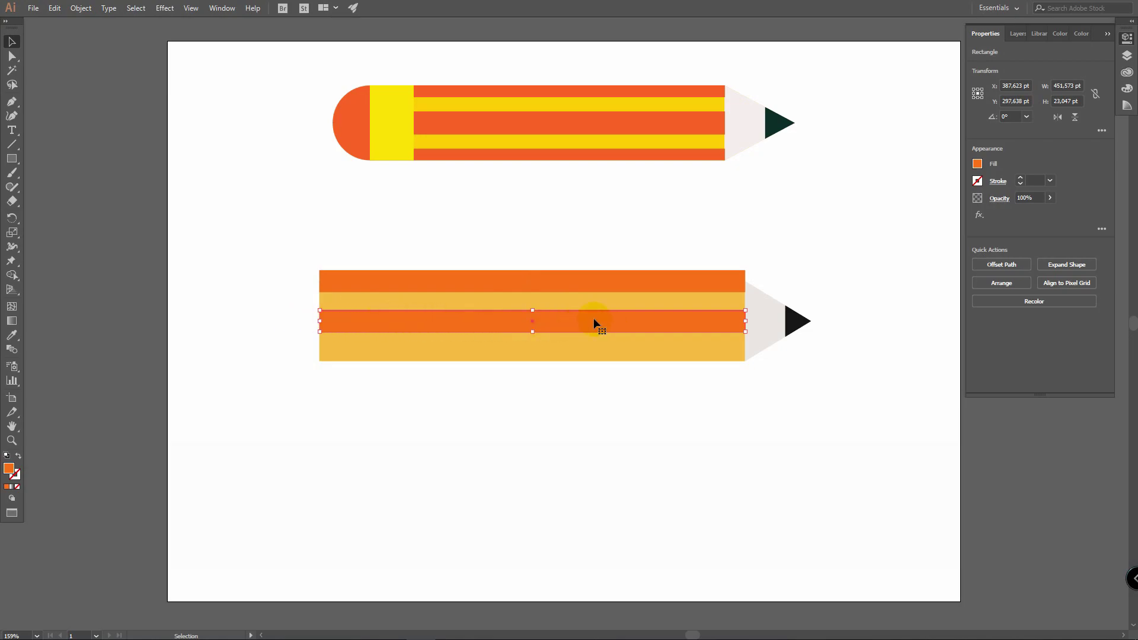
key("alt")
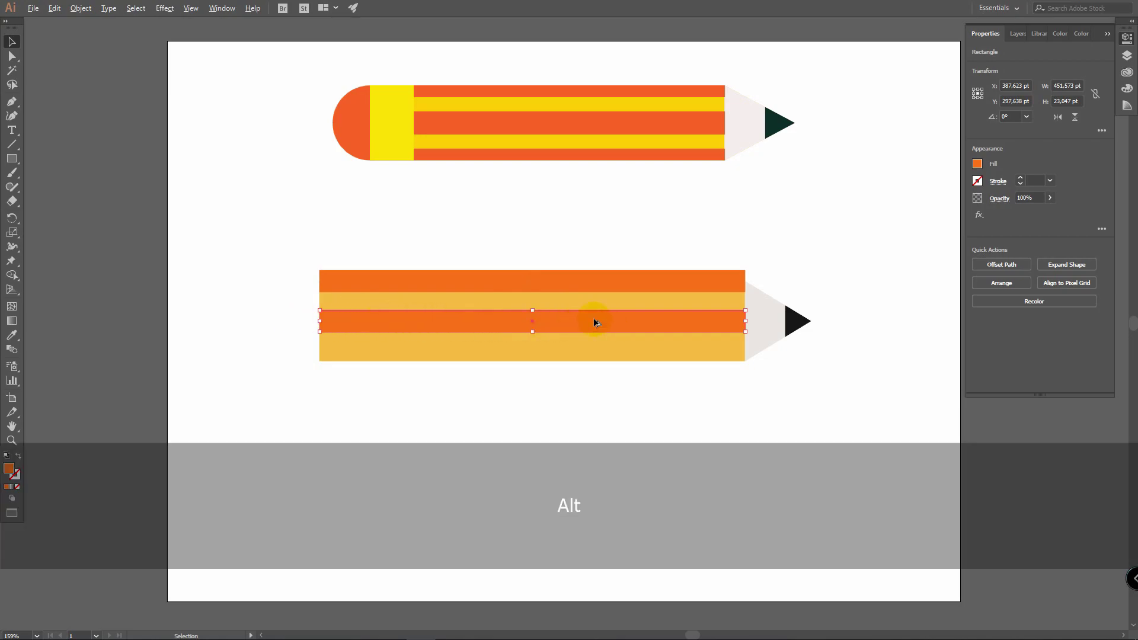
left_click_drag(594, 319, 589, 358)
key("shift")
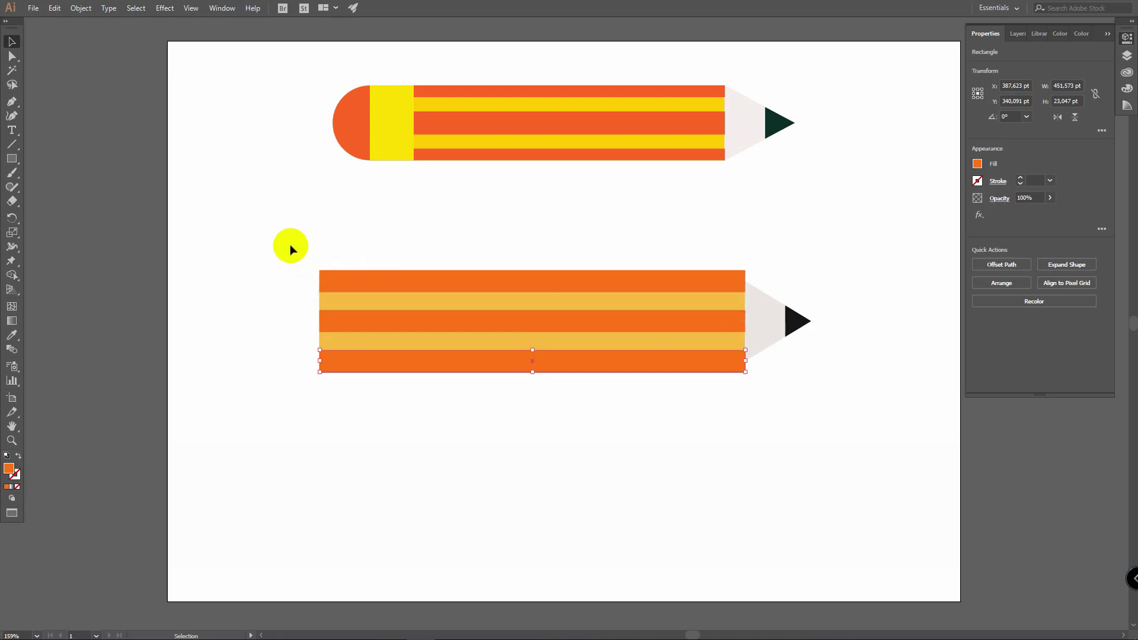
Trim the outer orange stripes to the pencil body with the Shape Builder tool, removing the parts above and below it, and deselect the shapes.
mouse_move(289, 235)
left_mouse_down()
mouse_move(425, 312)
mouse_move(505, 401)
left_mouse_up()
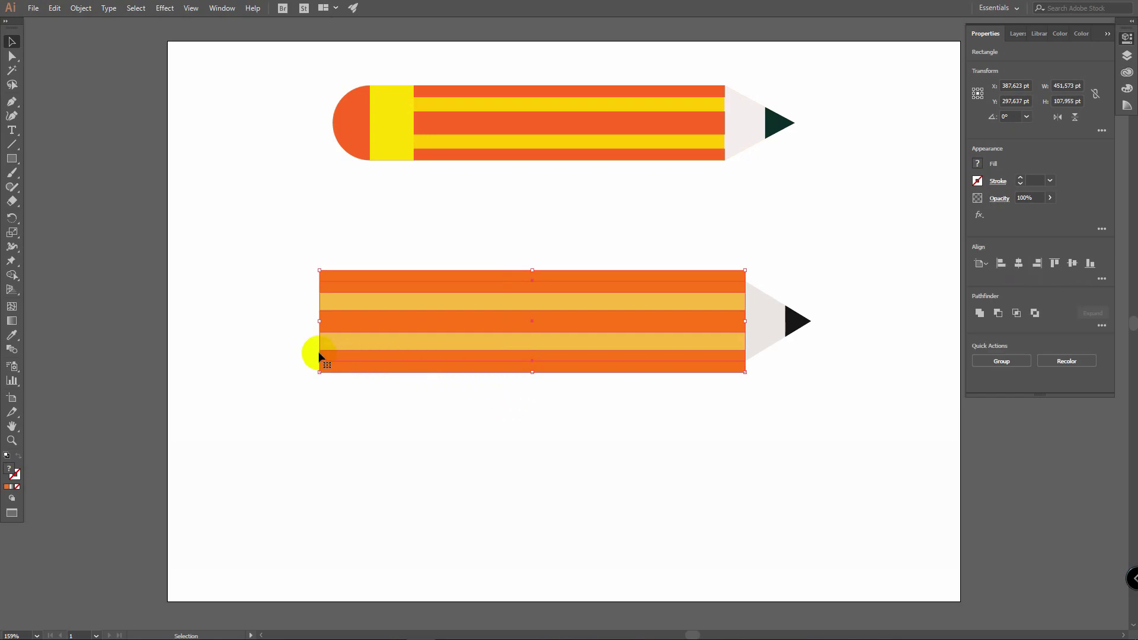
left_click(12, 276)
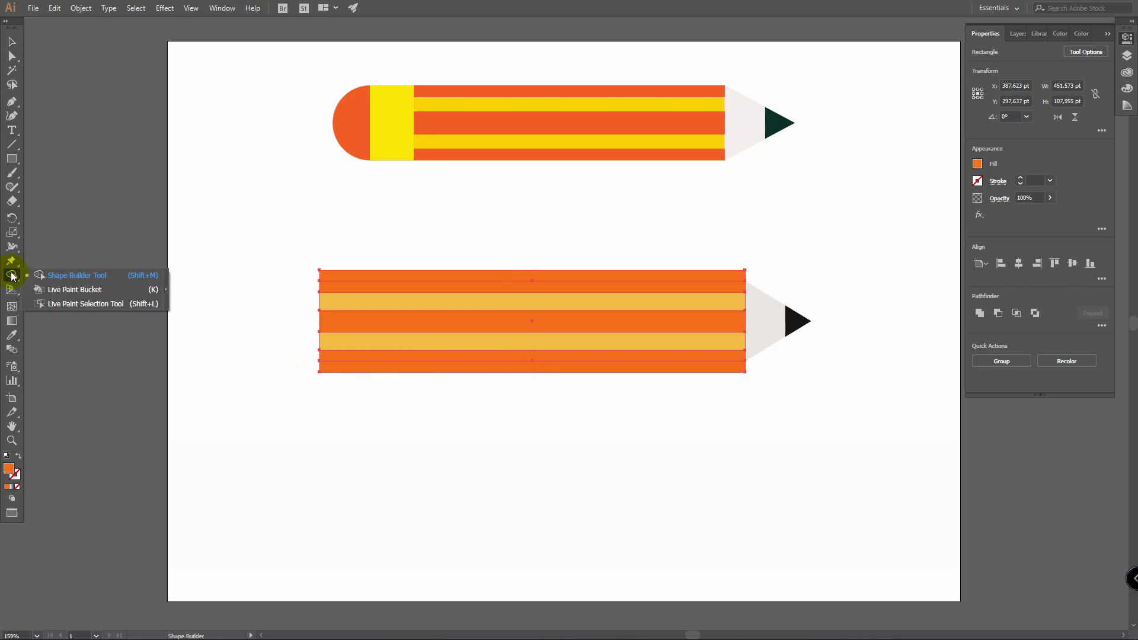
left_click(80, 275)
key("shift")
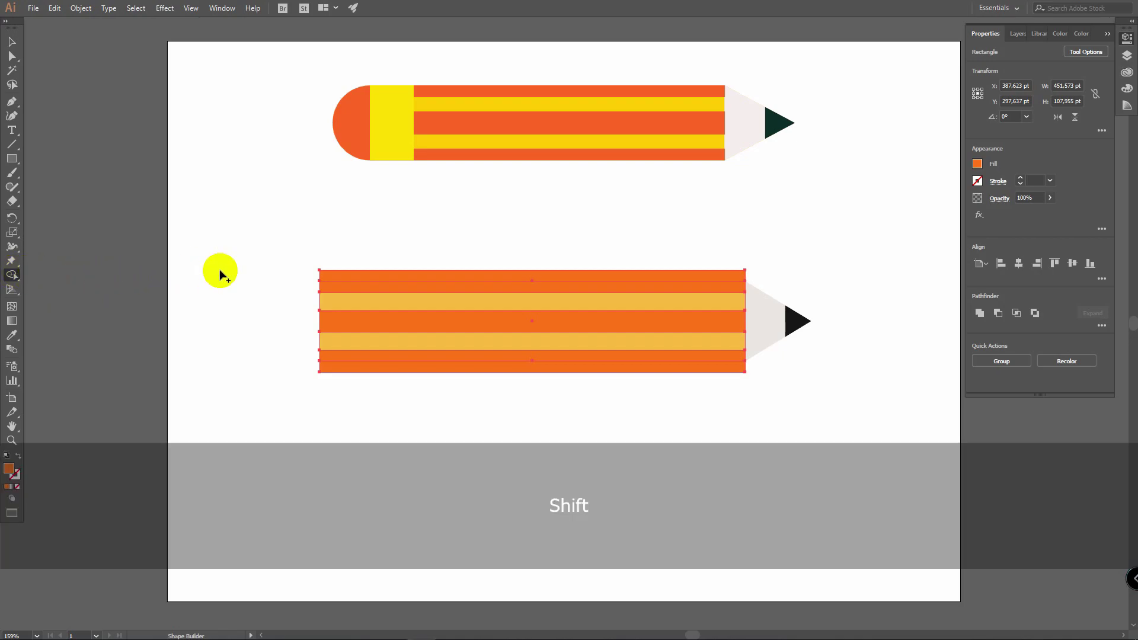
key("shift+m")
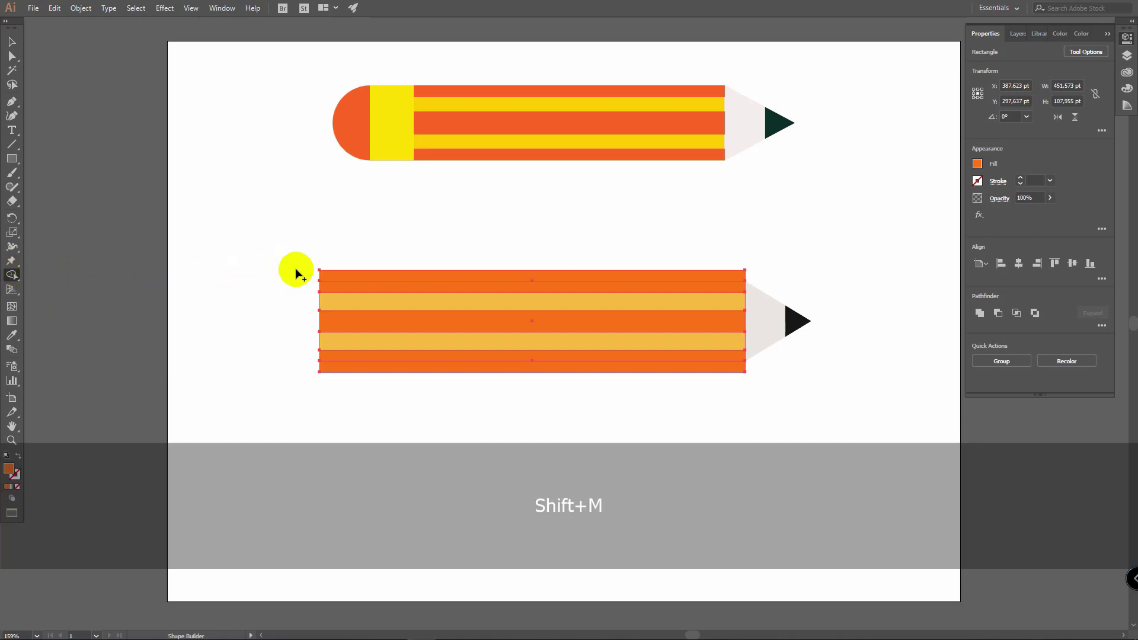
key("alt")
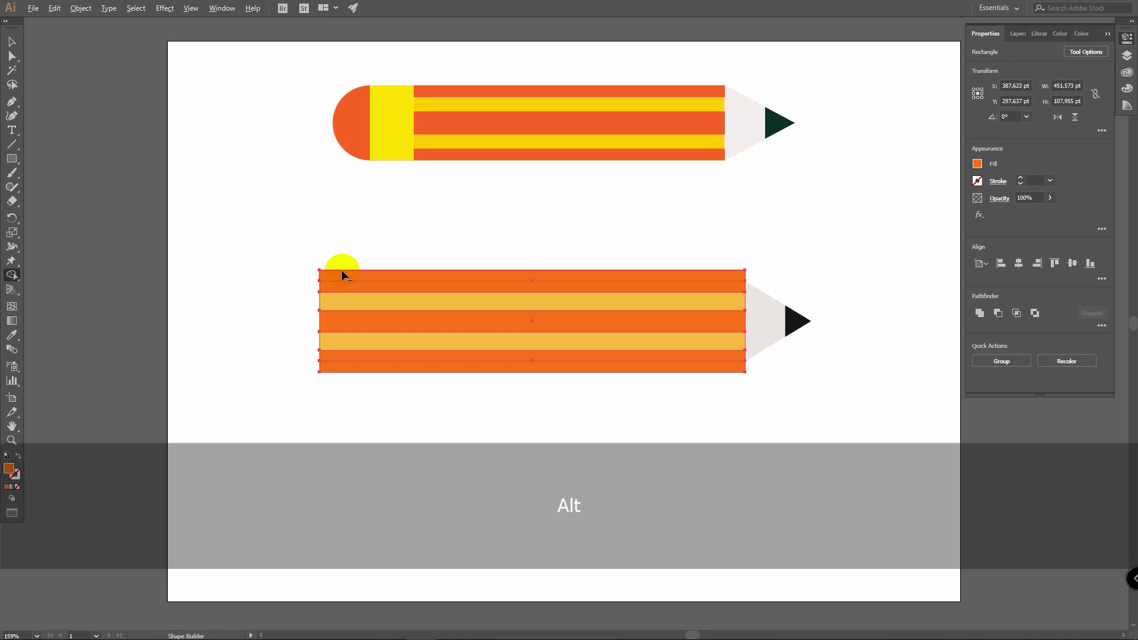
left_click(333, 276, "alt")
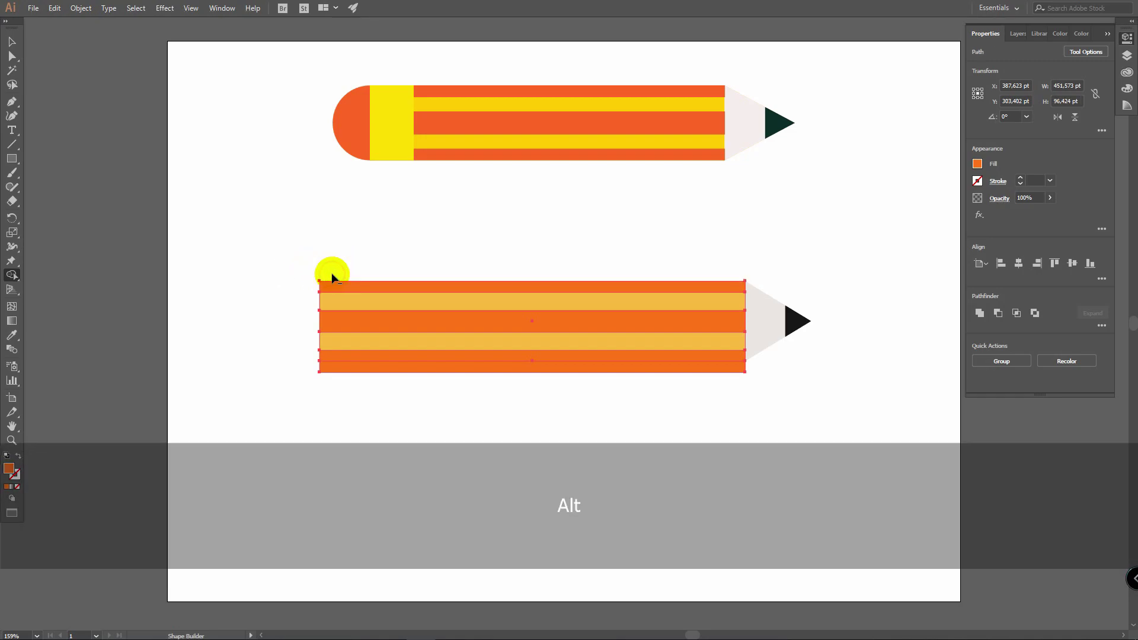
left_click(335, 368, "alt")
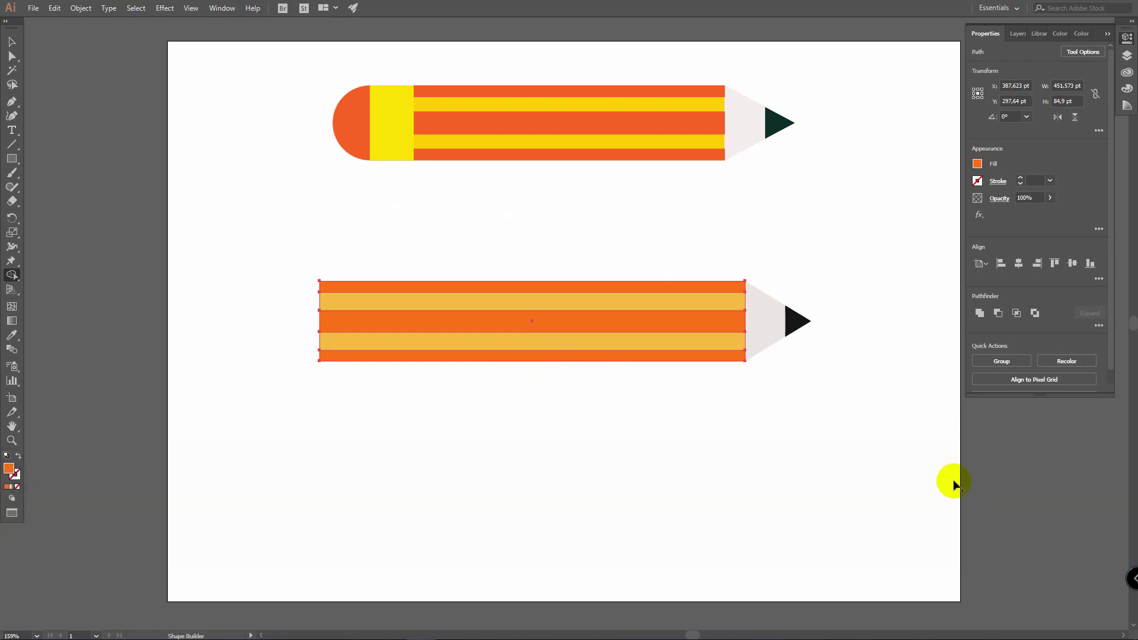
key("v")
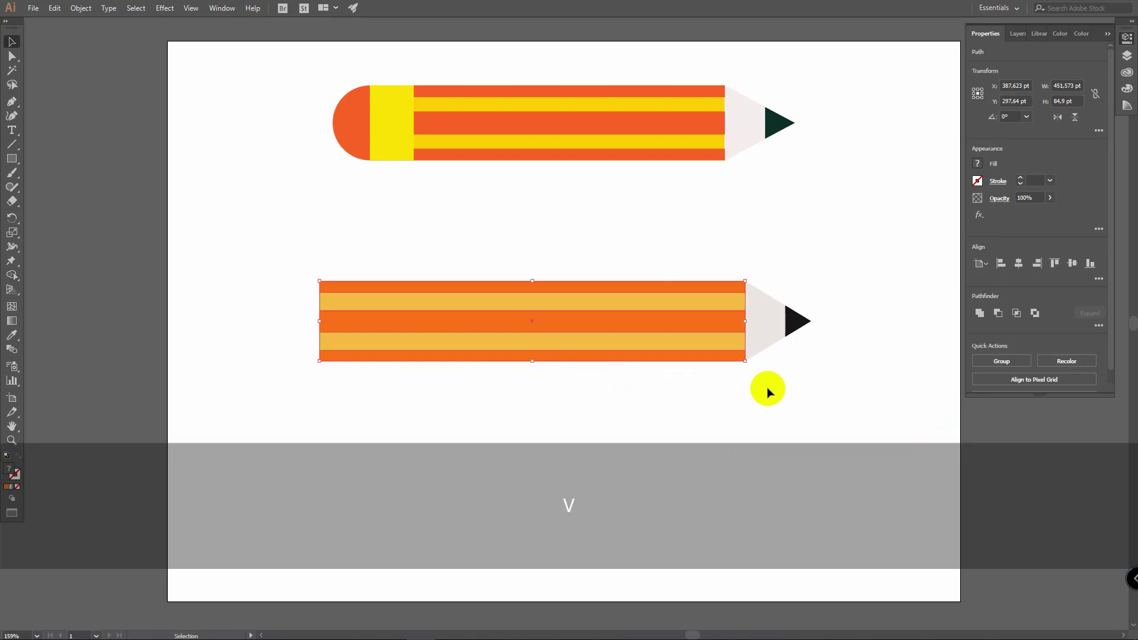
left_click(649, 413)
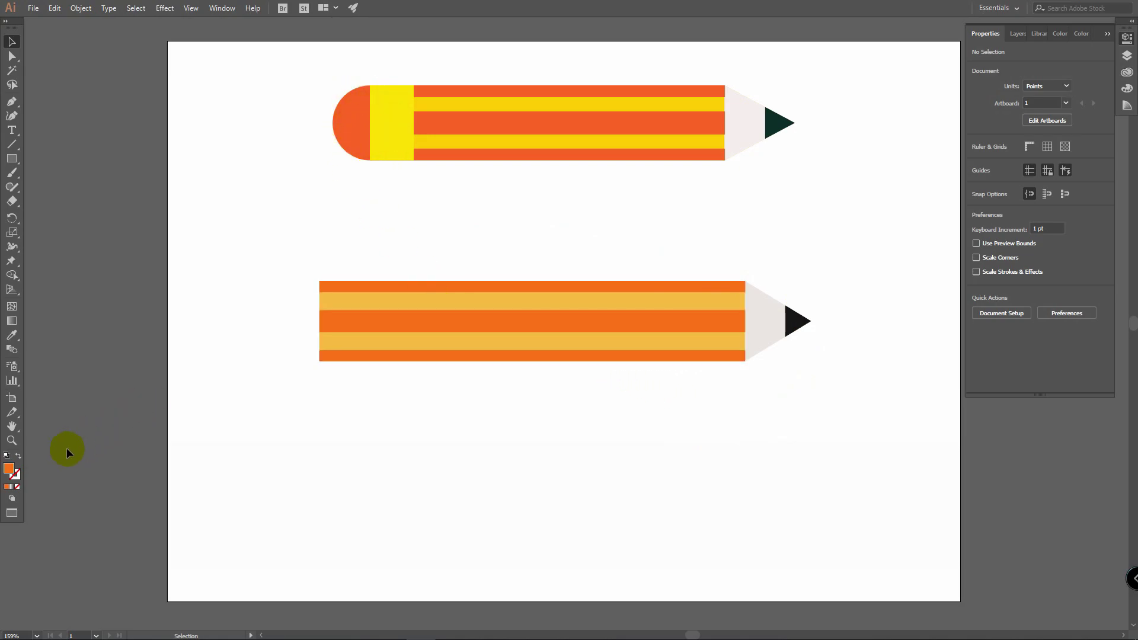
Set the fill color to bright yellow and draw a rectangle about 54 by 85 pt over the left end of the pencil body.
double_click(10, 470)
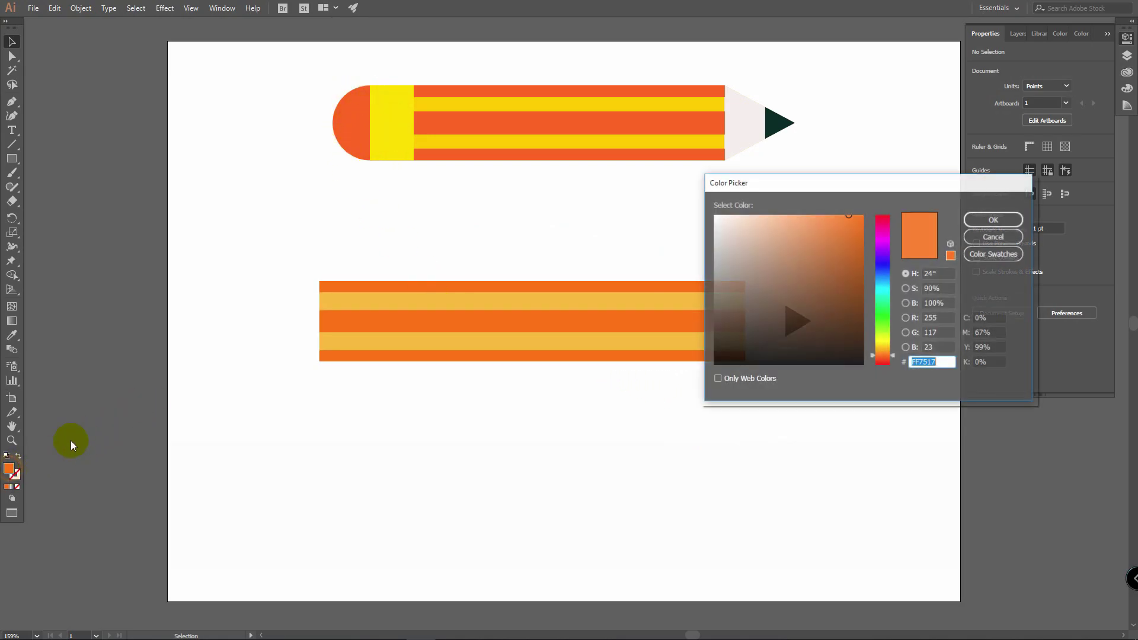
left_click_drag(880, 339, 884, 344)
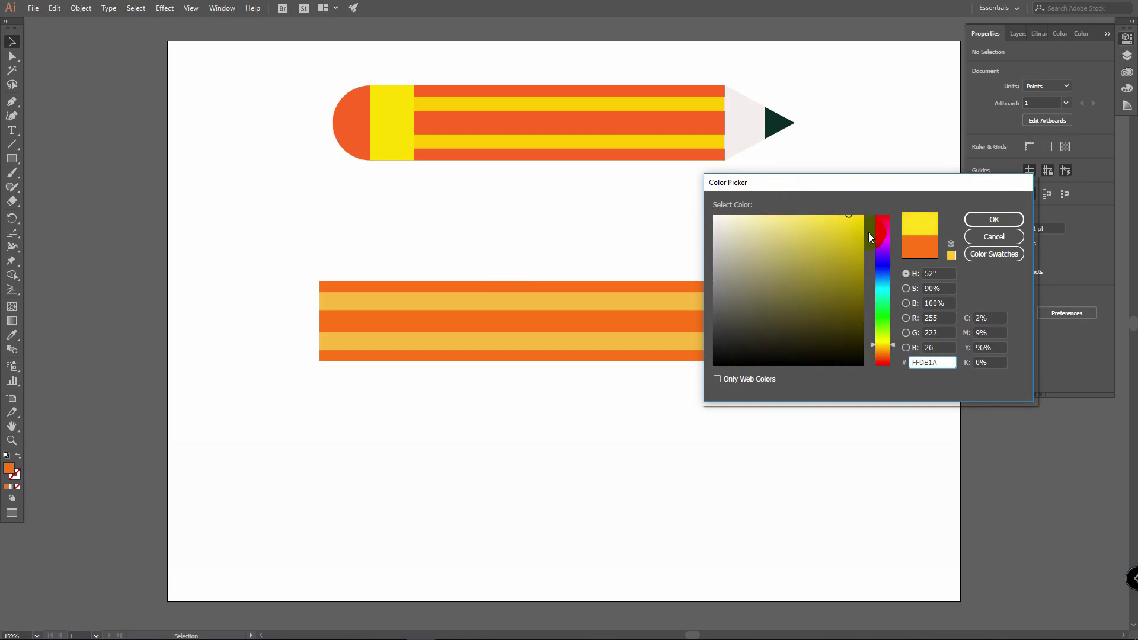
left_click(850, 211)
left_click_drag(851, 212, 853, 215)
left_click(988, 217)
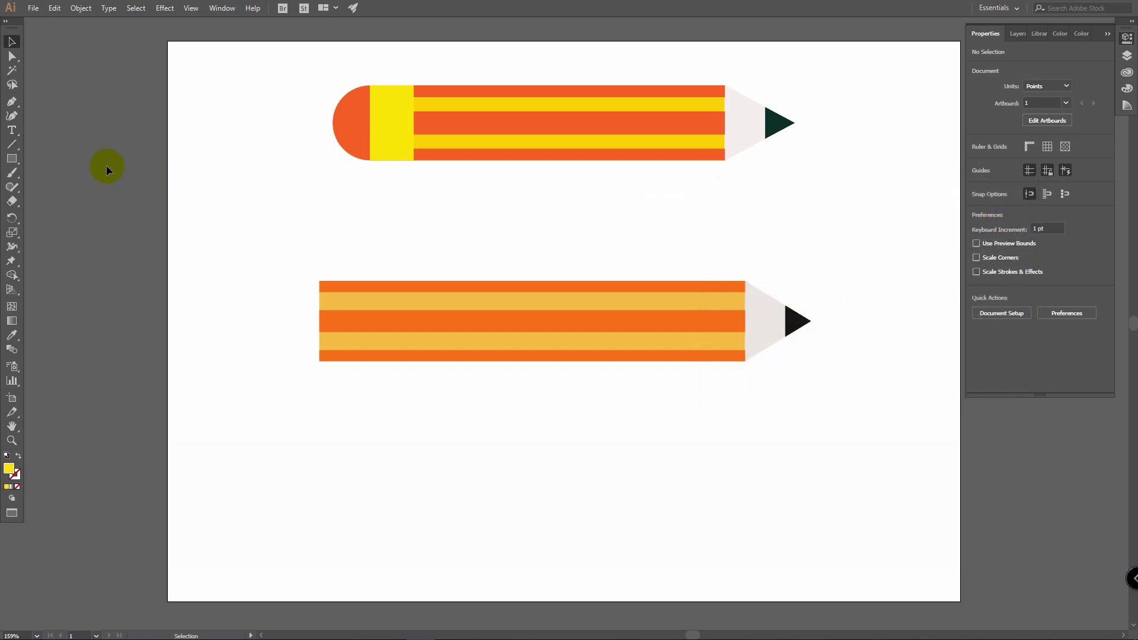
left_click_drag(12, 158, 71, 157)
key("m")
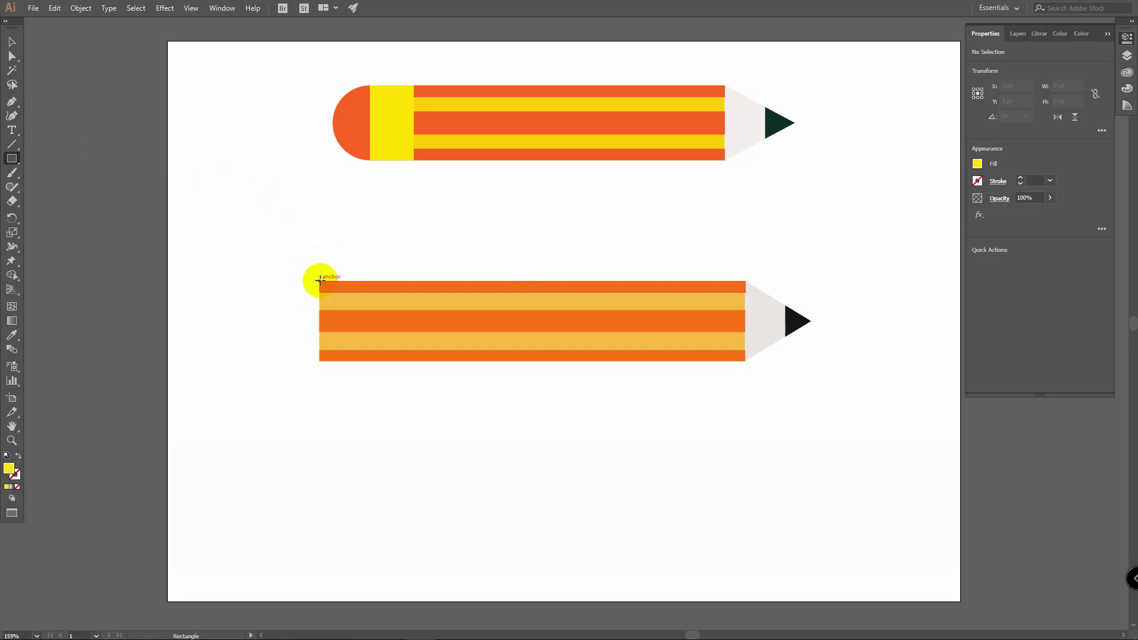
left_click_drag(318, 281, 369, 360)
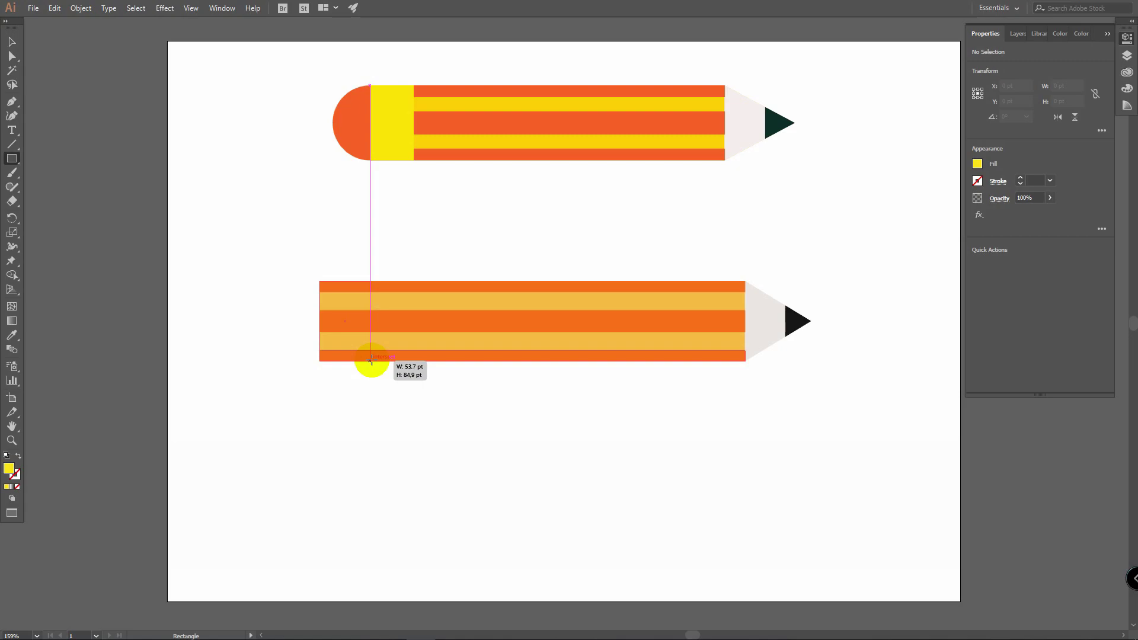
left_click_drag(371, 360, 370, 360)
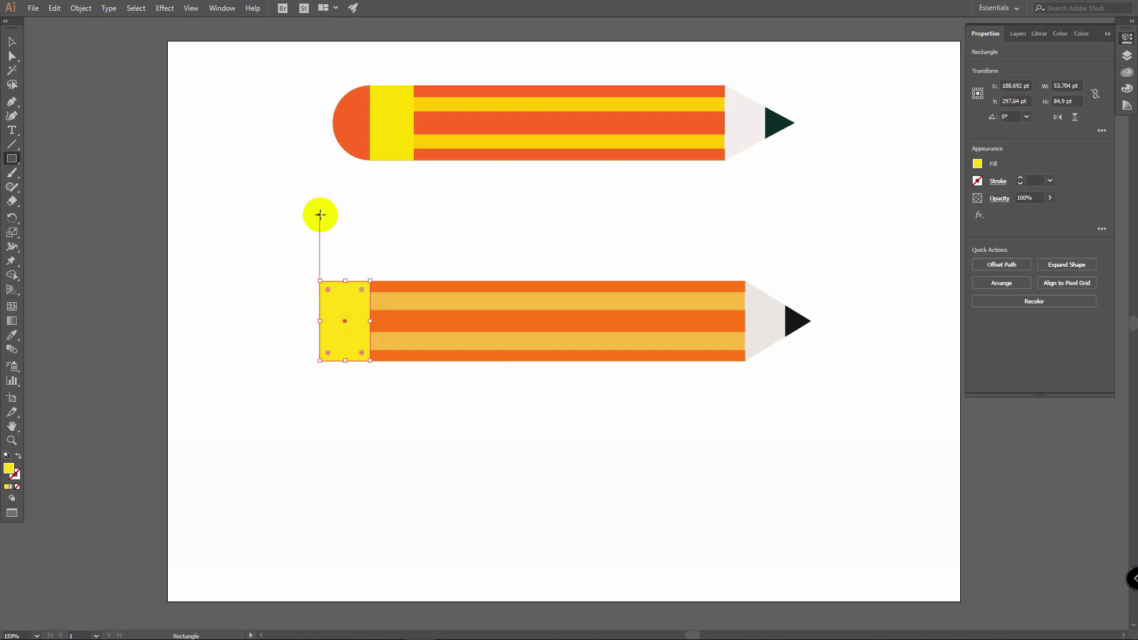
key("v")
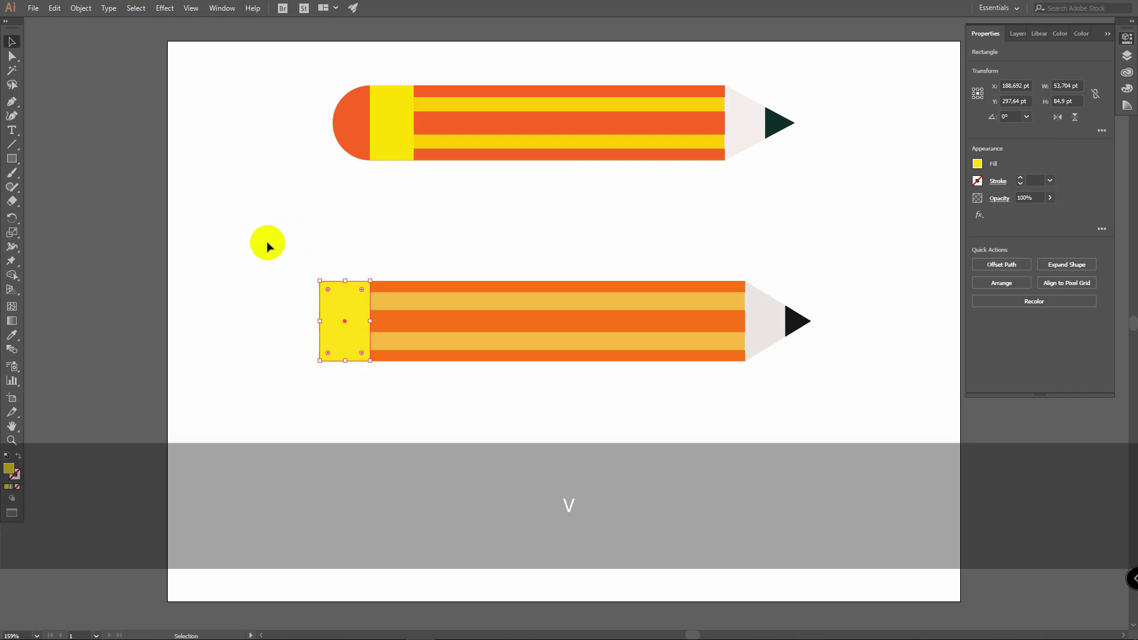
left_click(279, 246)
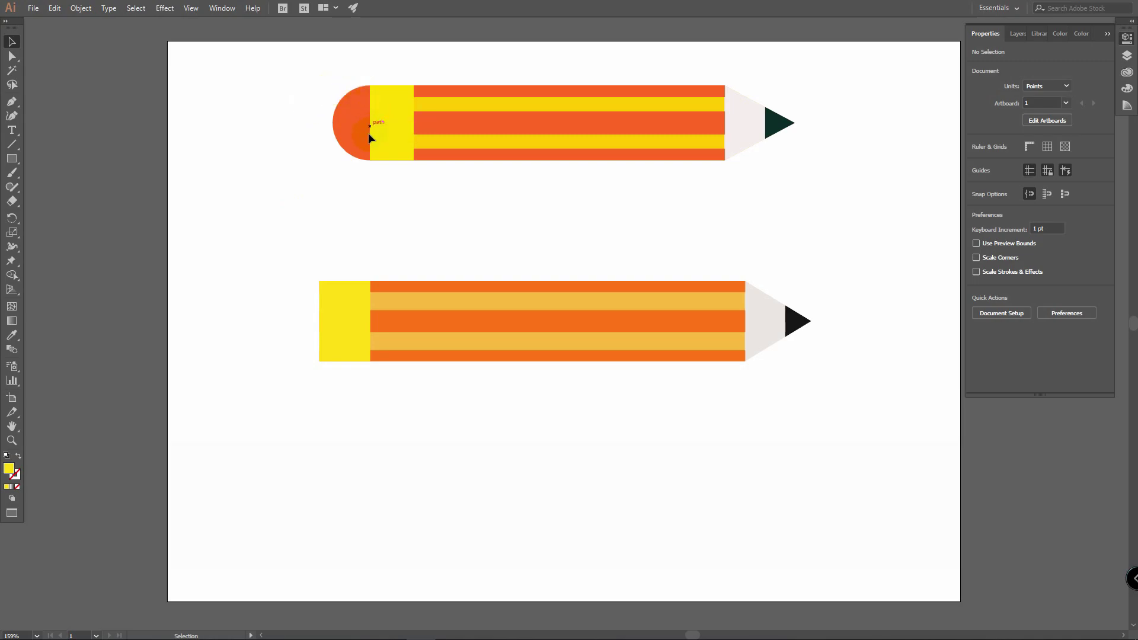
Sample the orange of the pencil's central stripe as the current fill color.
scroll(356, 137, "up", 1)
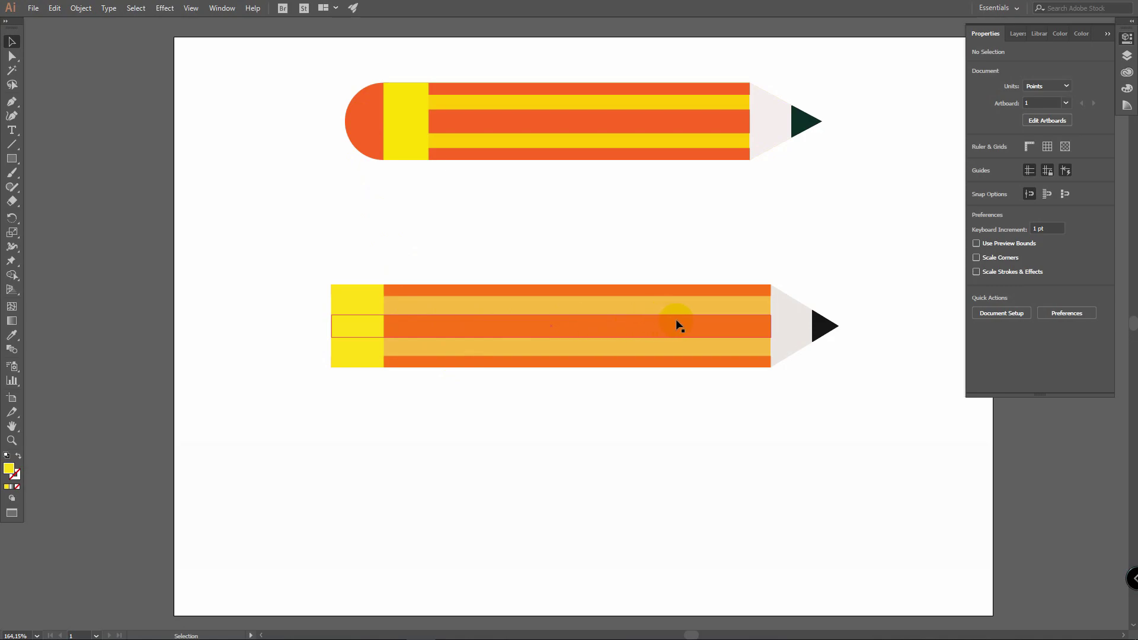
left_click(12, 335)
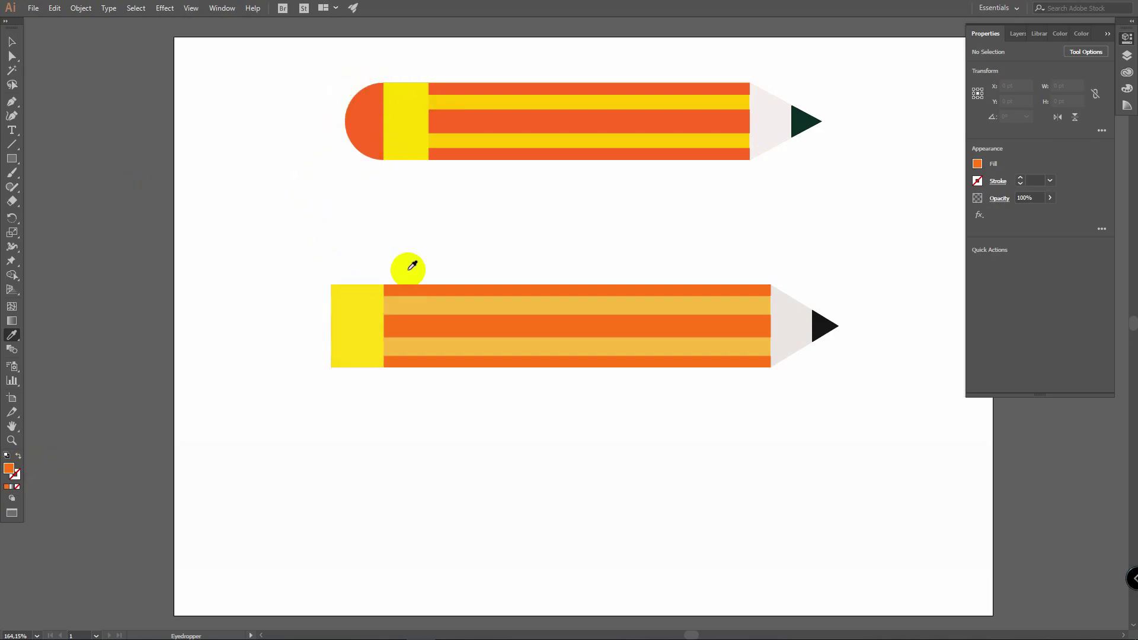
key("z")
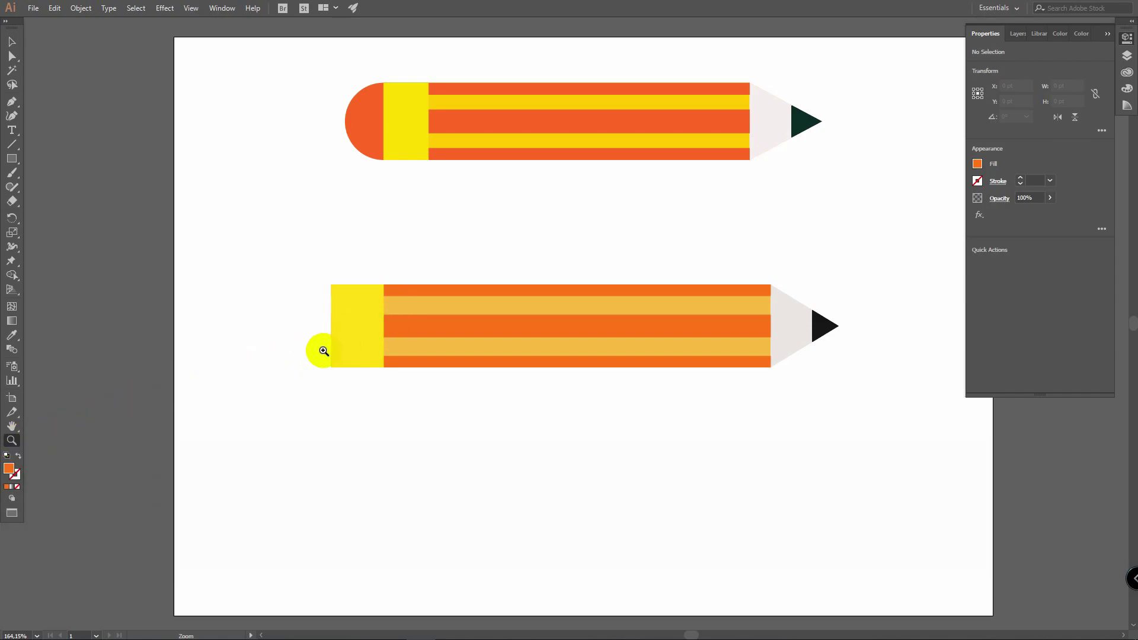
left_click_drag(281, 356, 493, 326)
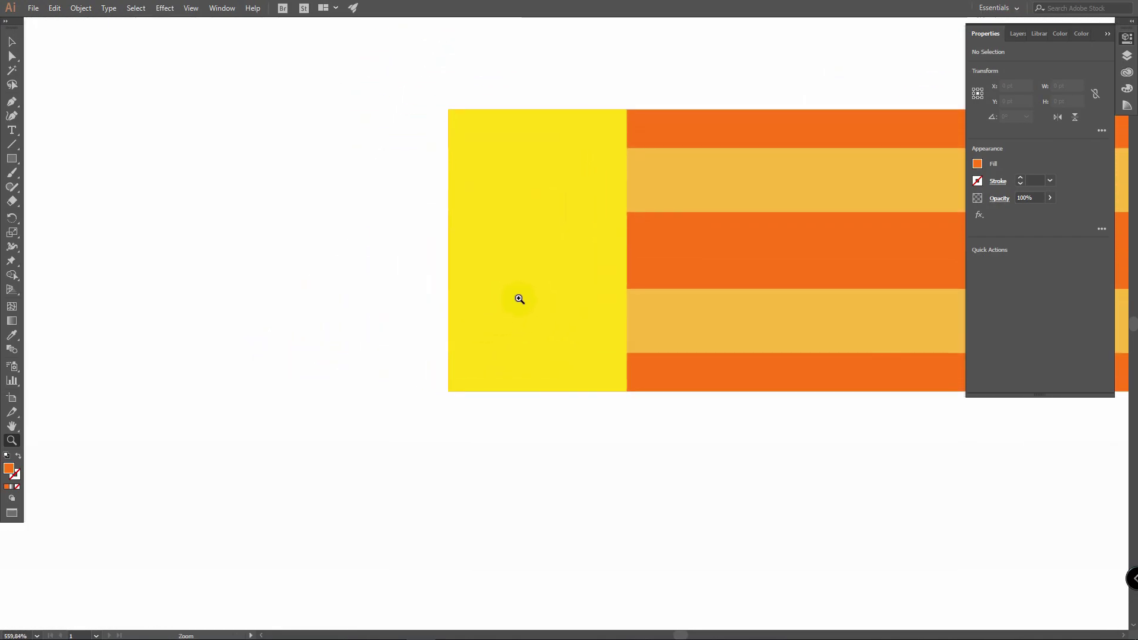
left_click_drag(584, 276, 373, 289)
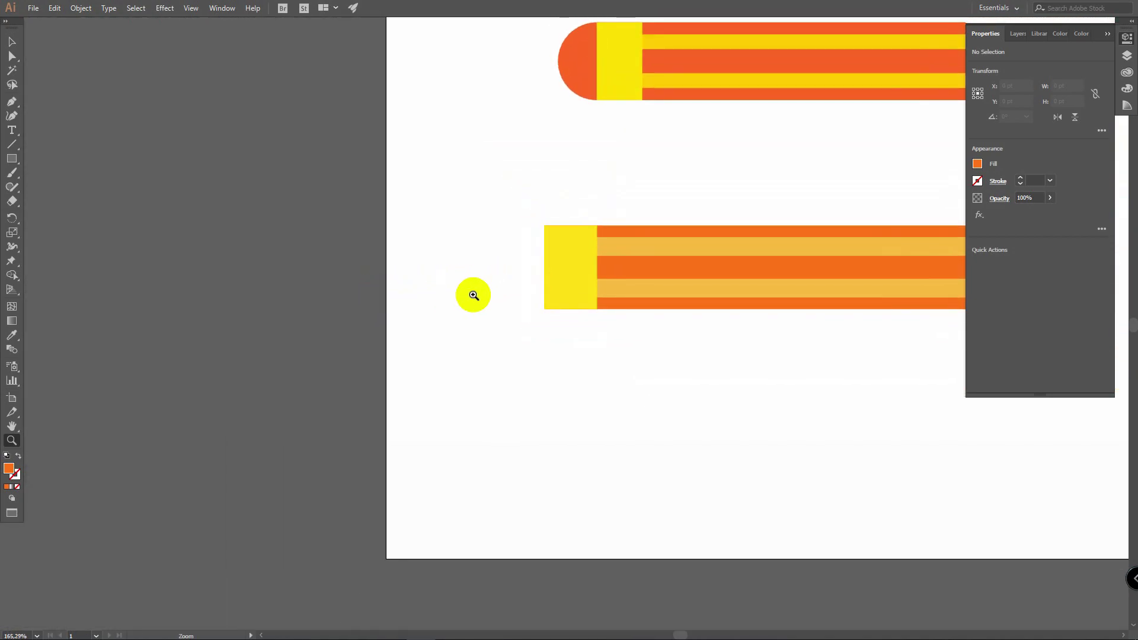
left_click_drag(592, 269, 810, 258)
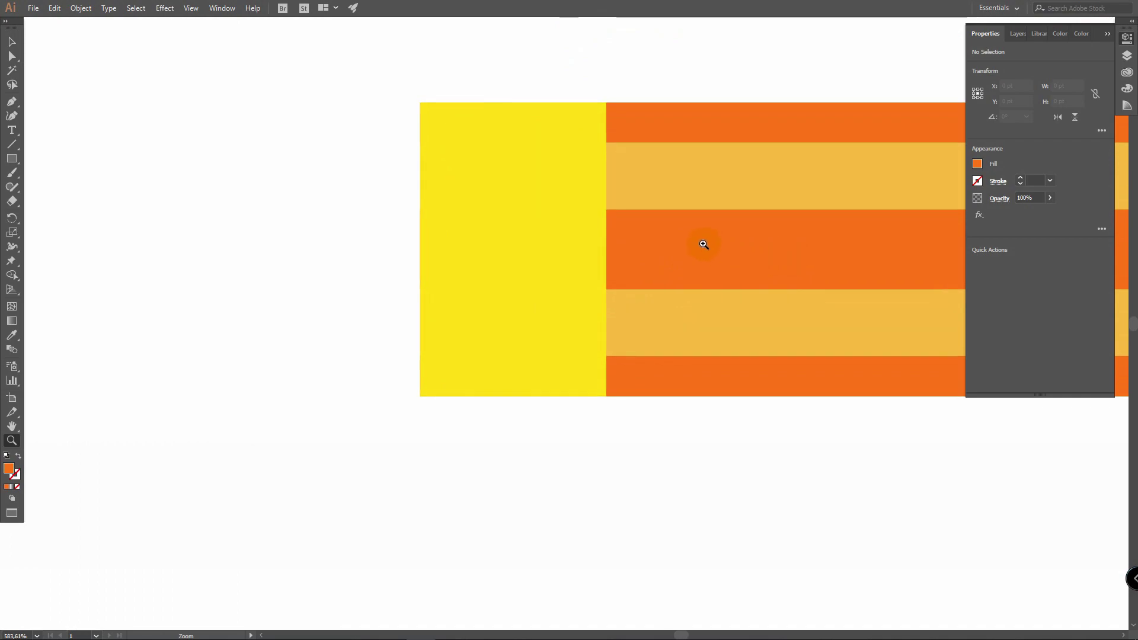
Try an orange circle about 85 pt in diameter over the yellow band, spanning the pencil's full height, and undo it.
left_click_drag(12, 161, 78, 185)
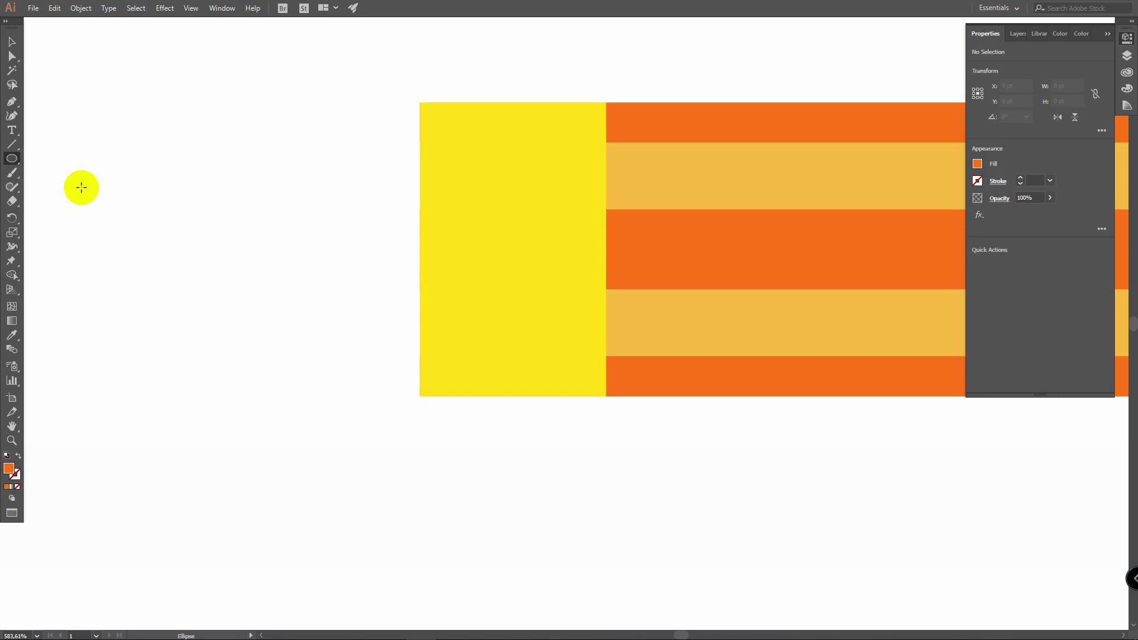
key("l")
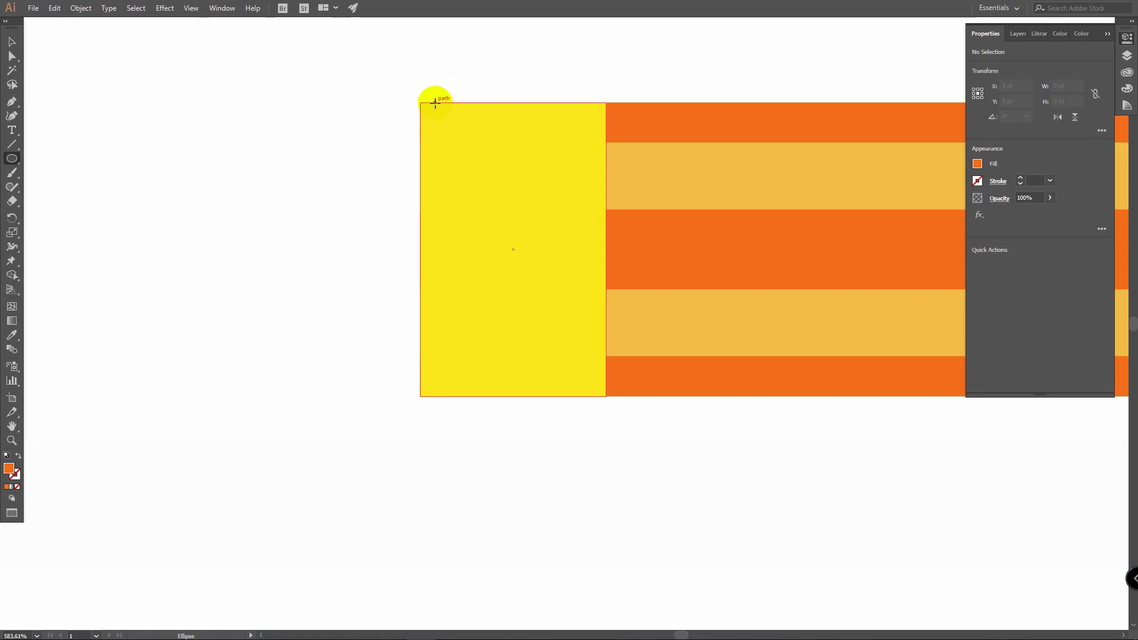
left_click_drag(435, 102, 652, 395)
key("shift")
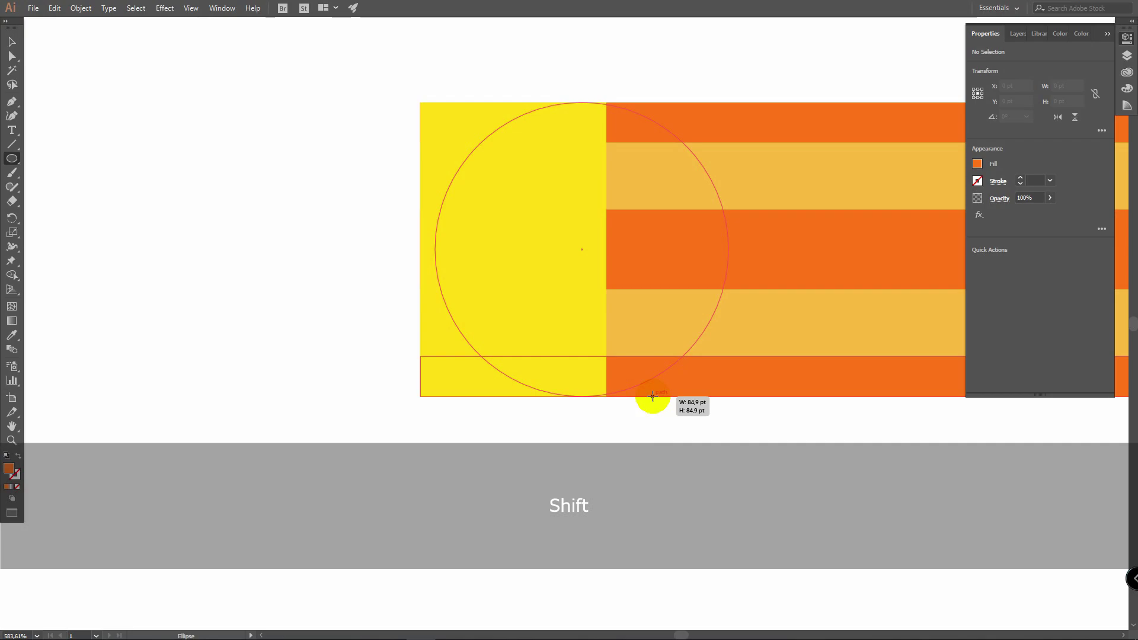
left_click_drag(652, 395, 653, 394)
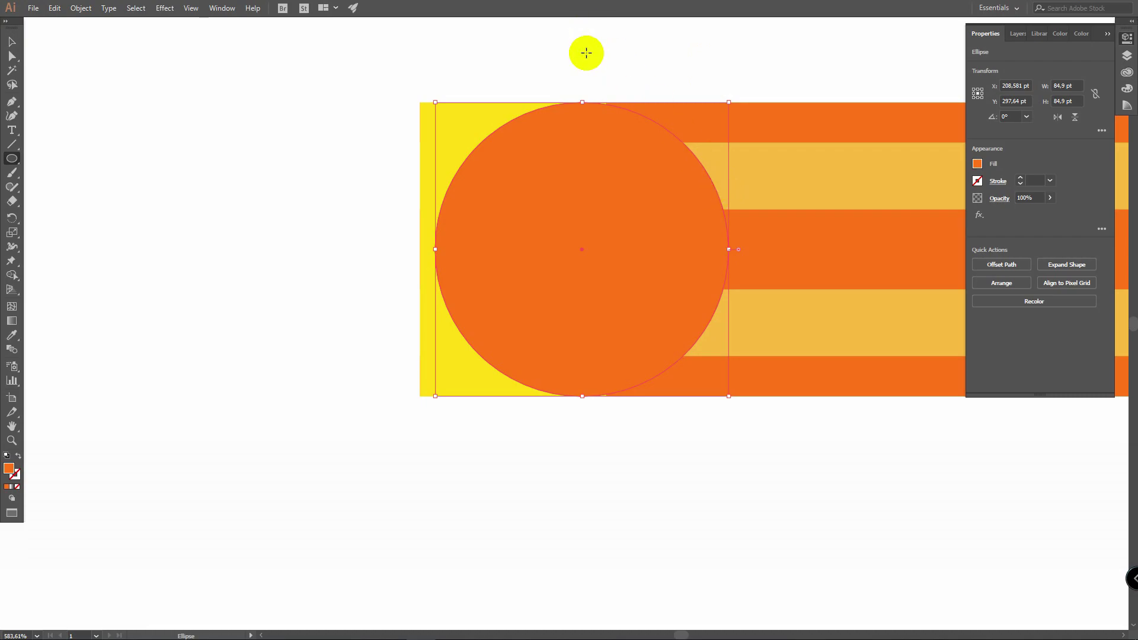
key("ctrl")
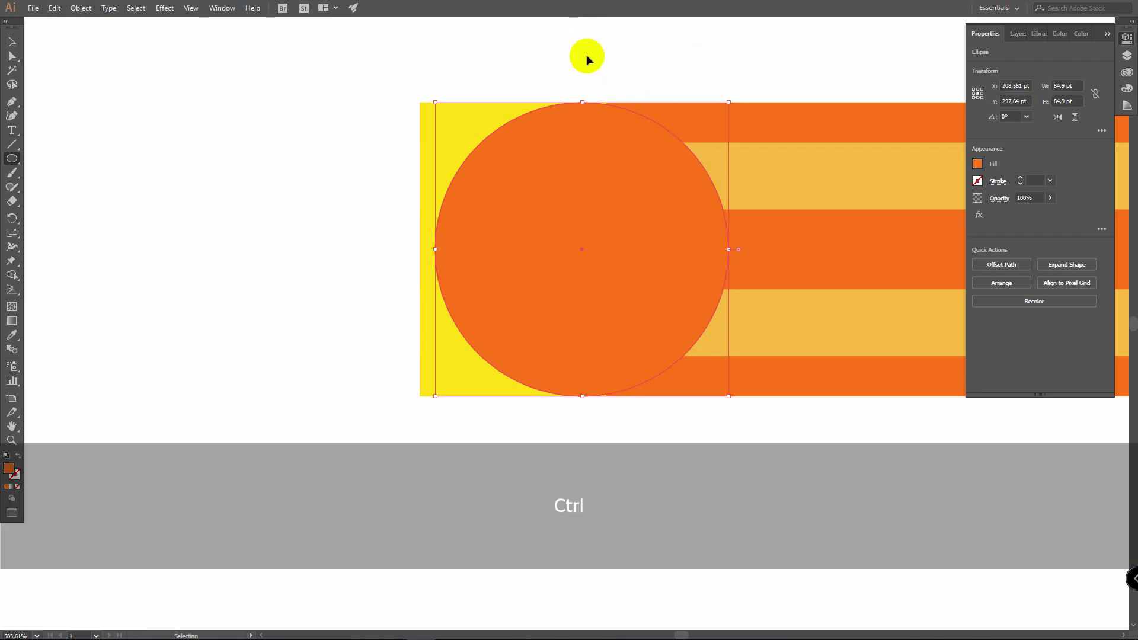
key("ctrl+z")
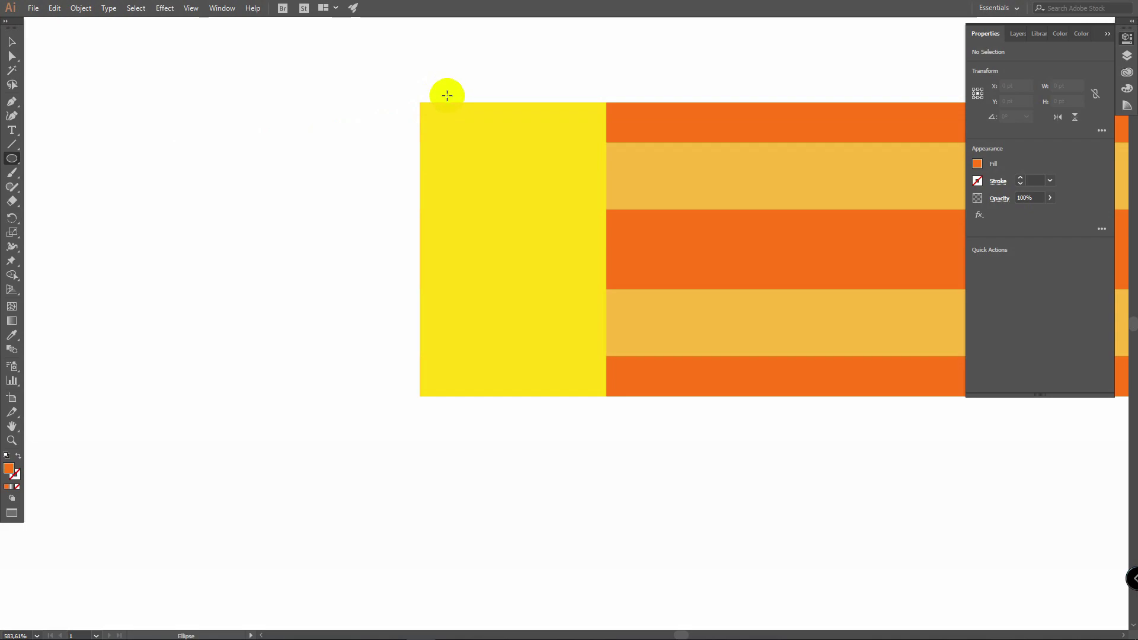
Draw an orange circle about 85 pt in diameter matching the pencil's height and move it horizontally to center on the yellow band's left edge.
left_click_drag(447, 102, 654, 394)
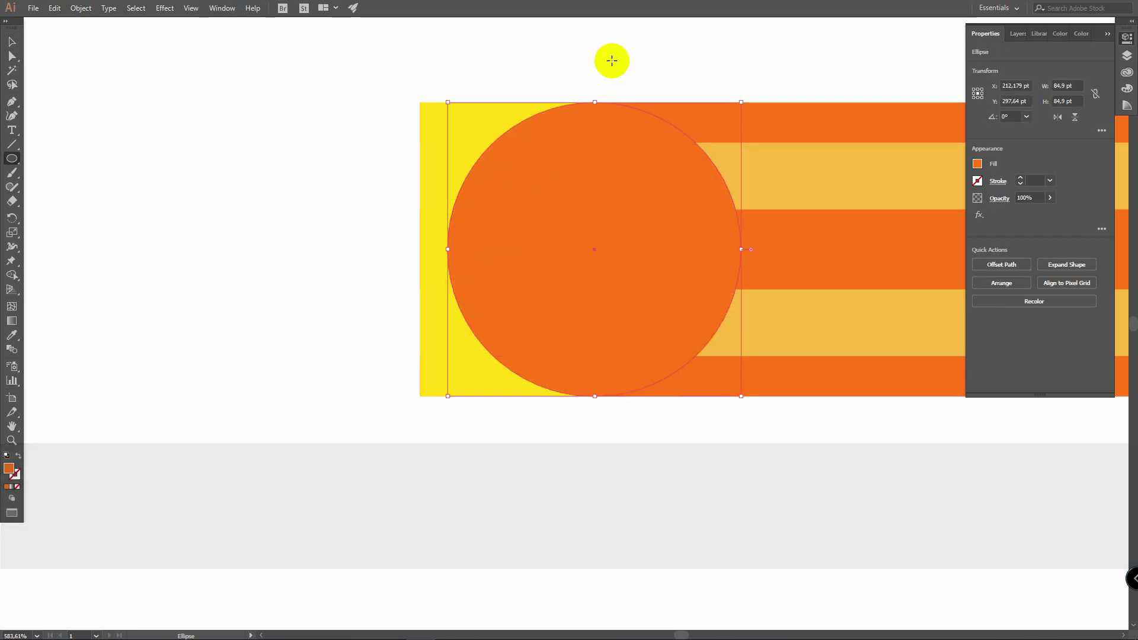
key("v")
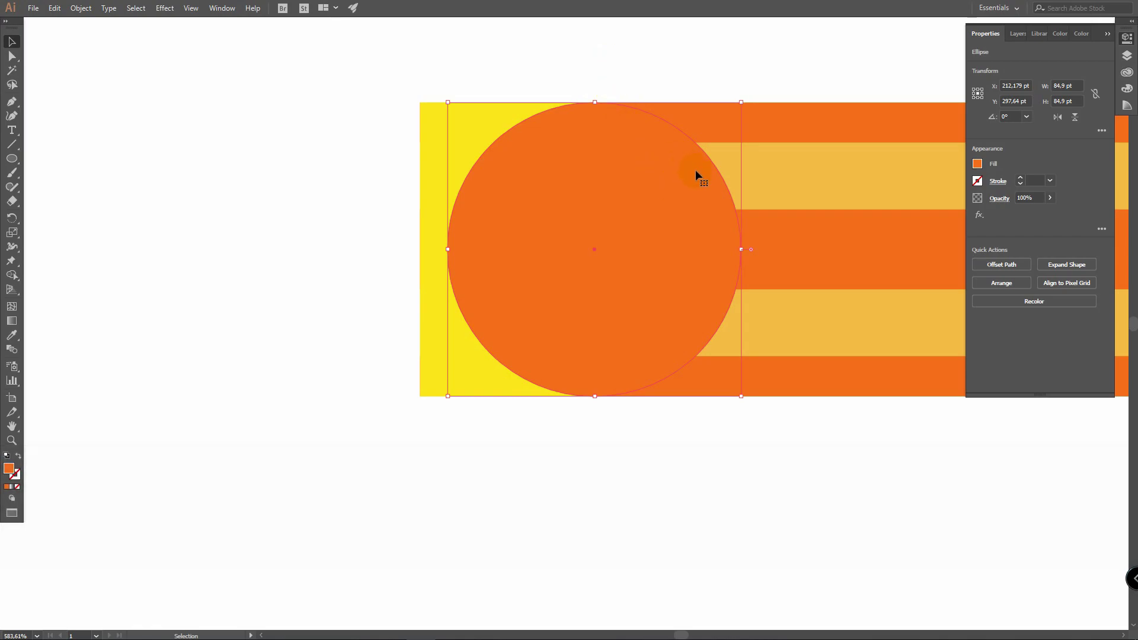
left_click_drag(696, 170, 521, 165)
key("shift")
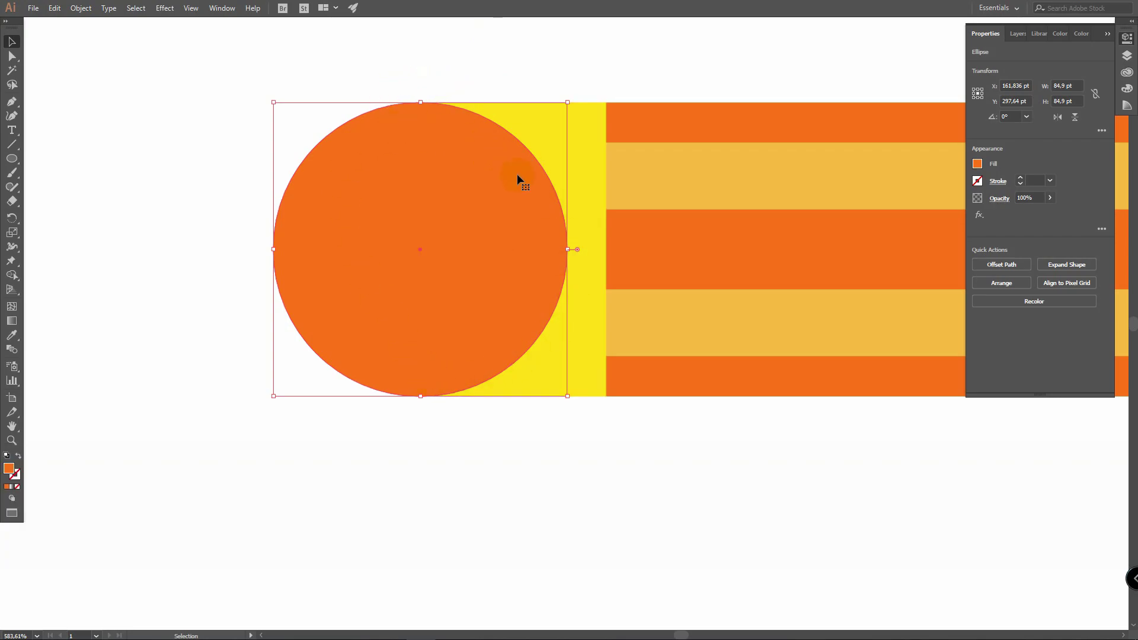
Try to send the orange circle behind all the other pencil shapes with the Arrange command.
right_click(497, 179)
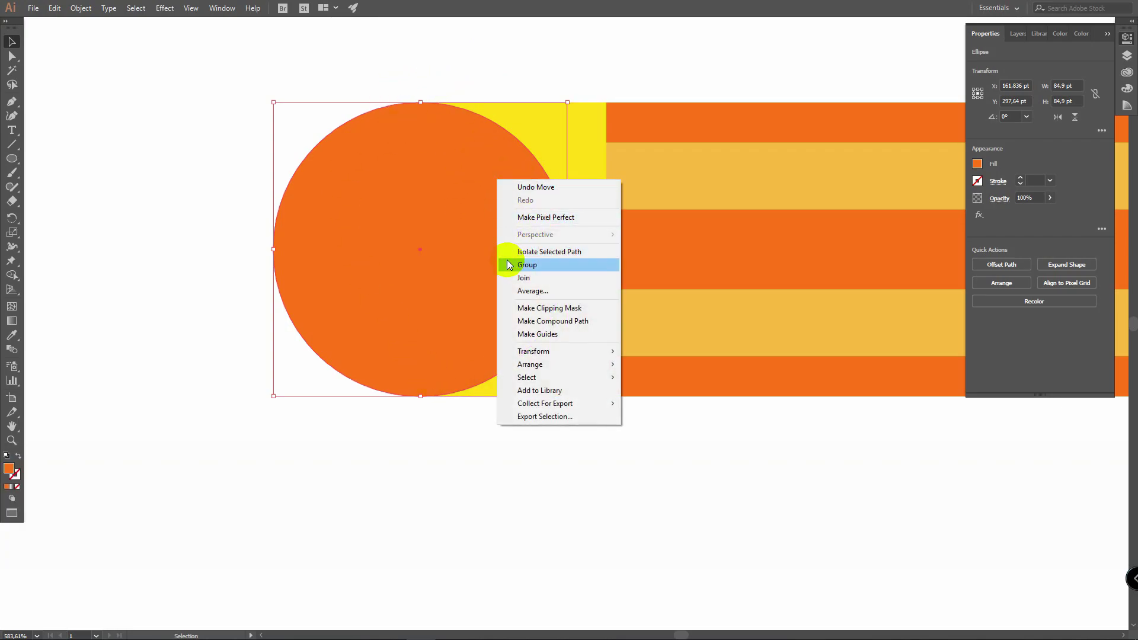
mouse_move(553, 365)
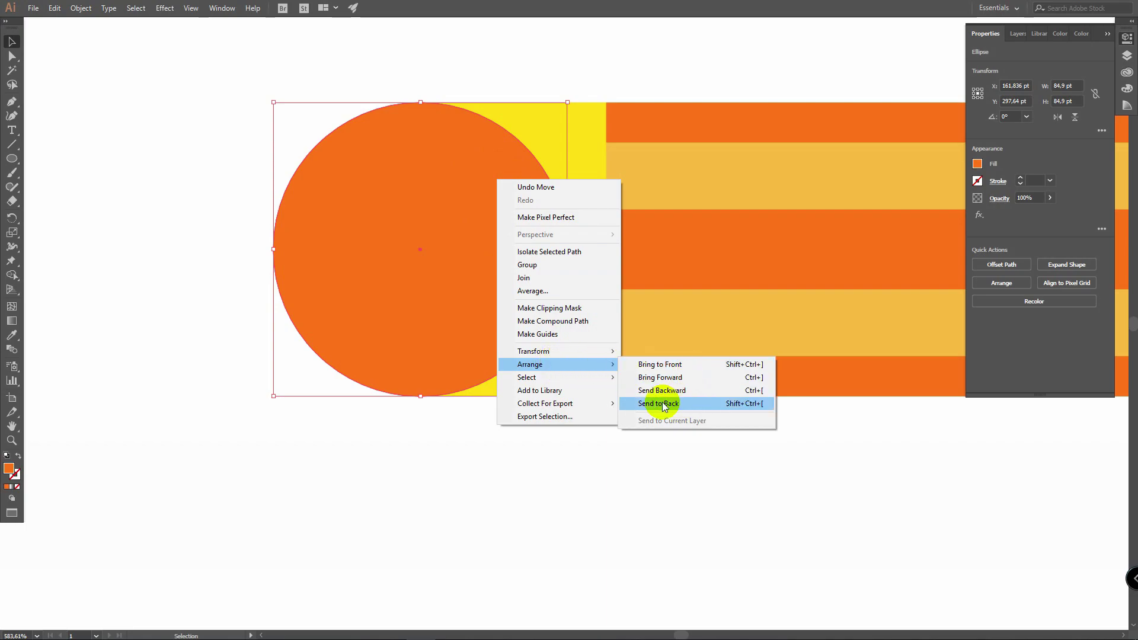
left_click(686, 403)
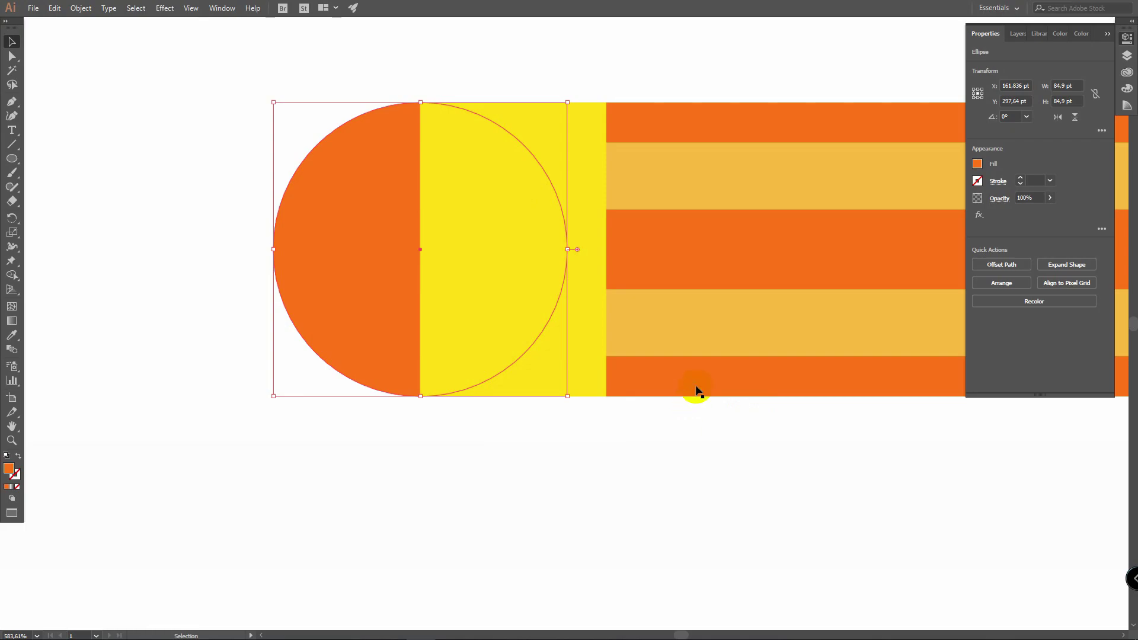
Undo the circle's rearrangement and instead move its ellipse object to the bottom of the Pencil layer's stacking order.
left_click(1129, 55)
left_click(1054, 53)
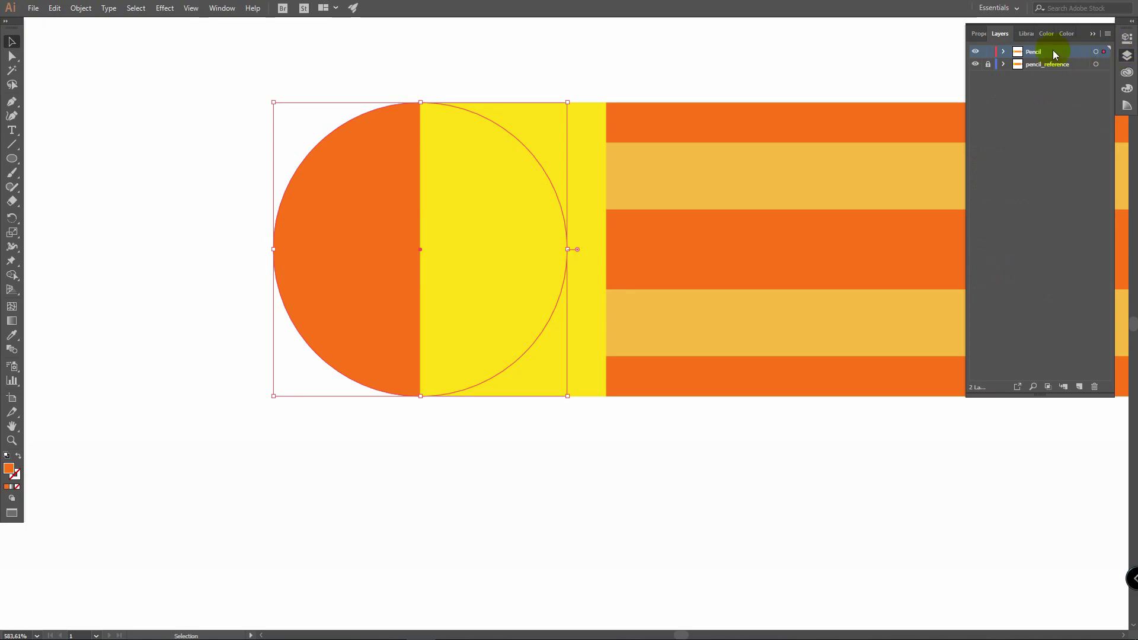
left_click(1003, 52)
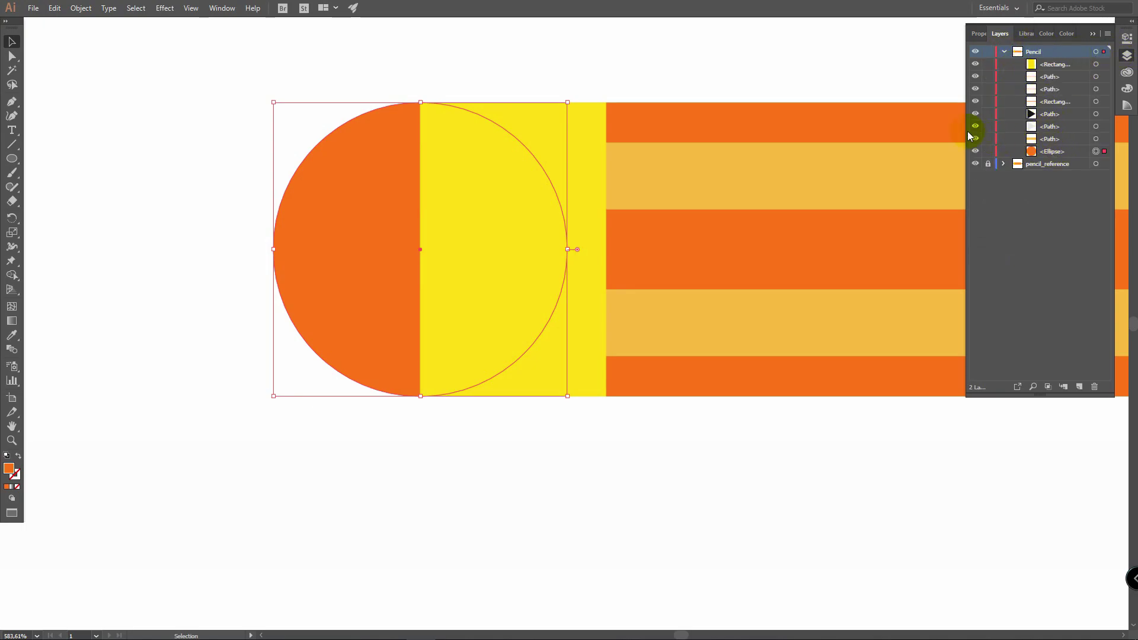
key("ctrl")
key("ctrl+z")
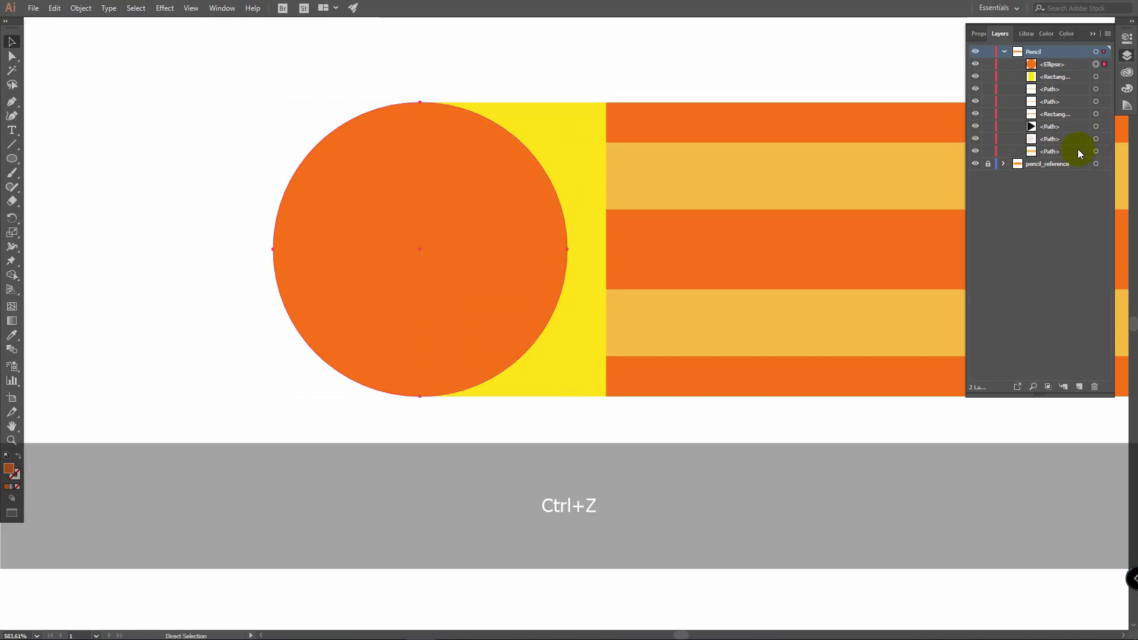
left_click(1052, 65)
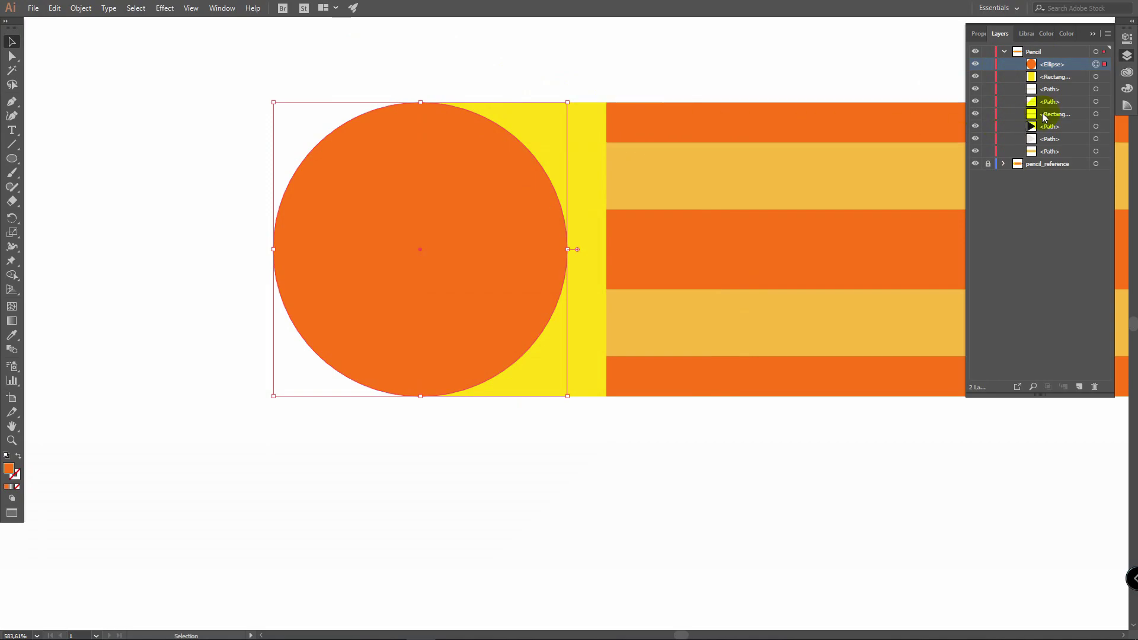
left_click_drag(1060, 67, 1060, 160)
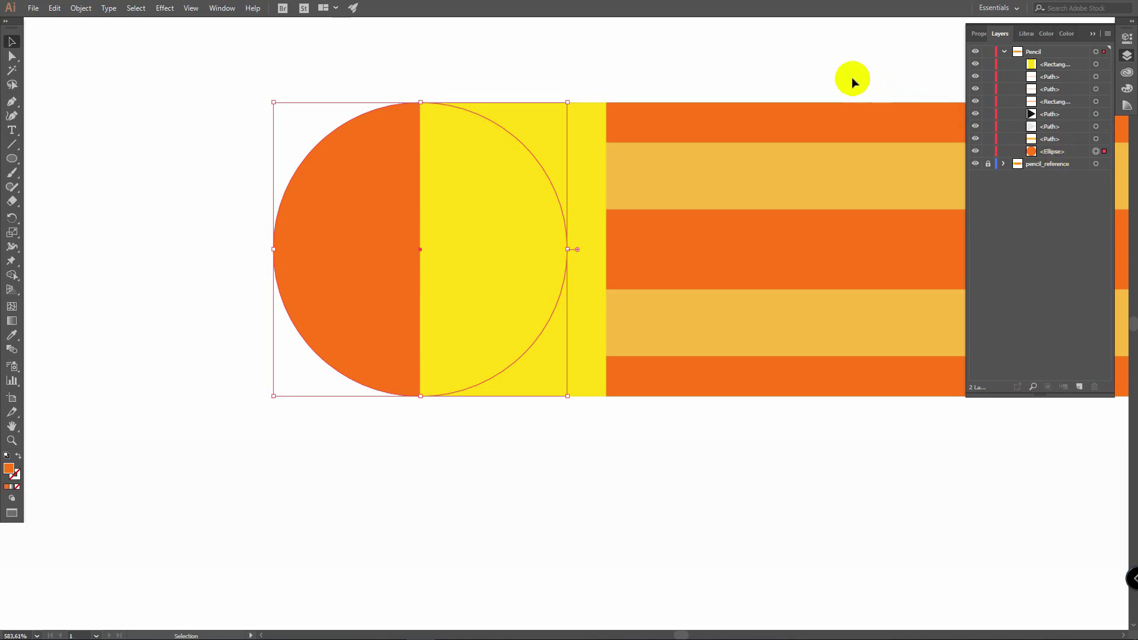
Deselect the eraser circle and set the fill color to near-black 191919.
key("z")
left_click_drag(914, 136, 599, 261)
key("space")
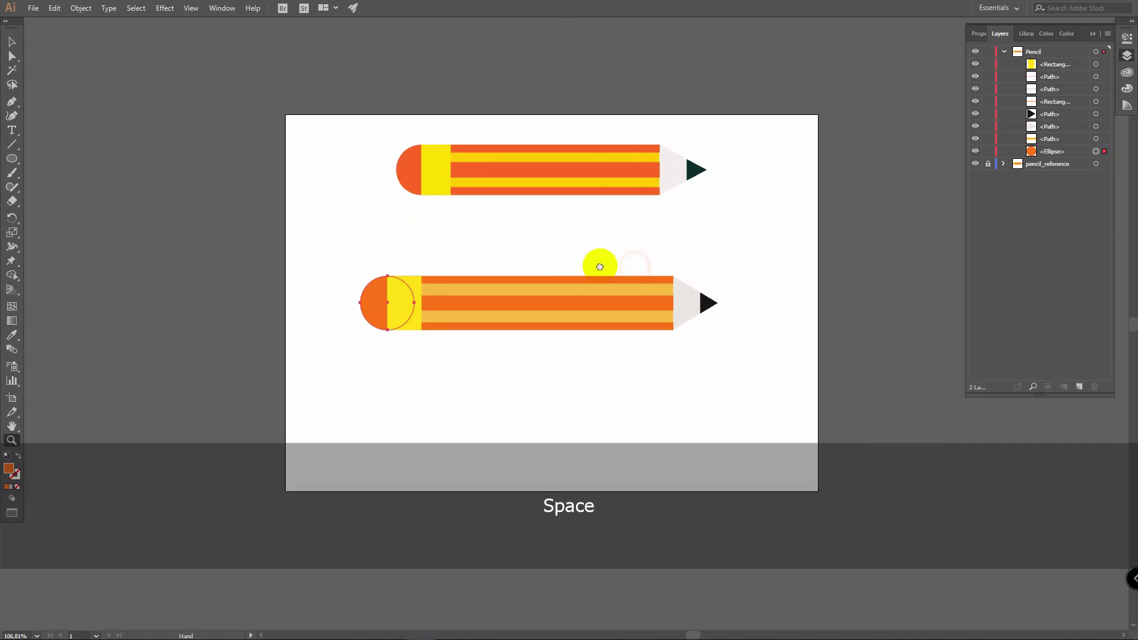
left_click_drag(536, 302, 595, 232)
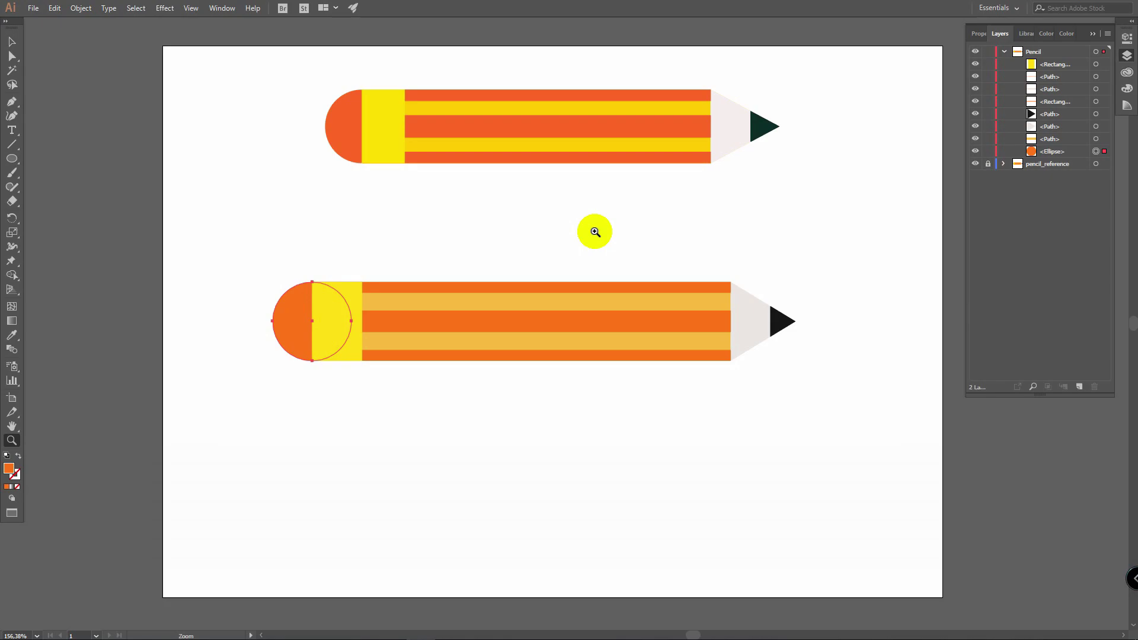
key("v")
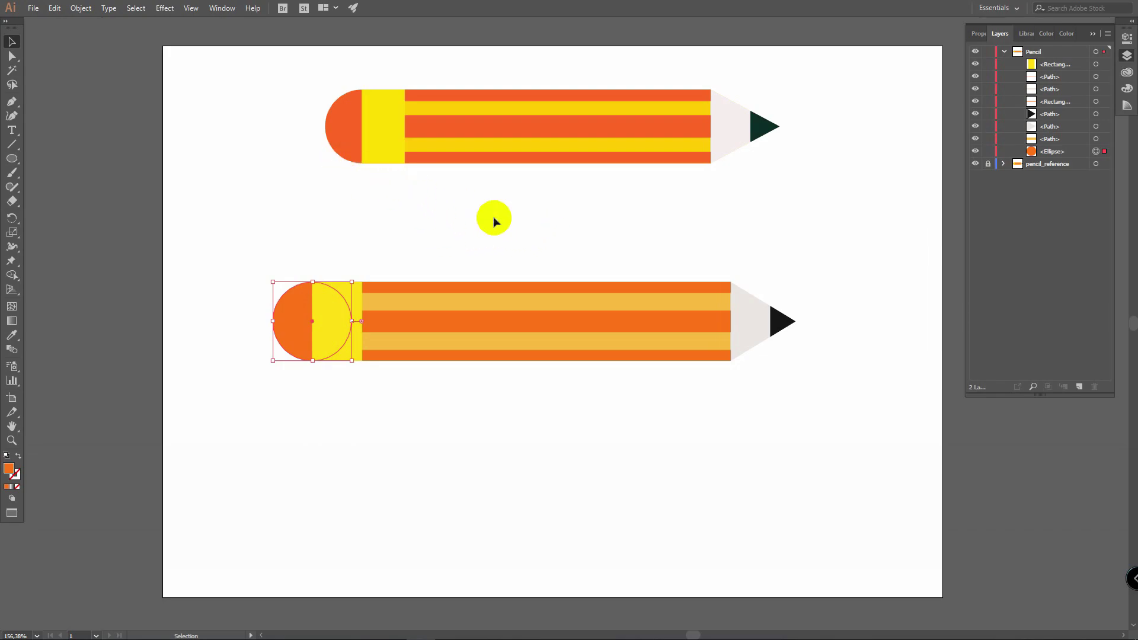
left_click(586, 235)
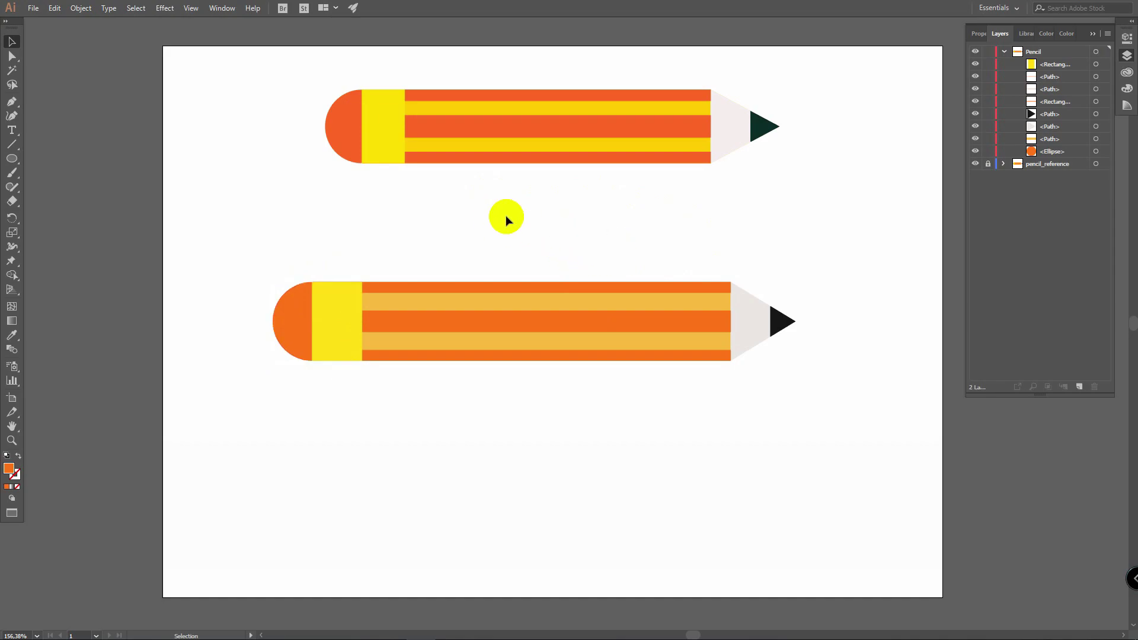
left_click(13, 472)
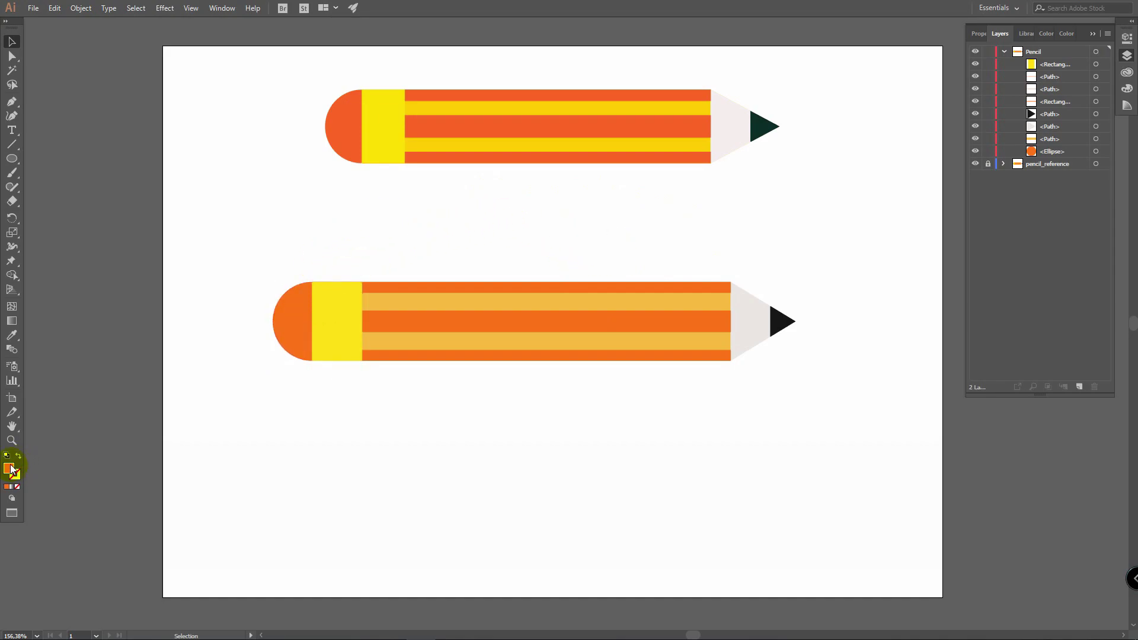
left_click(9, 470)
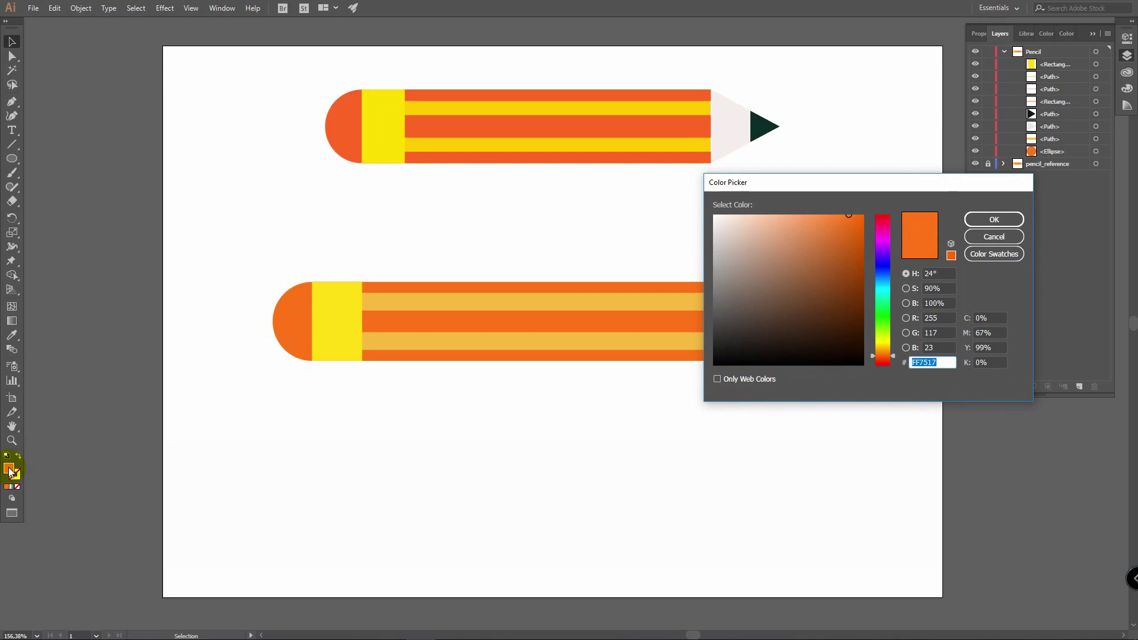
left_click_drag(744, 309, 719, 351)
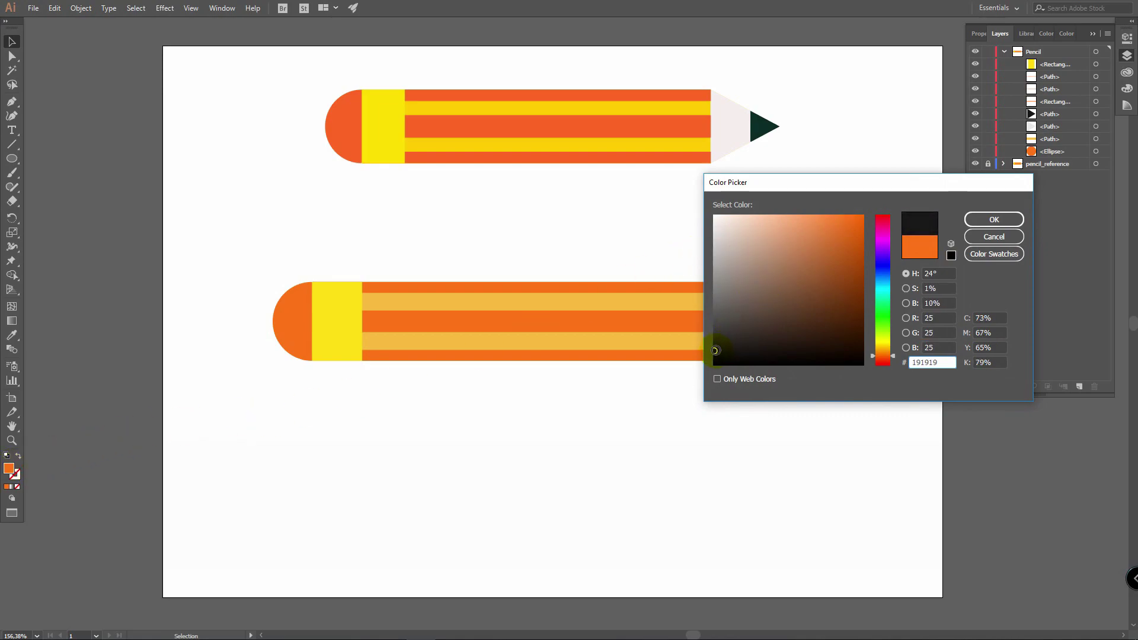
left_click(1007, 219)
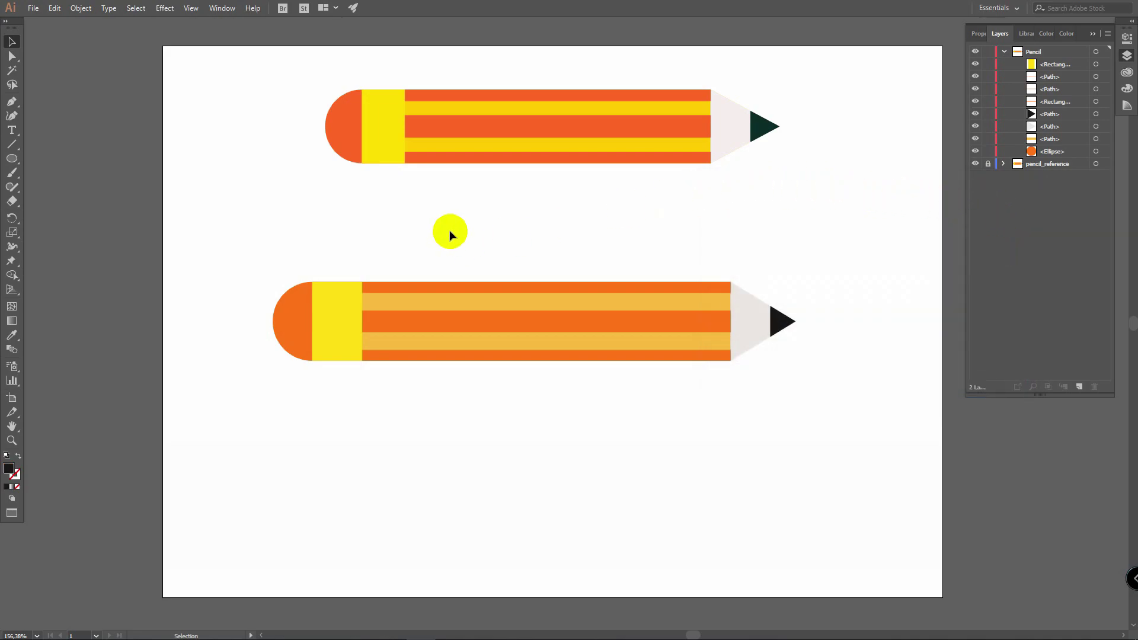
Draw a thin near-black rectangle along the pencil's lower edge, from below the rounded eraser to just past the body's right end.
left_click_drag(14, 160, 67, 160)
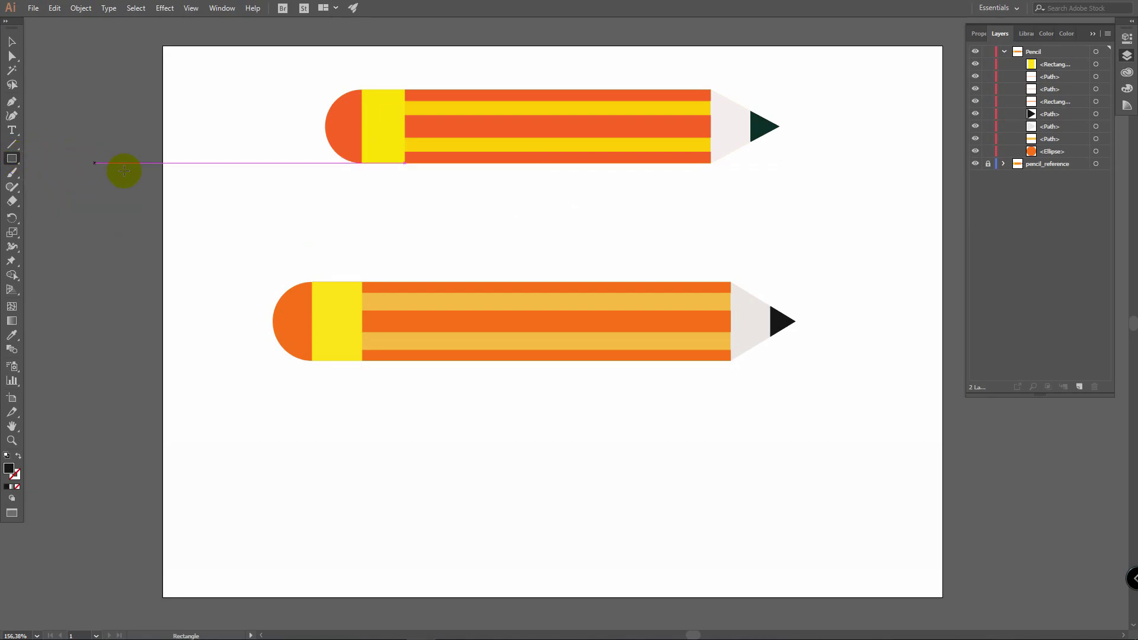
key("m")
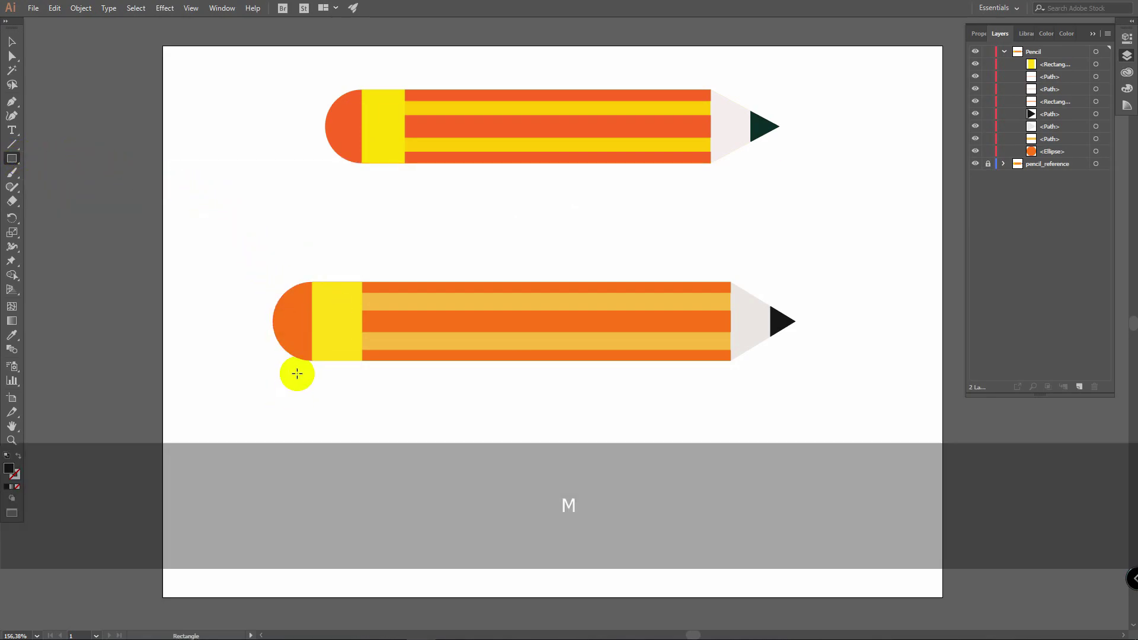
mouse_move(300, 371)
left_mouse_down()
mouse_move(732, 339)
mouse_move(736, 350)
left_mouse_up()
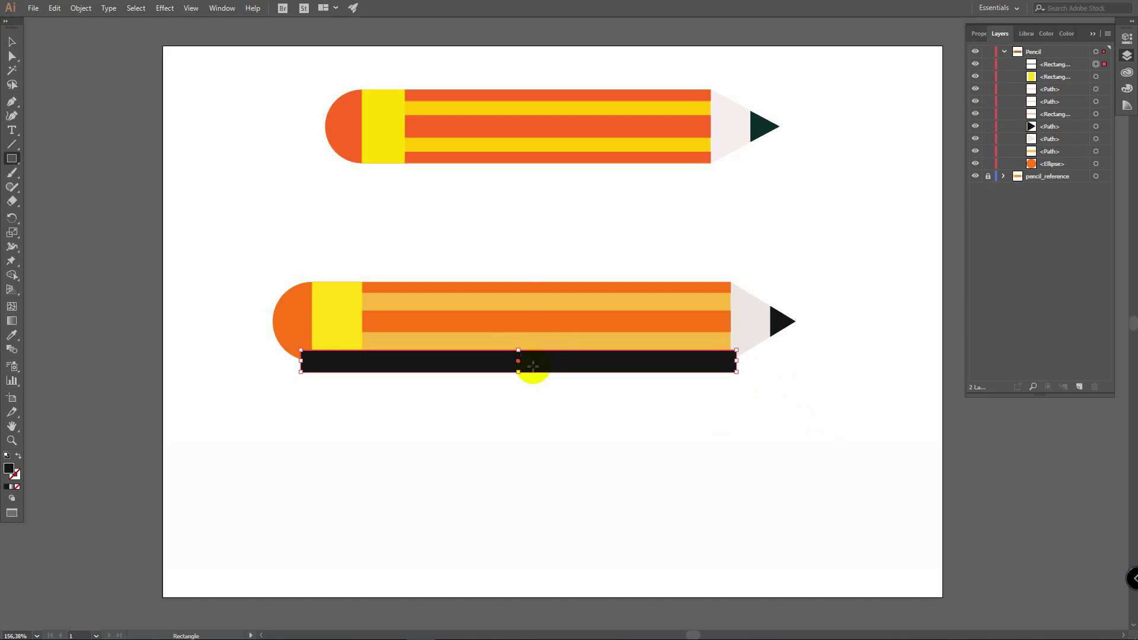
key("v")
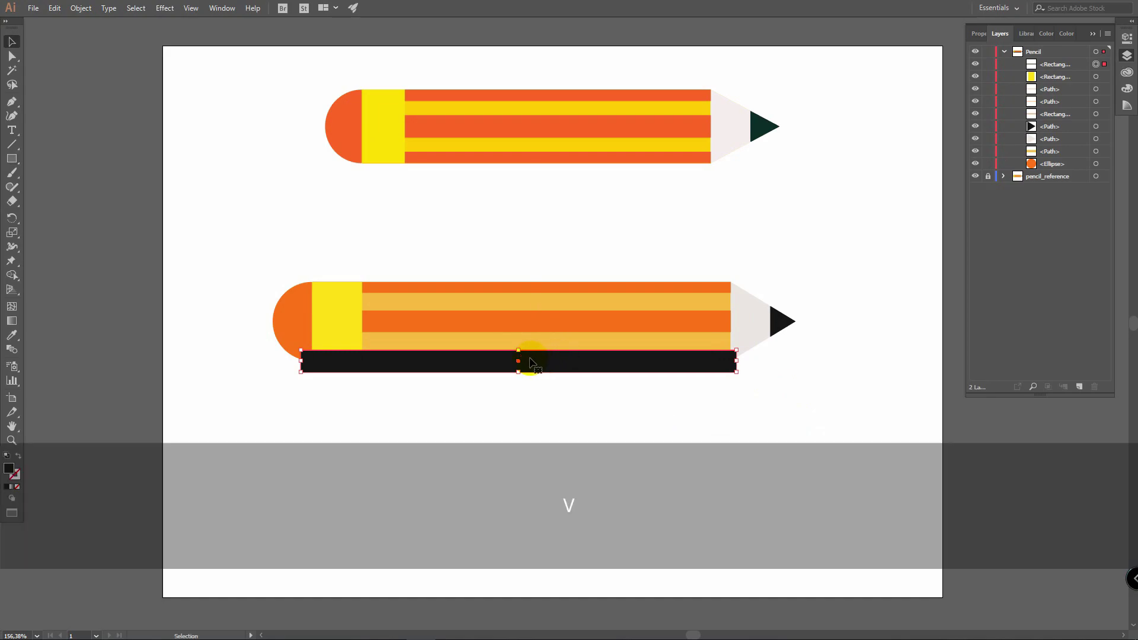
Stretch the near-black rectangle downward to a height of about 28 pt, keeping its upper edge in place.
left_click_drag(518, 373, 518, 375)
left_click_drag(737, 364, 737, 364)
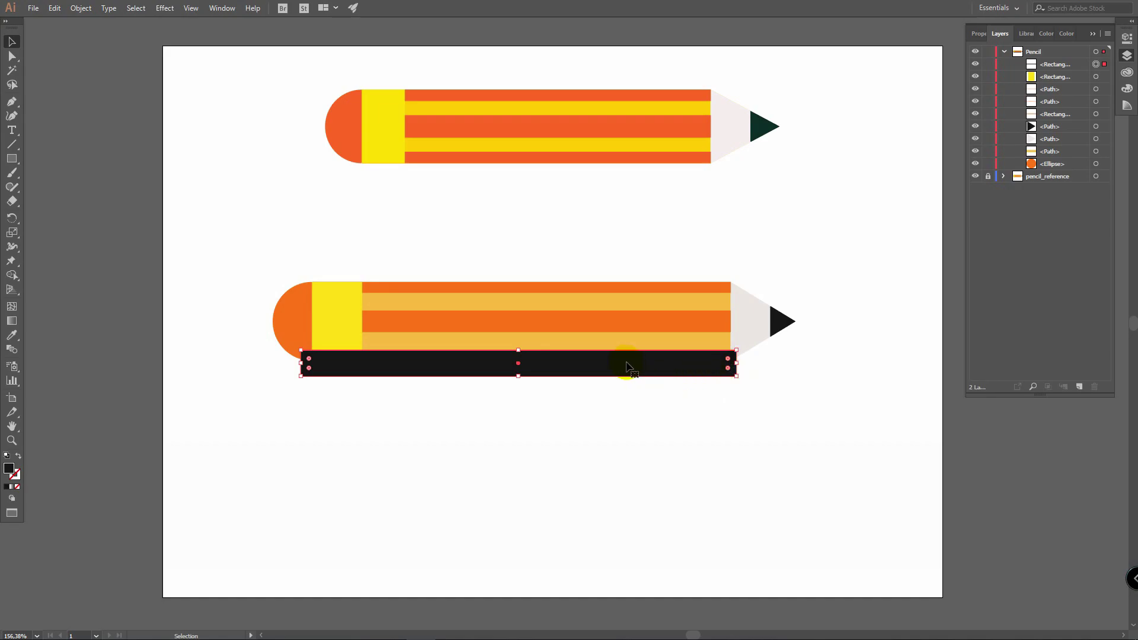
Apply a Gaussian Blur effect with a 17.3 pixel radius to the near-black rectangle, with the preview turned on.
key("z")
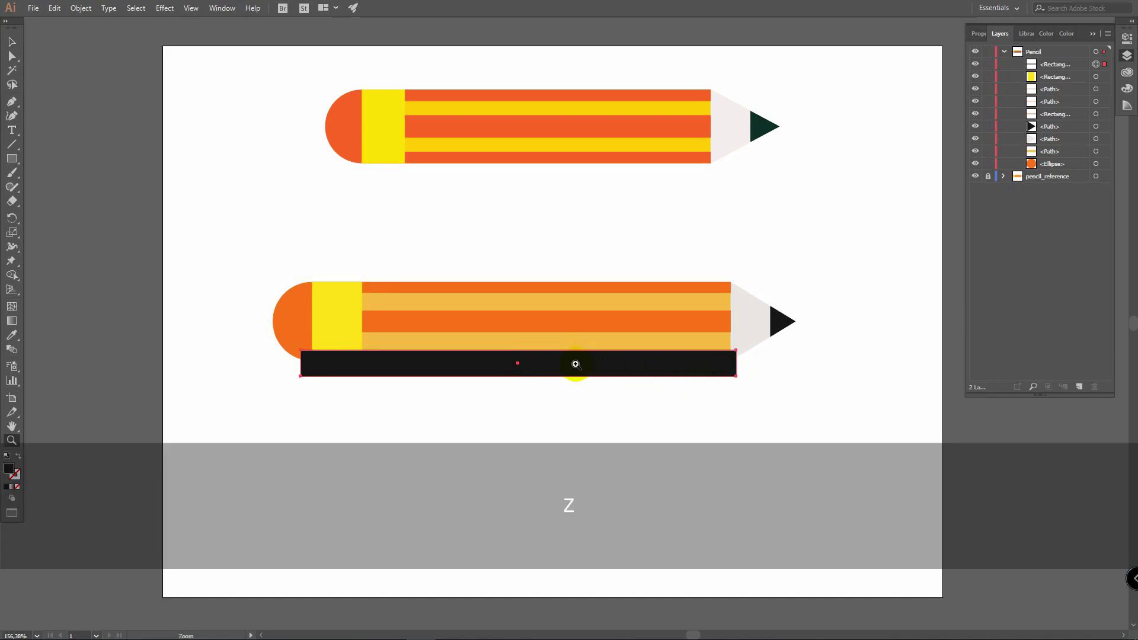
mouse_move(525, 366)
left_mouse_down()
mouse_move(536, 381)
mouse_move(658, 371)
mouse_move(516, 361)
left_mouse_up()
key("v")
left_click_drag(28, 339, 38, 339)
key("z")
mouse_move(877, 99)
left_mouse_down()
mouse_move(752, 104)
mouse_move(622, 257)
mouse_move(612, 234)
left_mouse_up()
key("space")
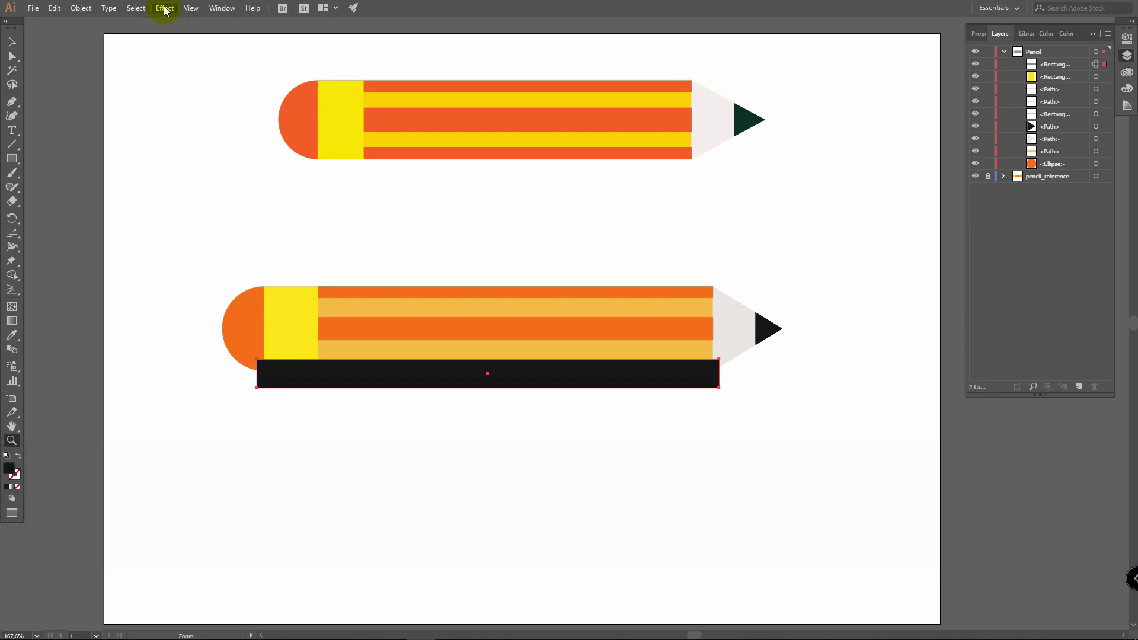
left_click(165, 9)
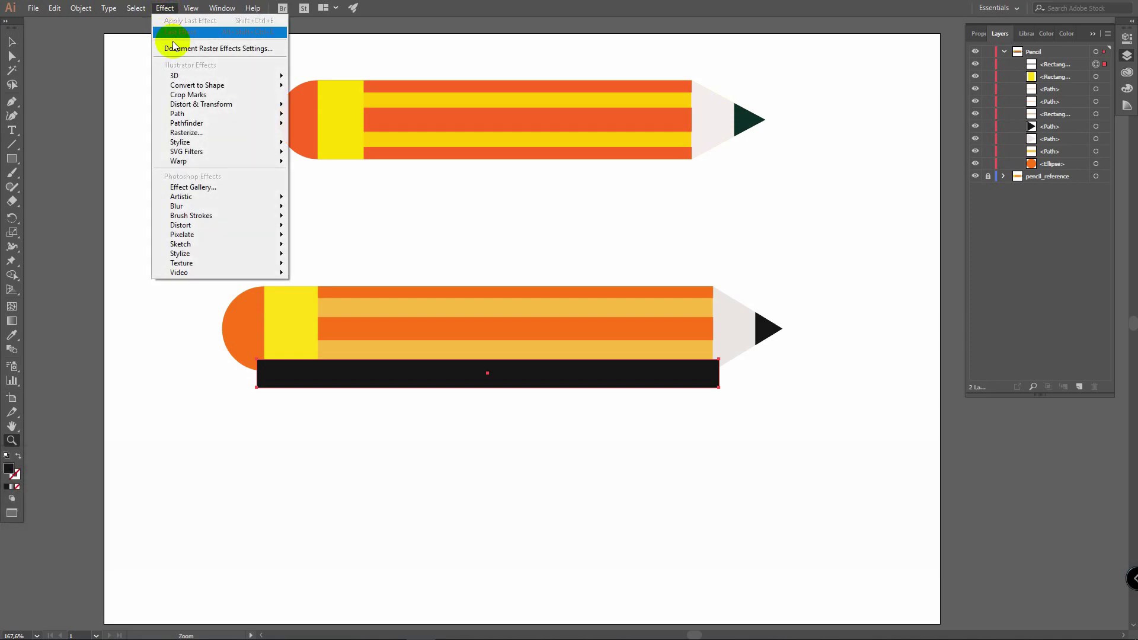
mouse_move(178, 205)
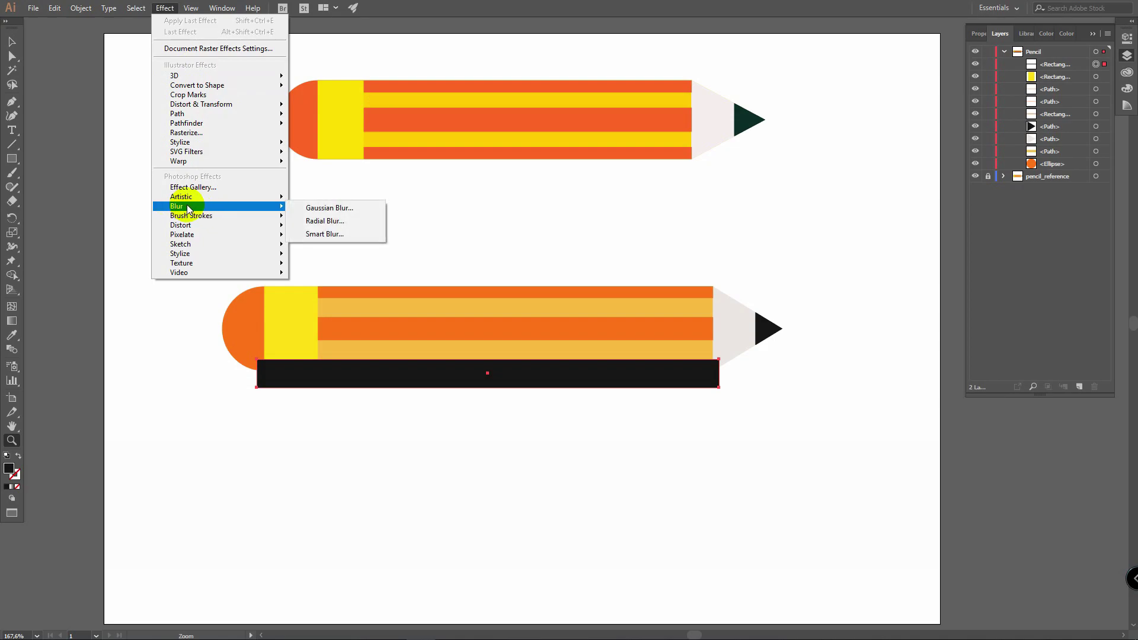
left_click(348, 209)
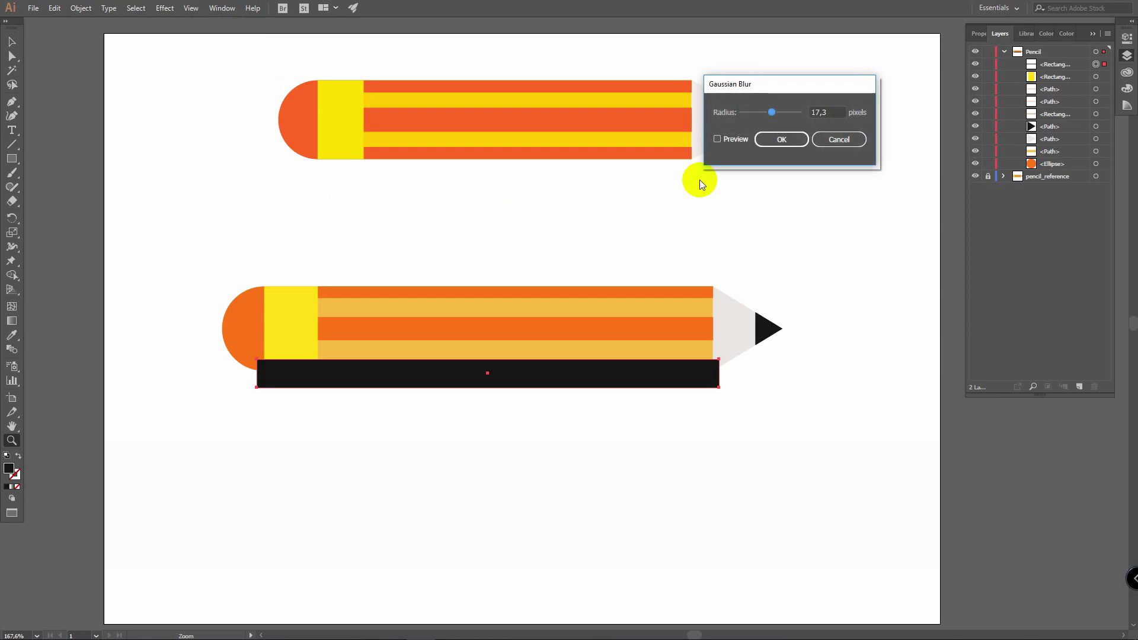
left_click_drag(778, 86, 775, 158)
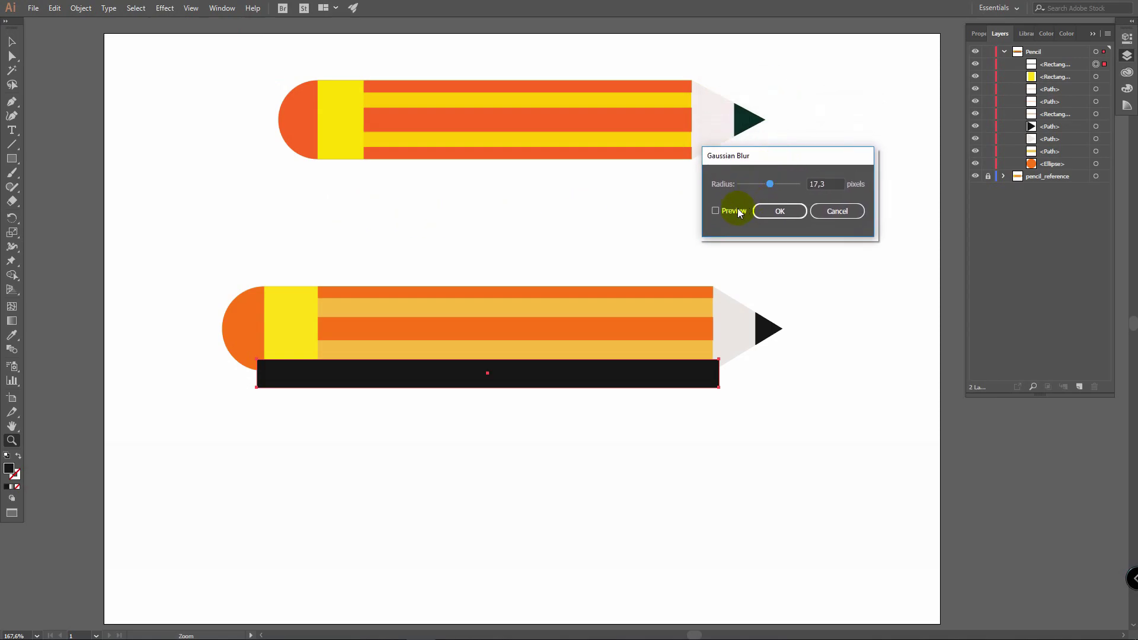
left_click(715, 211)
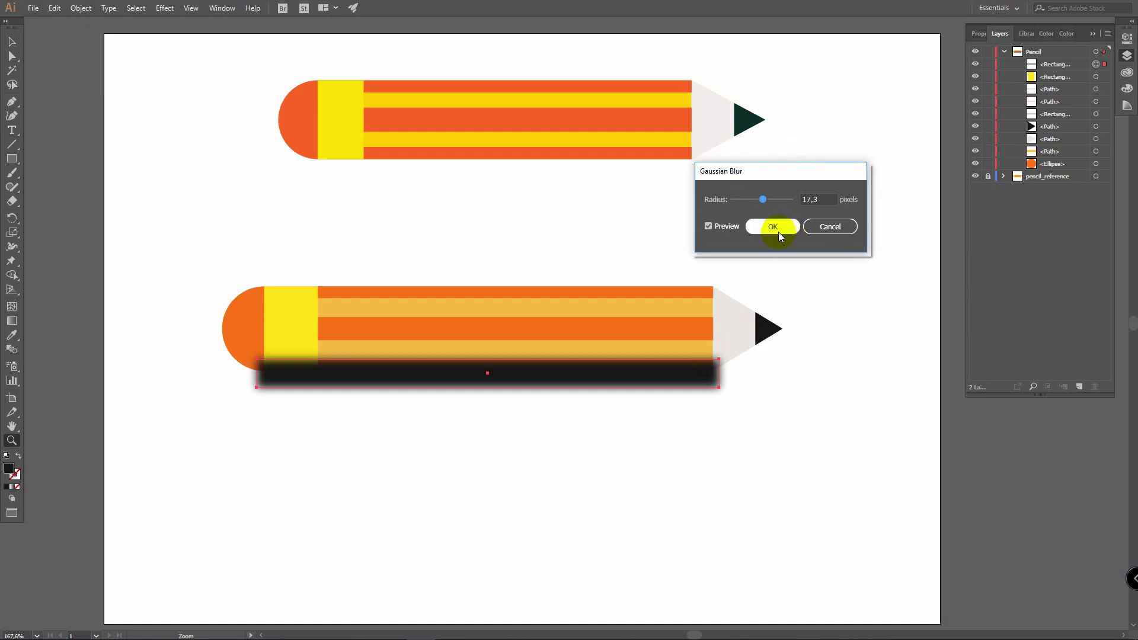
left_click(779, 212)
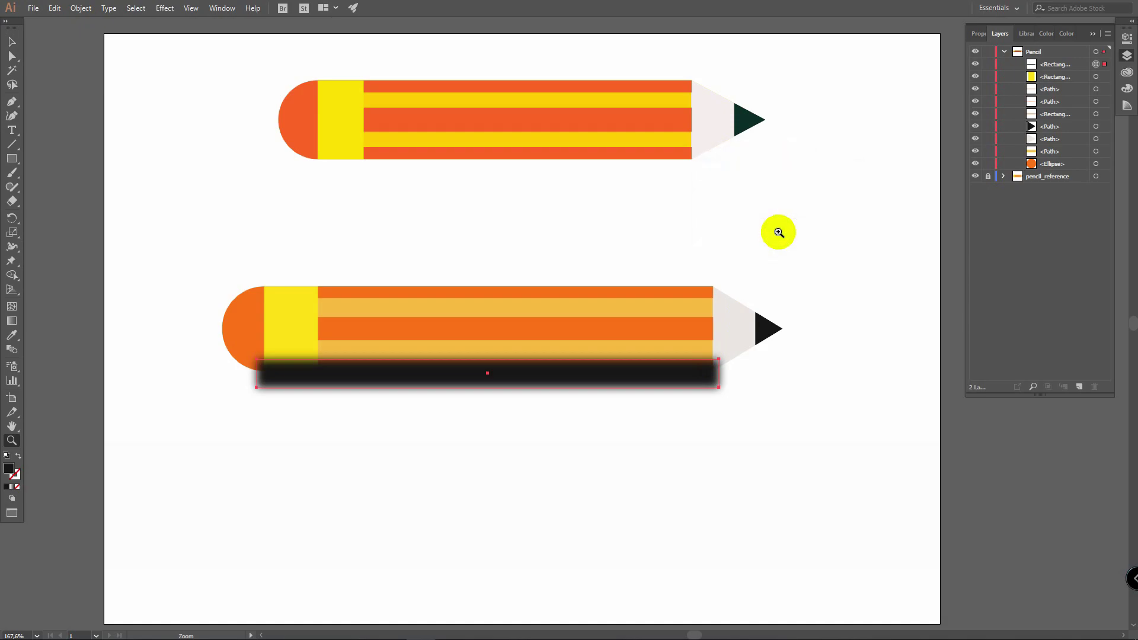
Lower the blurred rectangle's opacity to 29%.
left_click(1126, 38)
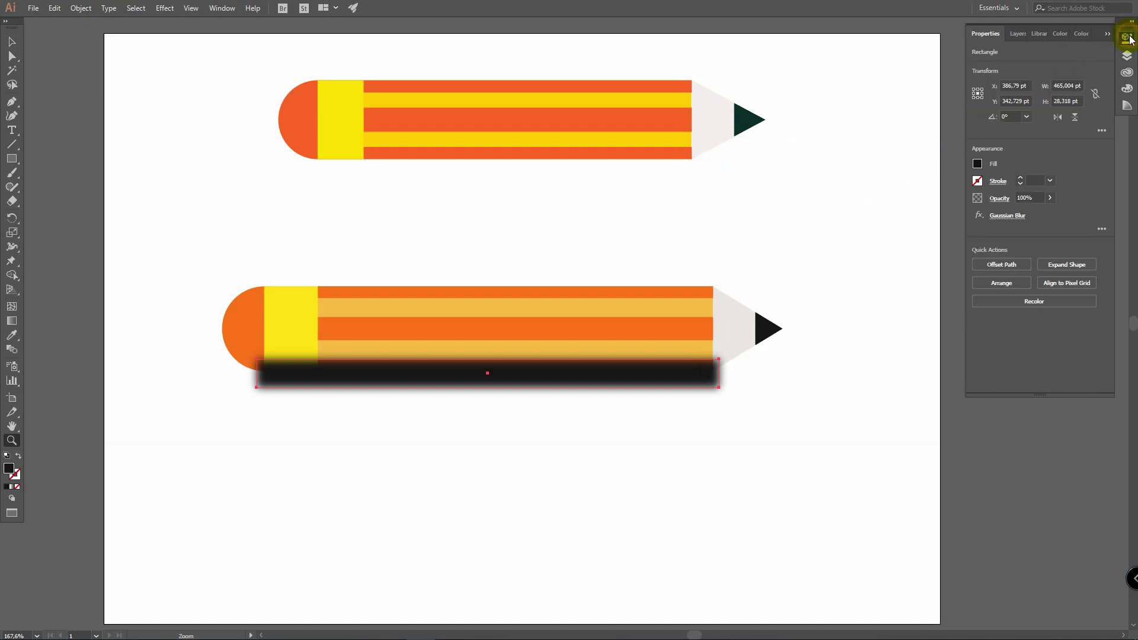
left_click(1050, 198)
left_click_drag(1024, 212, 1016, 213)
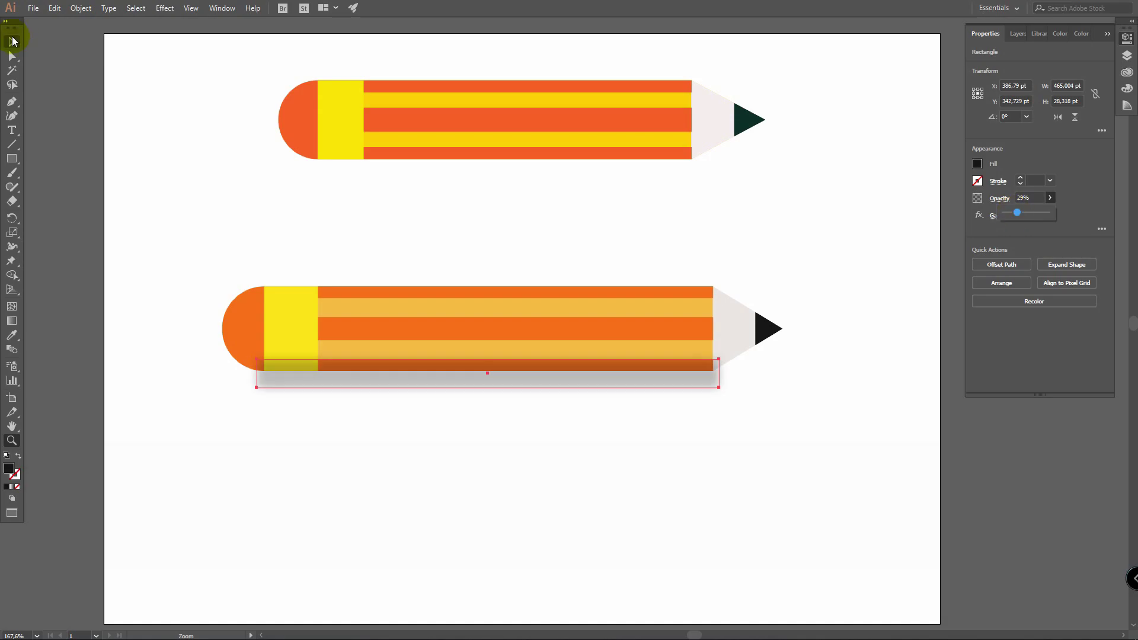
Send the blurred rectangle to the back, behind all the pencil shapes.
left_click(10, 41)
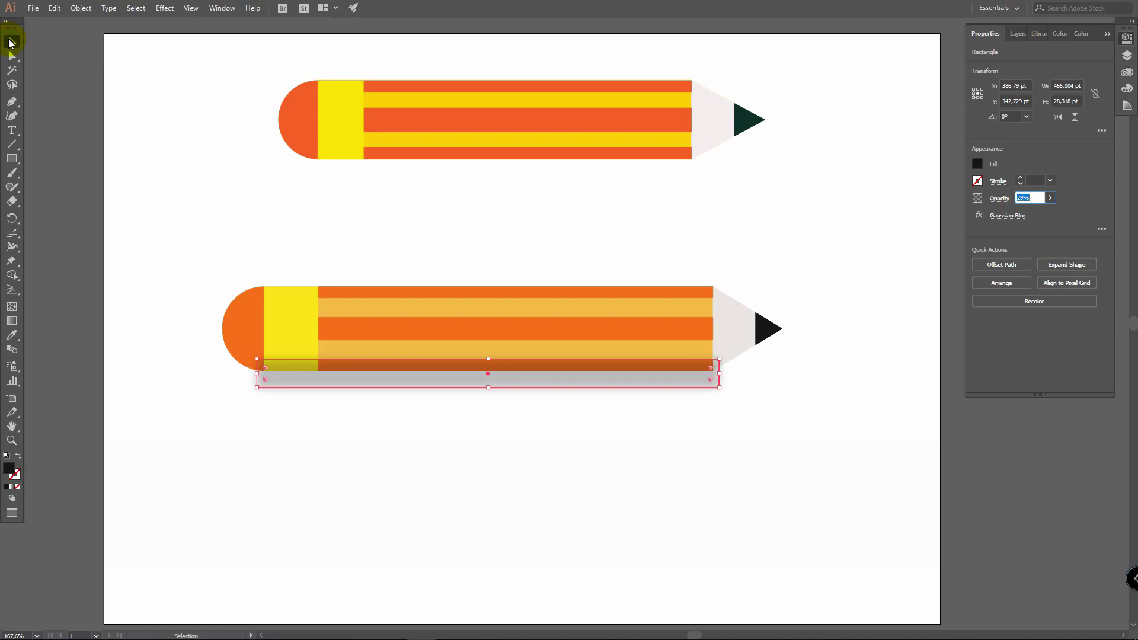
right_click(580, 380)
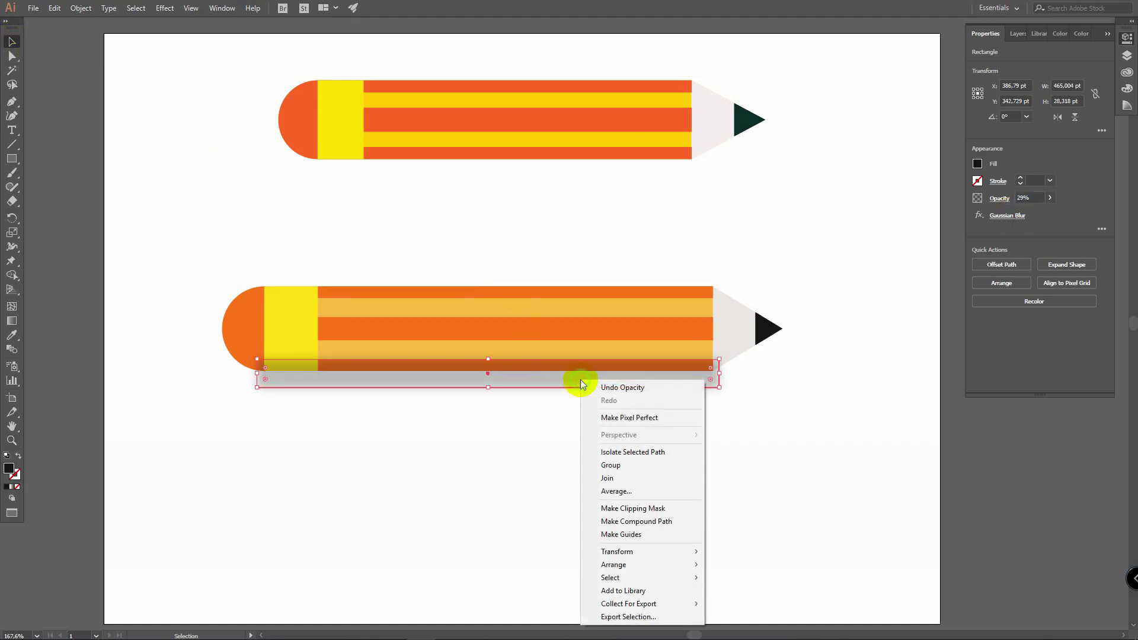
mouse_move(632, 566)
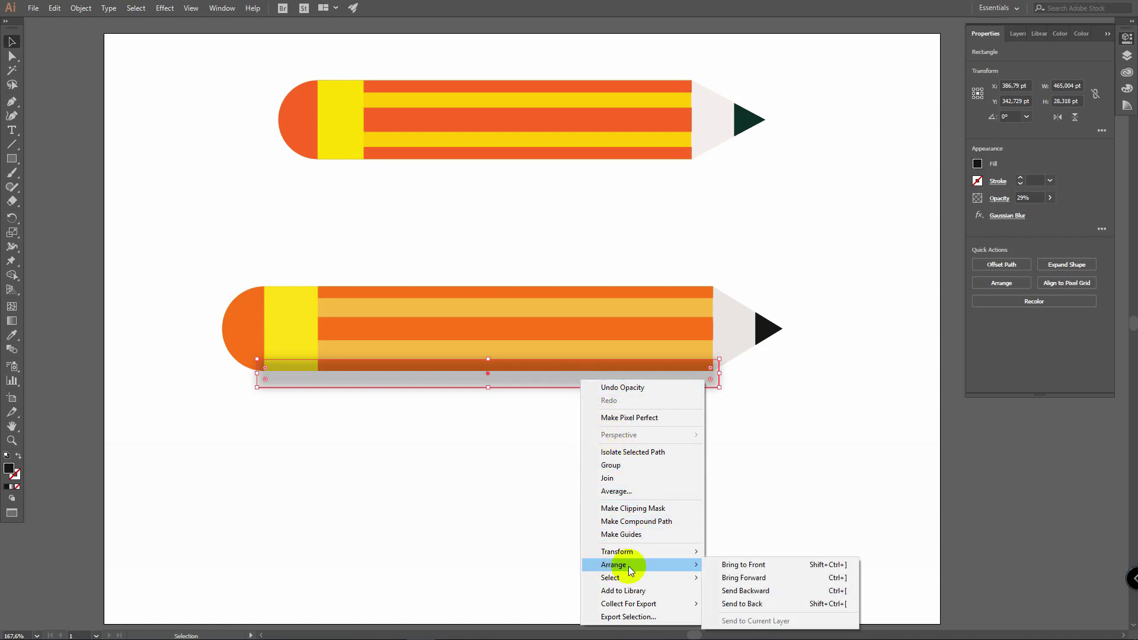
left_click(761, 603)
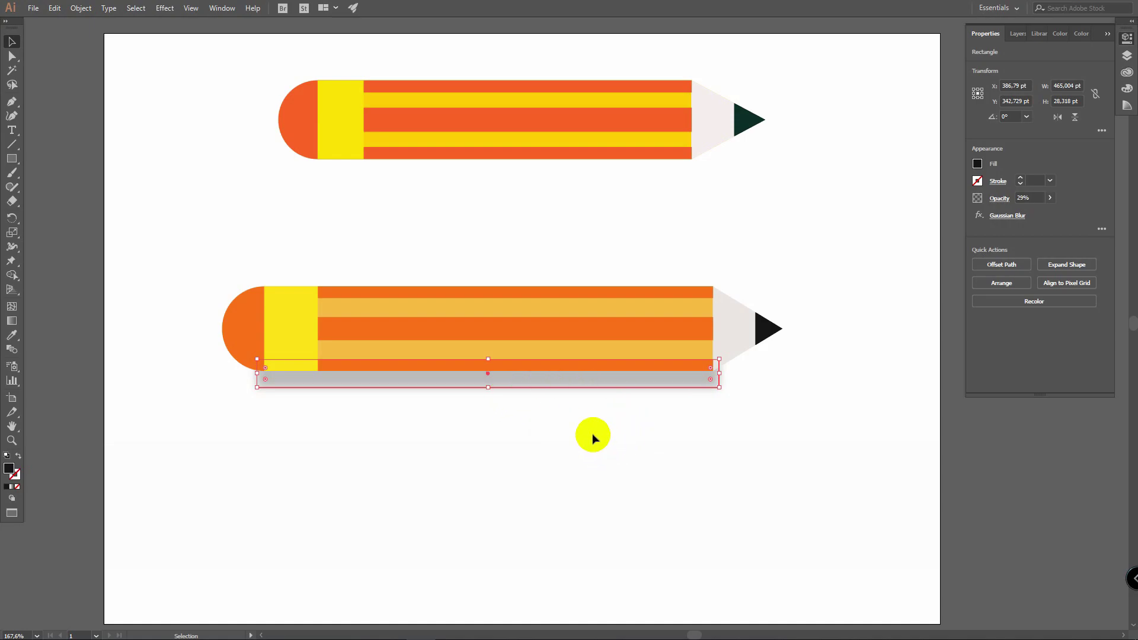
Nudge the blurred shadow rectangle up 8 pt beneath the pencil's lower edge and deselect it.
key("Up")
key("Up")
key("Up")
key("Up")
key("Up")
key("Up")
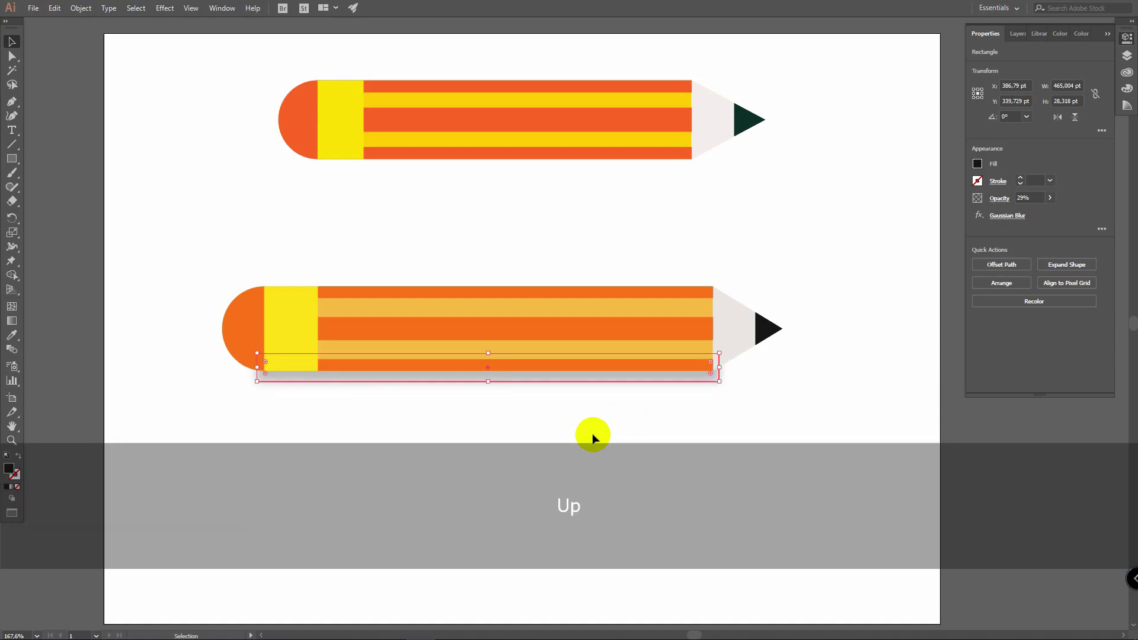
key("Up")
key("Up")
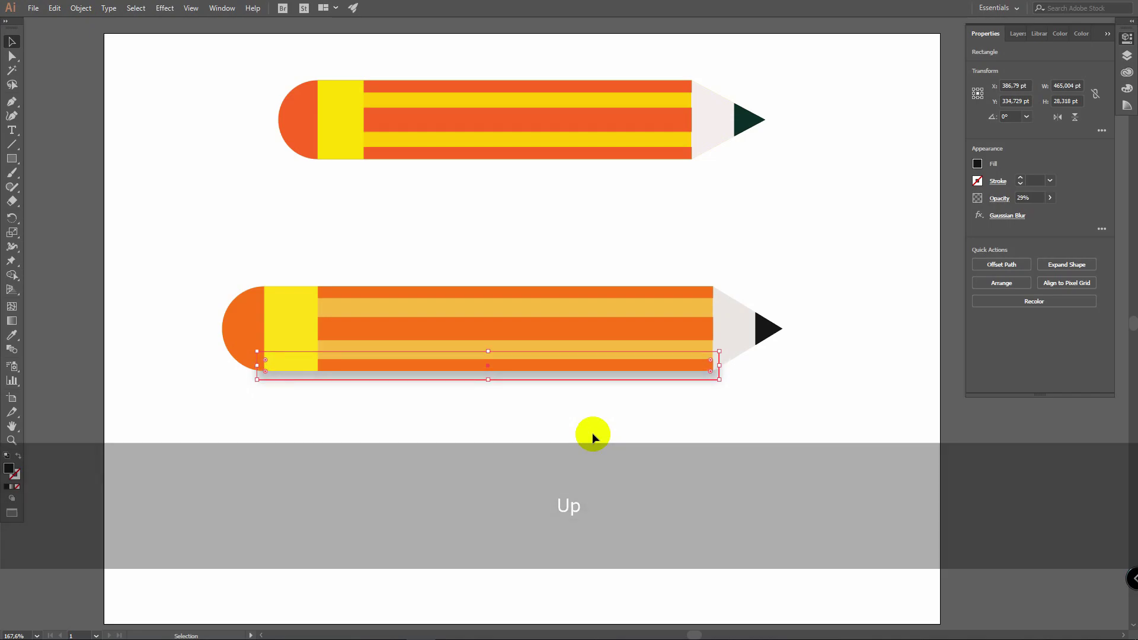
left_click(745, 280)
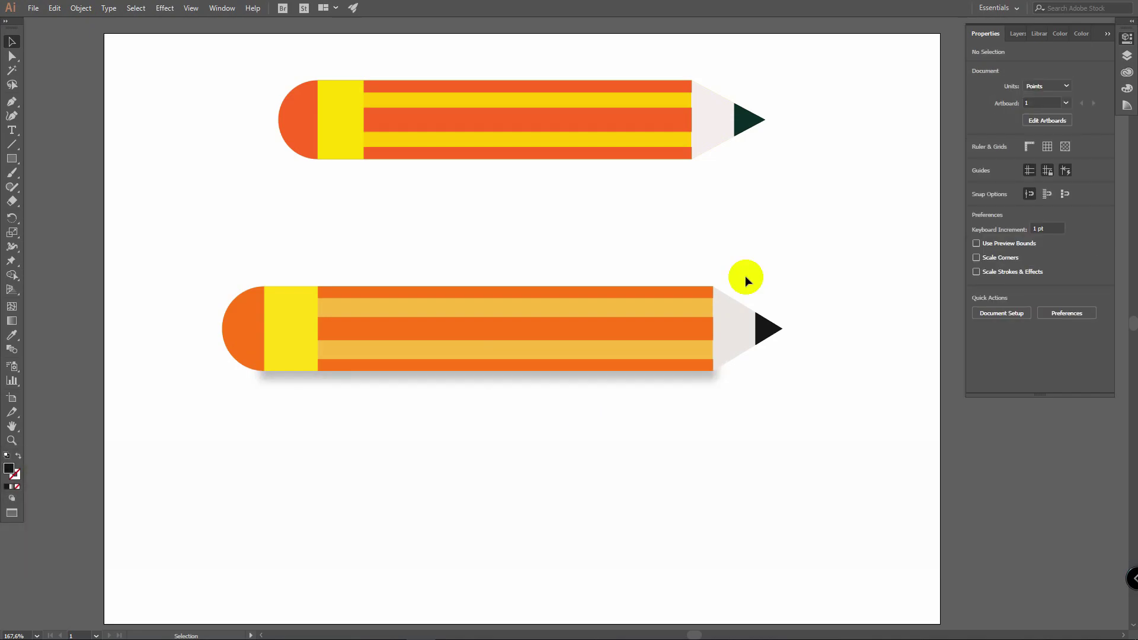